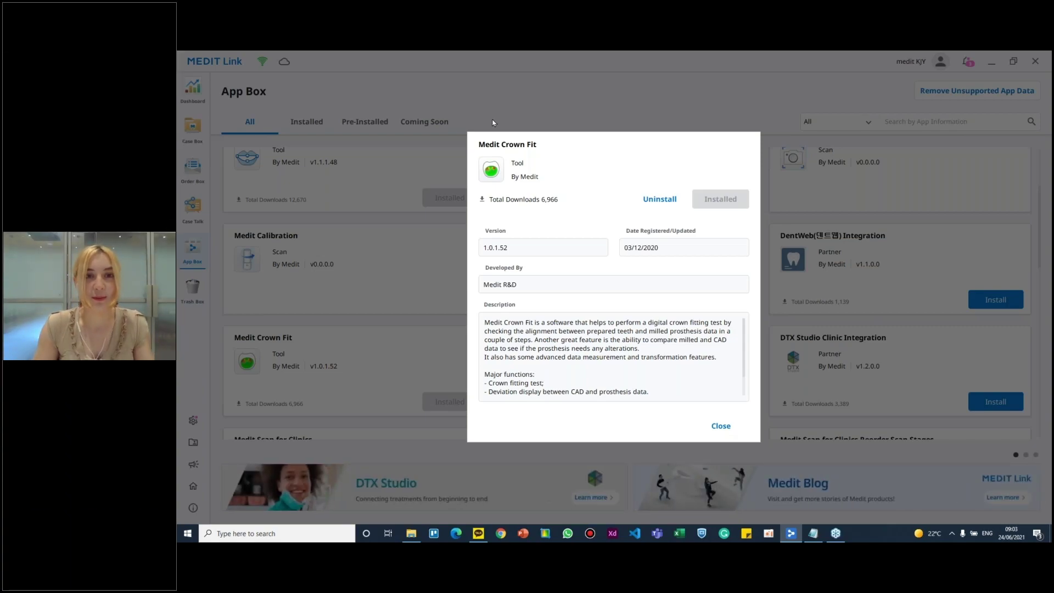
Close the Medit Crown Fit details and browse the apps listed in the App Box
{"action": "left_click", "coordinate": [714, 426]}
{"action": "scroll", "coordinate": [550, 291], "scroll_direction": "up", "scroll_amount": 3}
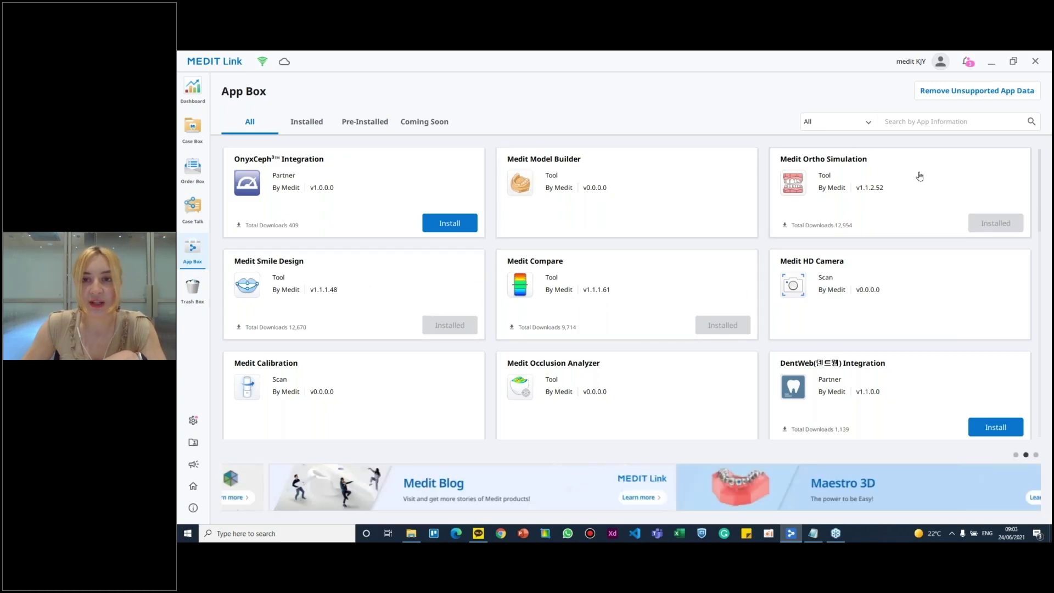
{"action": "scroll", "coordinate": [919, 176], "scroll_direction": "down", "scroll_amount": 2}
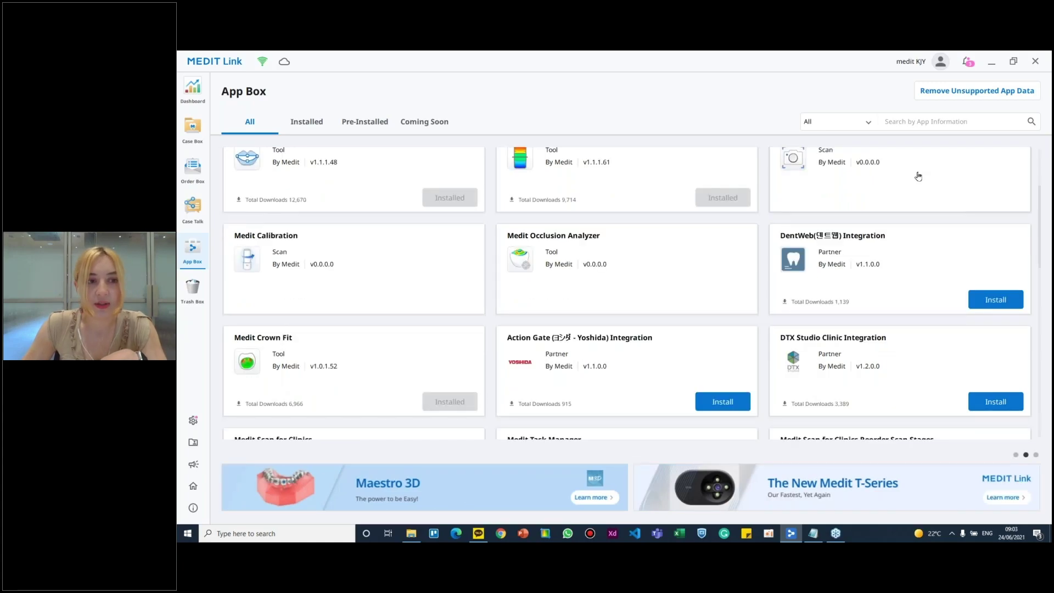
{"action": "scroll", "coordinate": [918, 176], "scroll_direction": "down", "scroll_amount": 2}
{"action": "scroll", "coordinate": [918, 175], "scroll_direction": "up", "scroll_amount": 4}
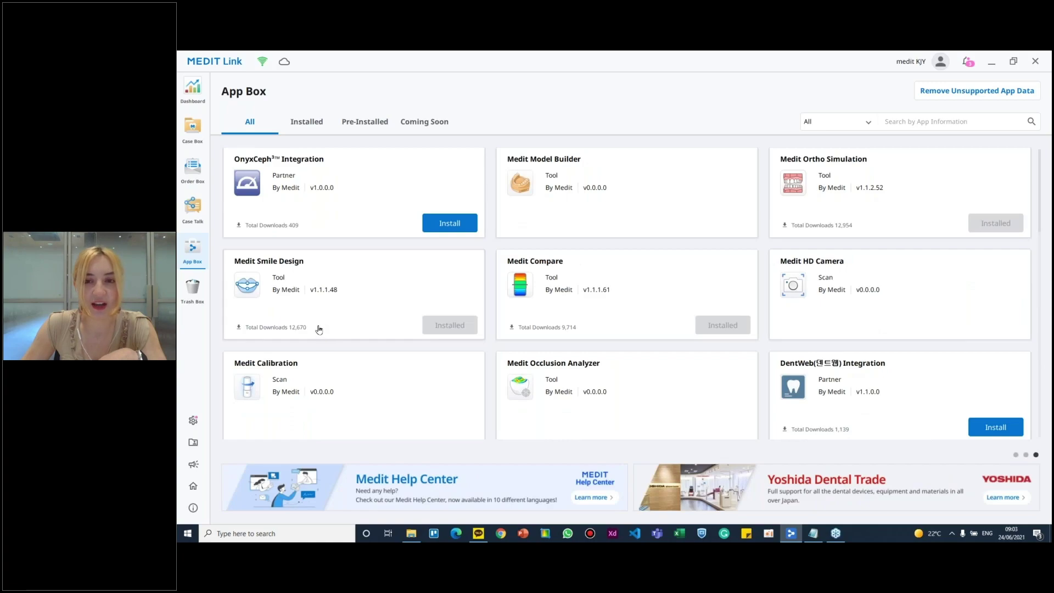
{"action": "scroll", "coordinate": [319, 327], "scroll_direction": "down", "scroll_amount": 2}
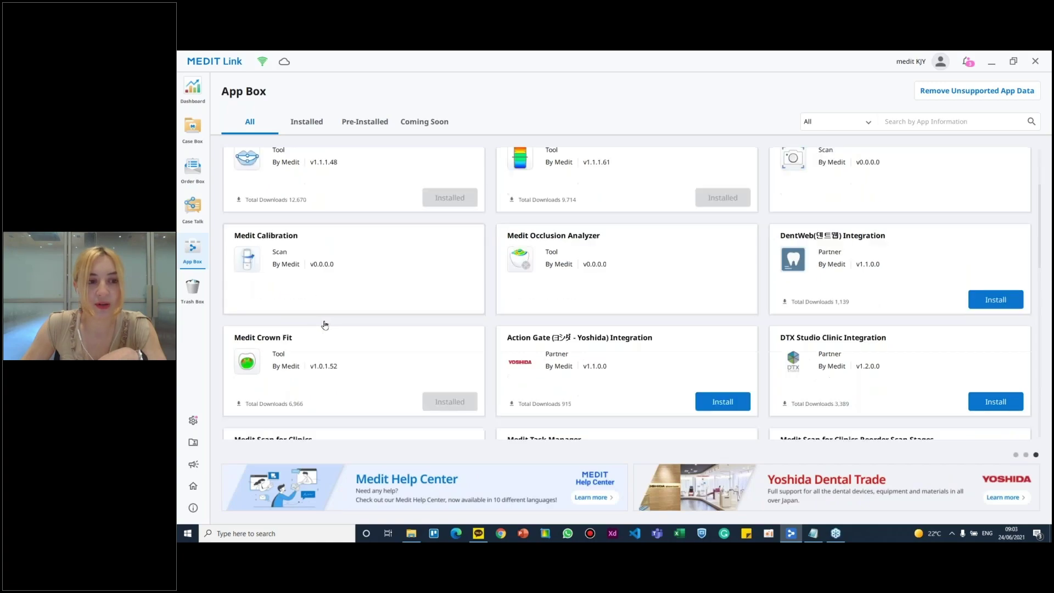
Review the Medit Crown Fit app's details and description, closing the details when finished
{"action": "left_click", "coordinate": [378, 368]}
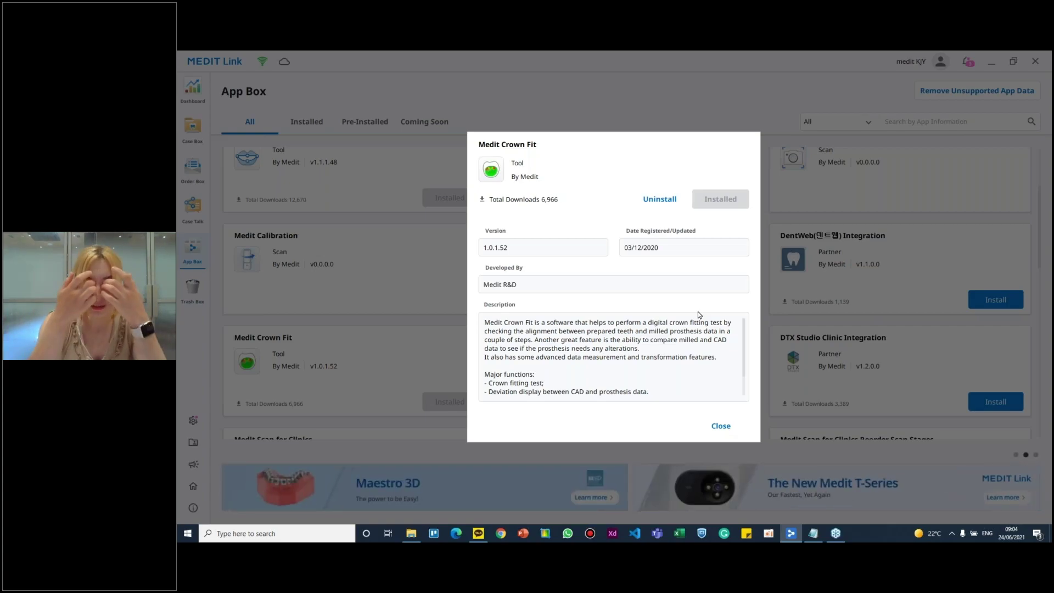
{"action": "left_click", "coordinate": [719, 426]}
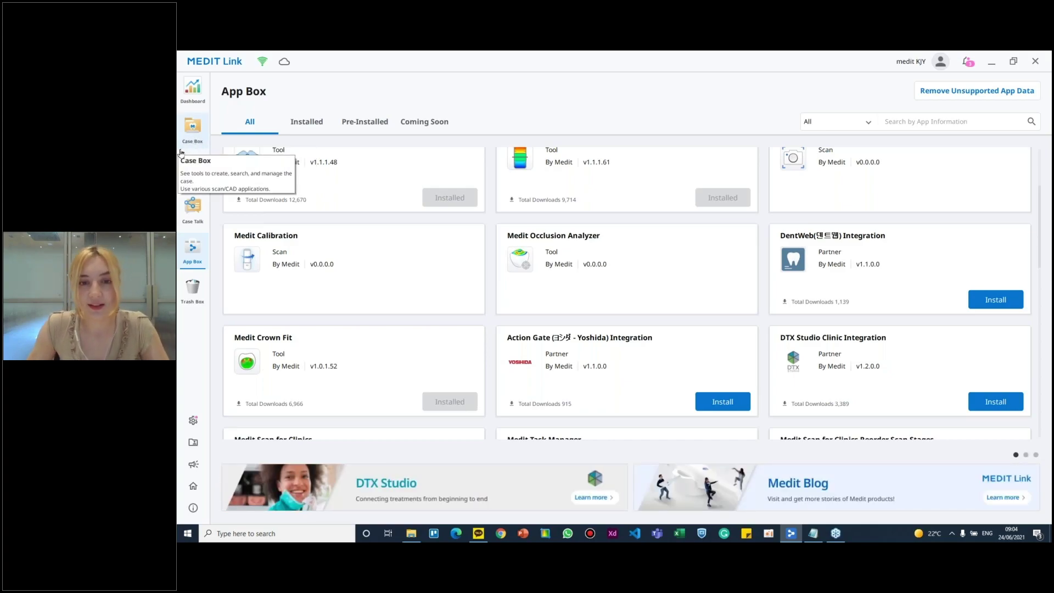
{"action": "left_click", "coordinate": [347, 350]}
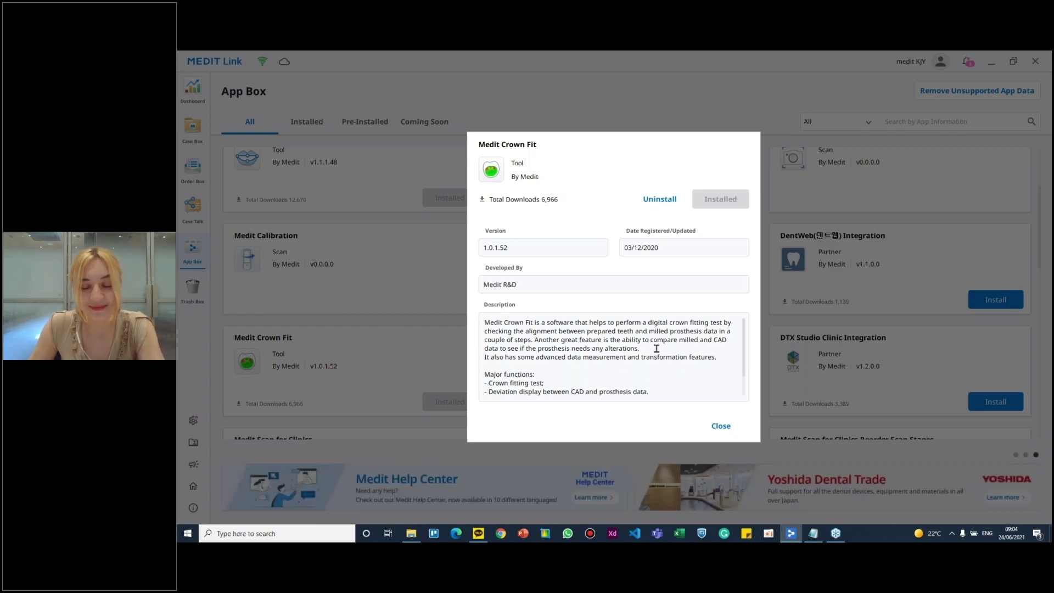
{"action": "scroll", "coordinate": [657, 347], "scroll_direction": "down", "scroll_amount": 1}
{"action": "scroll", "coordinate": [657, 347], "scroll_direction": "up", "scroll_amount": 1}
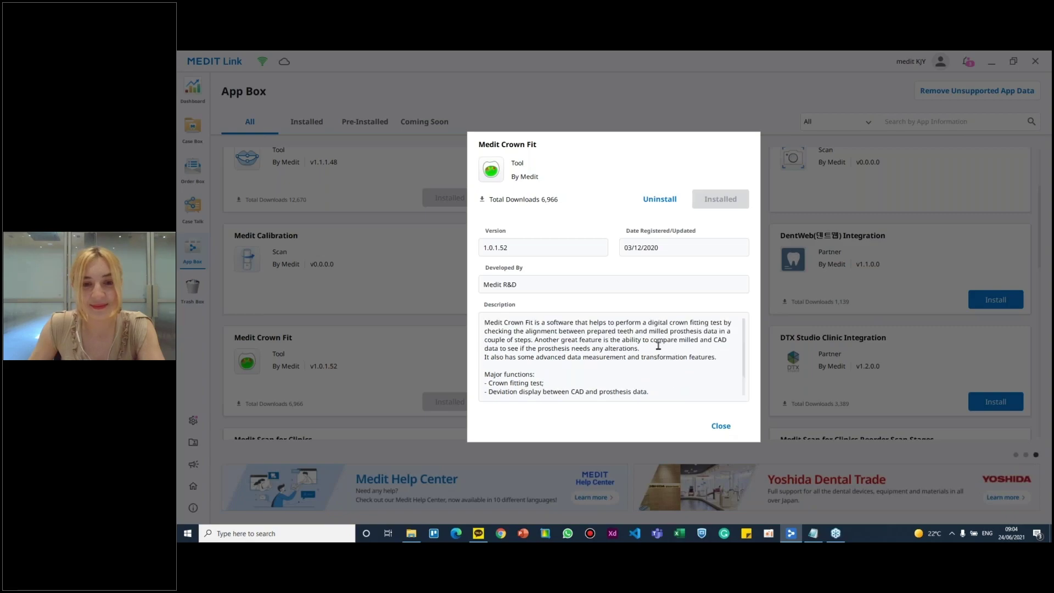
{"action": "left_click", "coordinate": [729, 428]}
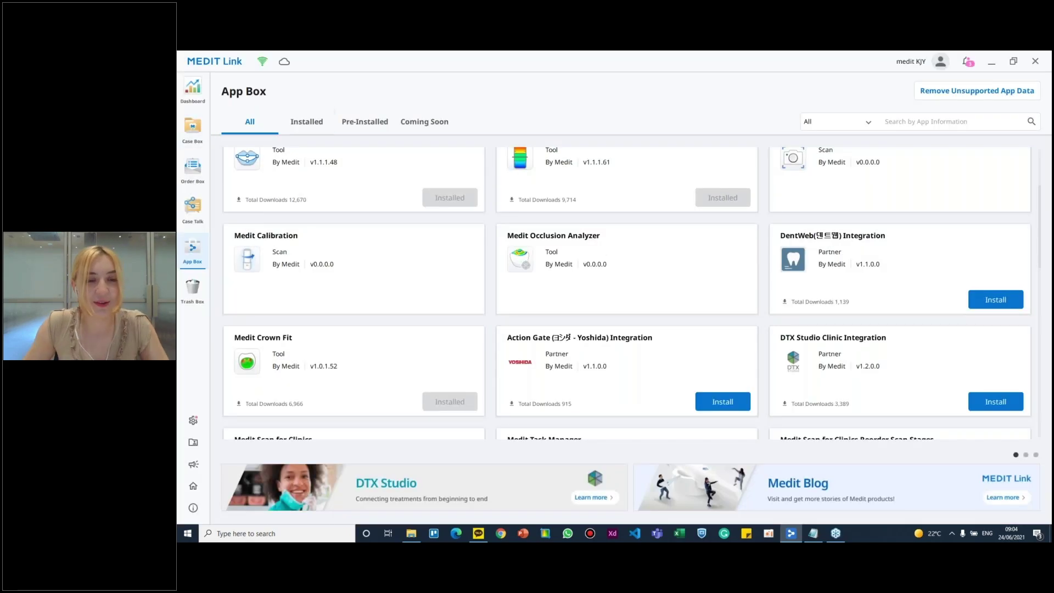
Open T's Case from the Case Box and examine its jaw scans in 3D from different angles
{"action": "left_click", "coordinate": [193, 130]}
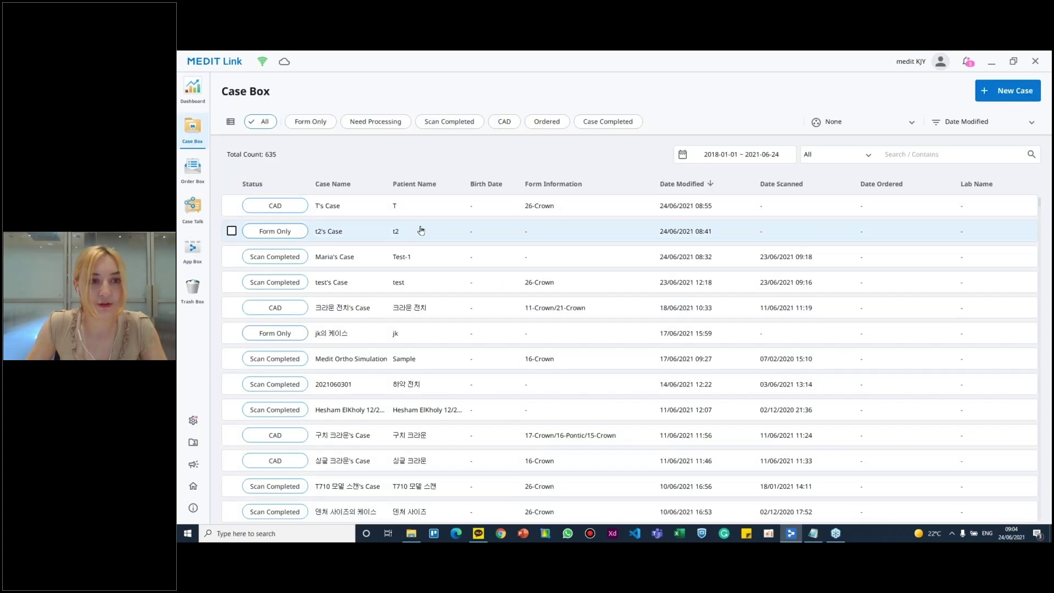
{"action": "left_click", "coordinate": [570, 212]}
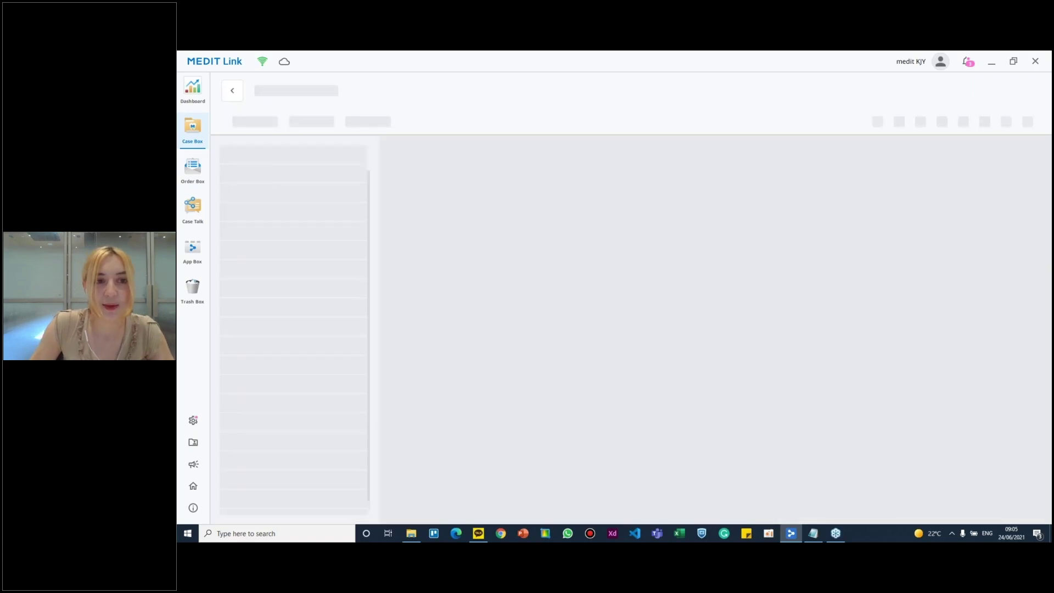
{"action": "right_click_drag", "start_coordinate": [729, 327], "coordinate": [552, 415]}
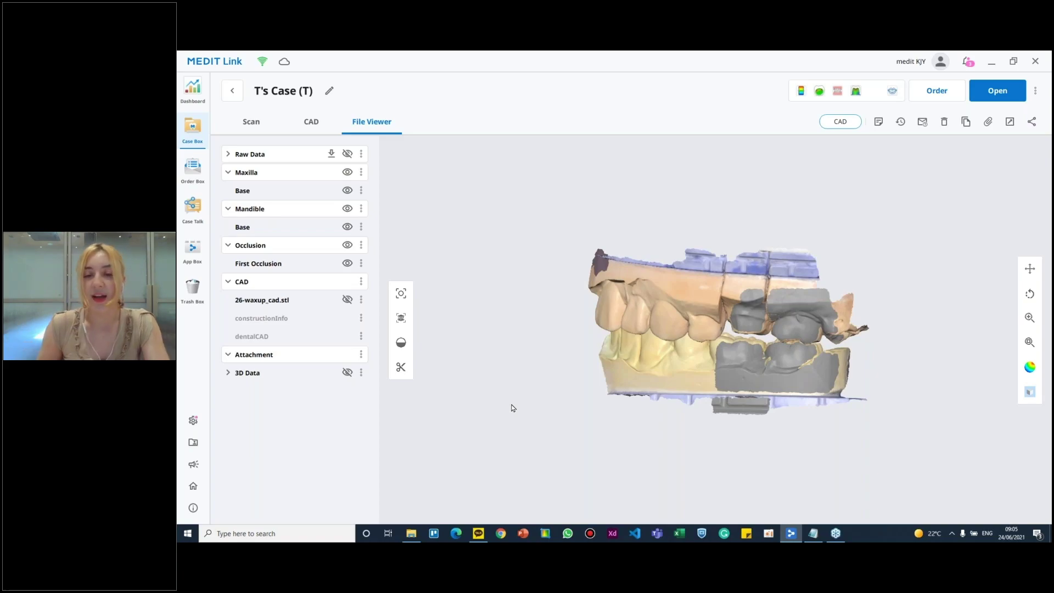
{"action": "right_click_drag", "start_coordinate": [511, 352], "coordinate": [726, 401]}
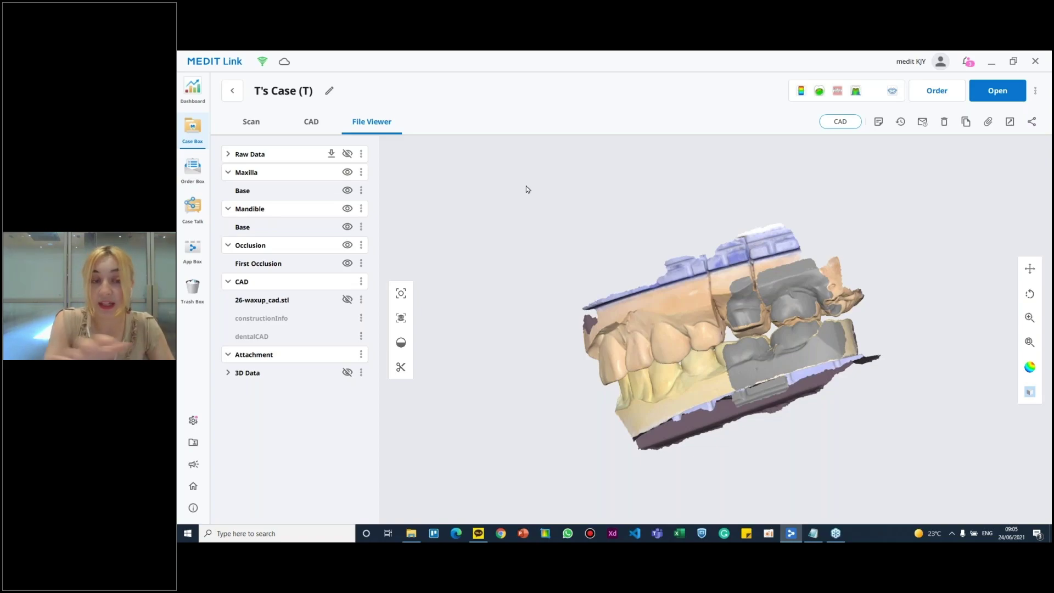
Open the case's CAD form and load it in exocad, continuing the previous CAD work and accepting the graphics card warning
{"action": "left_click", "coordinate": [313, 124]}
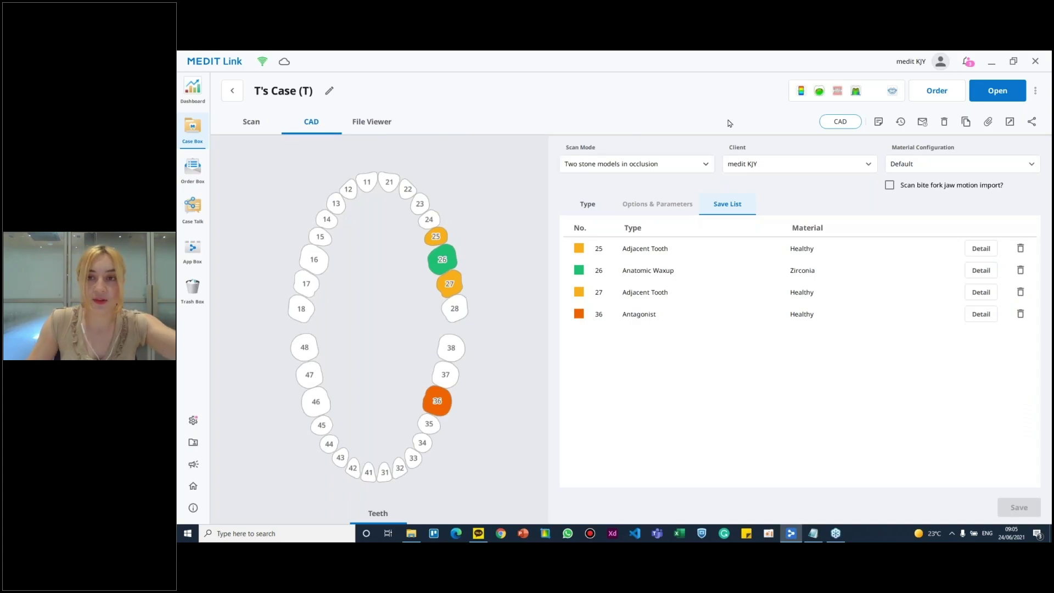
{"action": "left_click", "coordinate": [1000, 96]}
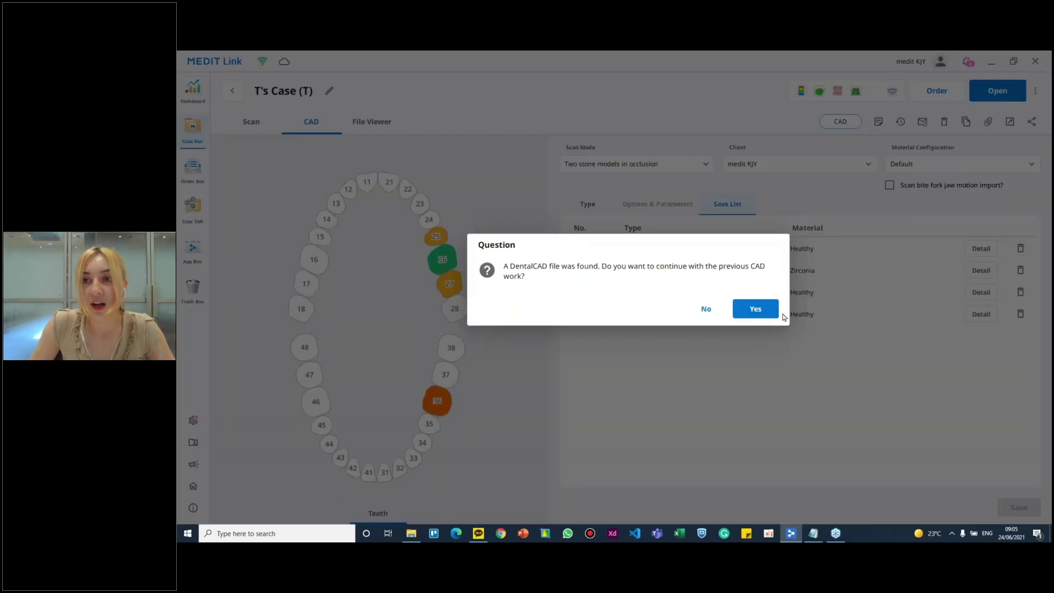
{"action": "left_click", "coordinate": [753, 308]}
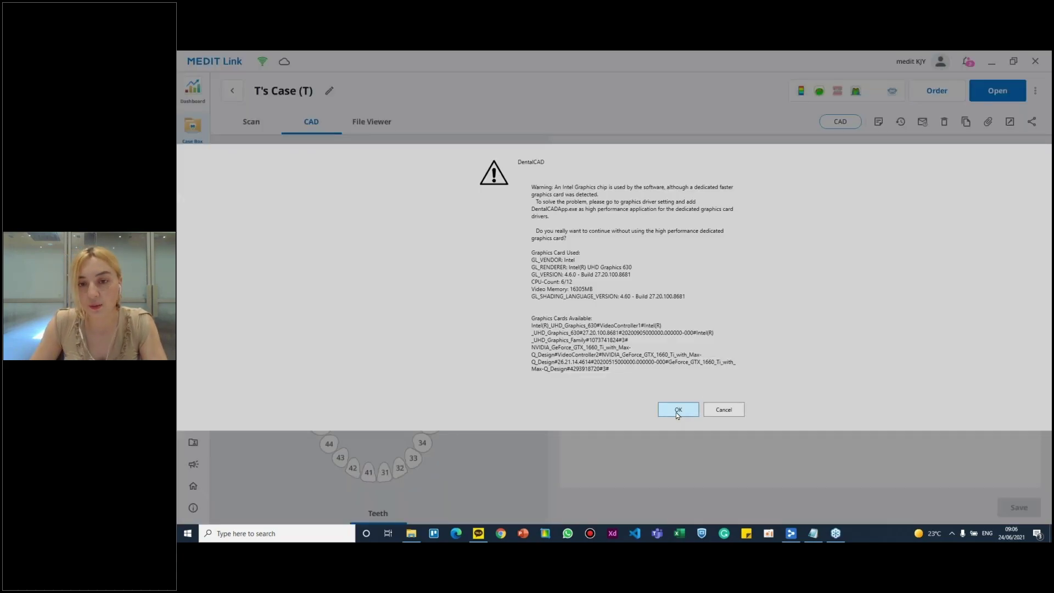
{"action": "left_click", "coordinate": [679, 410]}
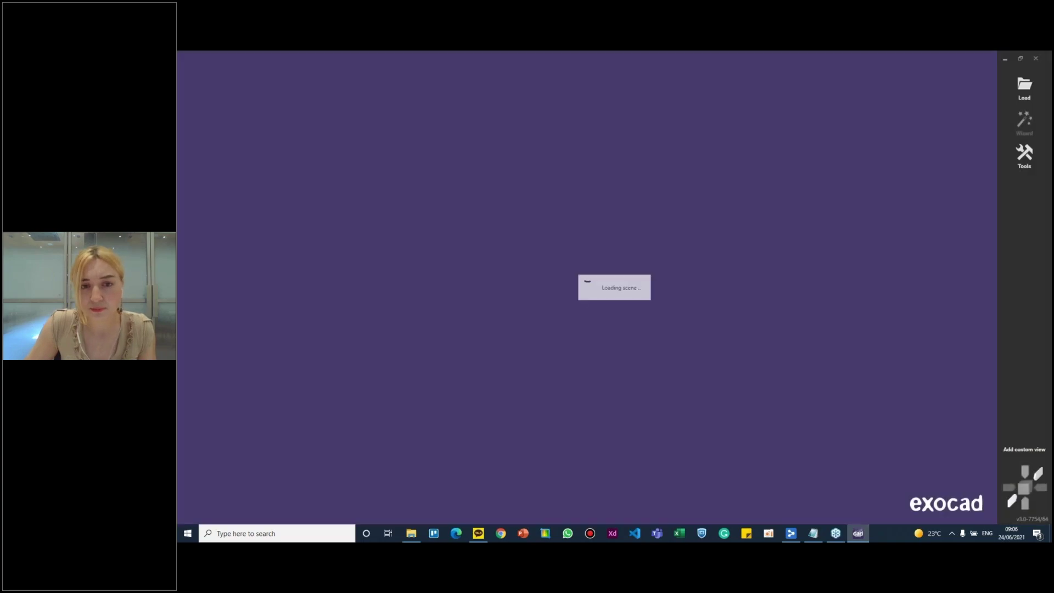
{"action": "left_click", "coordinate": [568, 321]}
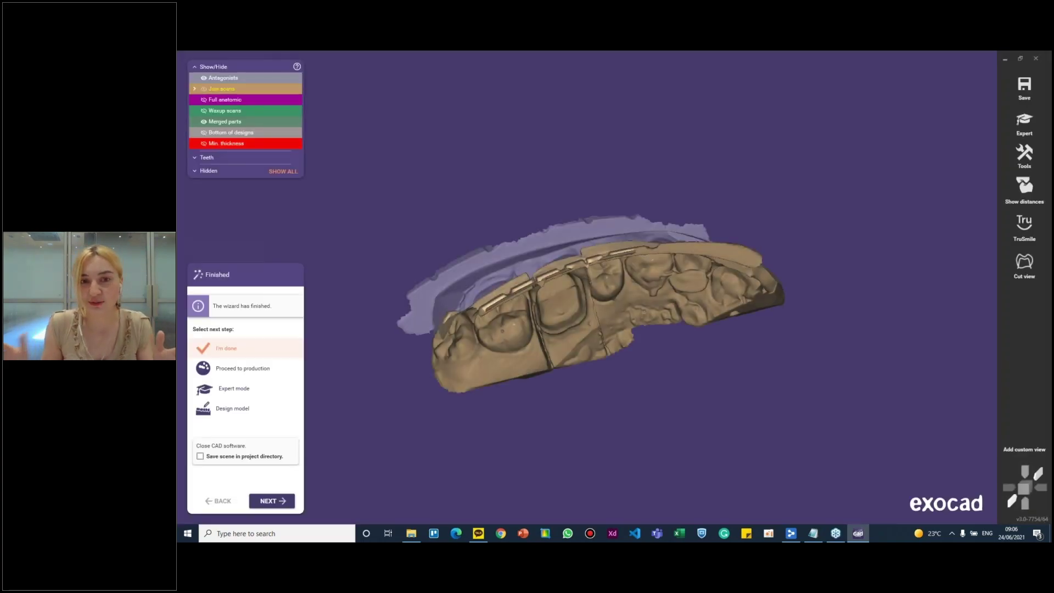
Examine the designed crown and its fit against the neighbouring and opposing teeth in the loaded scene
{"action": "right_click_drag", "start_coordinate": [635, 337], "coordinate": [602, 333]}
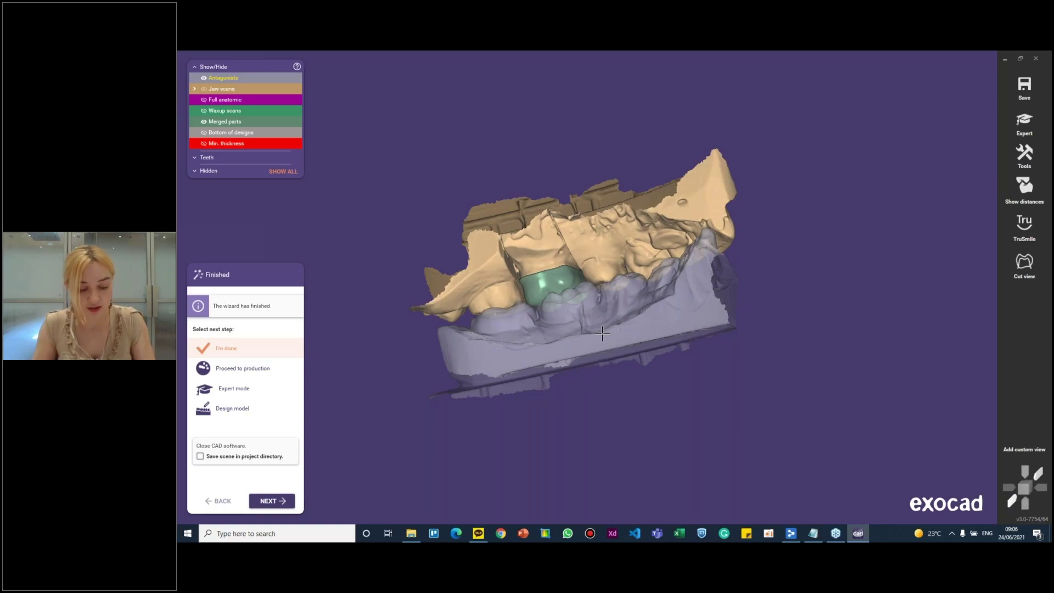
{"action": "scroll", "coordinate": [574, 295], "scroll_direction": "up", "scroll_amount": 8}
{"action": "right_click_drag", "start_coordinate": [574, 295], "coordinate": [730, 408]}
{"action": "scroll", "coordinate": [730, 408], "scroll_direction": "down", "scroll_amount": 8}
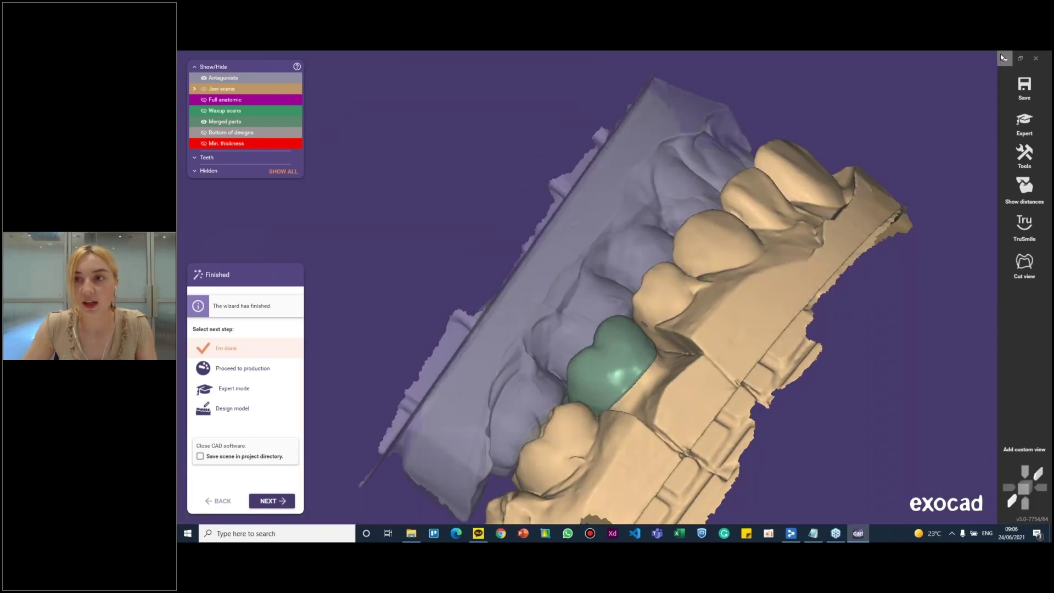
Minimize exocad to return to Medit Link and show the case's data in the File Viewer
{"action": "left_click", "coordinate": [1005, 59]}
{"action": "left_click", "coordinate": [268, 124]}
{"action": "left_click", "coordinate": [386, 127]}
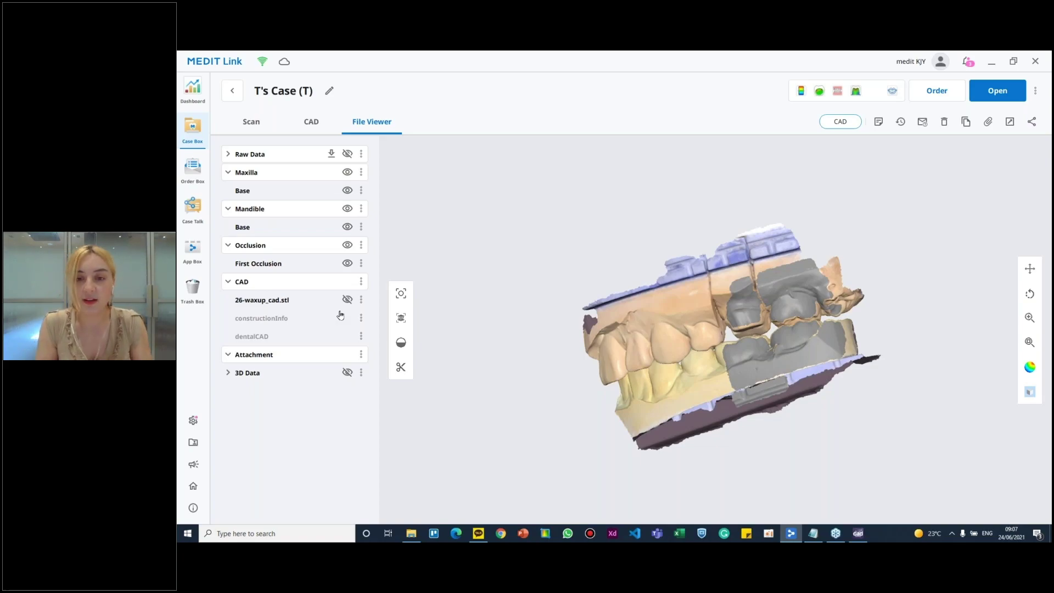
Show the attached 23062021-Test-1-upperjaw scan and 26-waxup_cad.stl with the jaw scans, and compare the positions of both crowns
{"action": "left_click", "coordinate": [228, 373]}
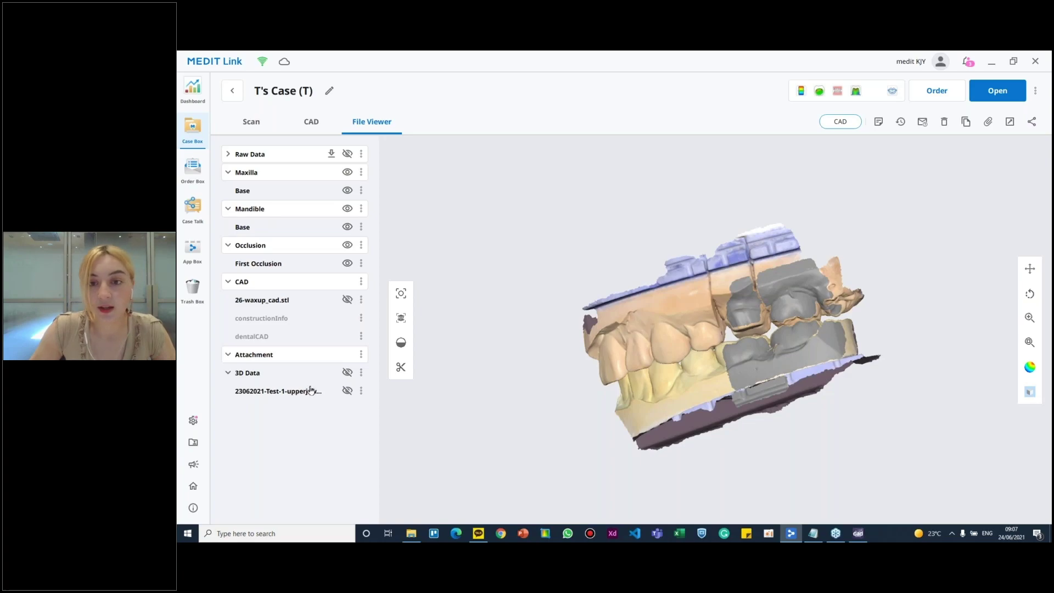
{"action": "left_click", "coordinate": [347, 390]}
{"action": "right_click_drag", "start_coordinate": [651, 397], "coordinate": [601, 416]}
{"action": "right_click_drag", "start_coordinate": [619, 373], "coordinate": [641, 351]}
{"action": "left_click", "coordinate": [347, 299]}
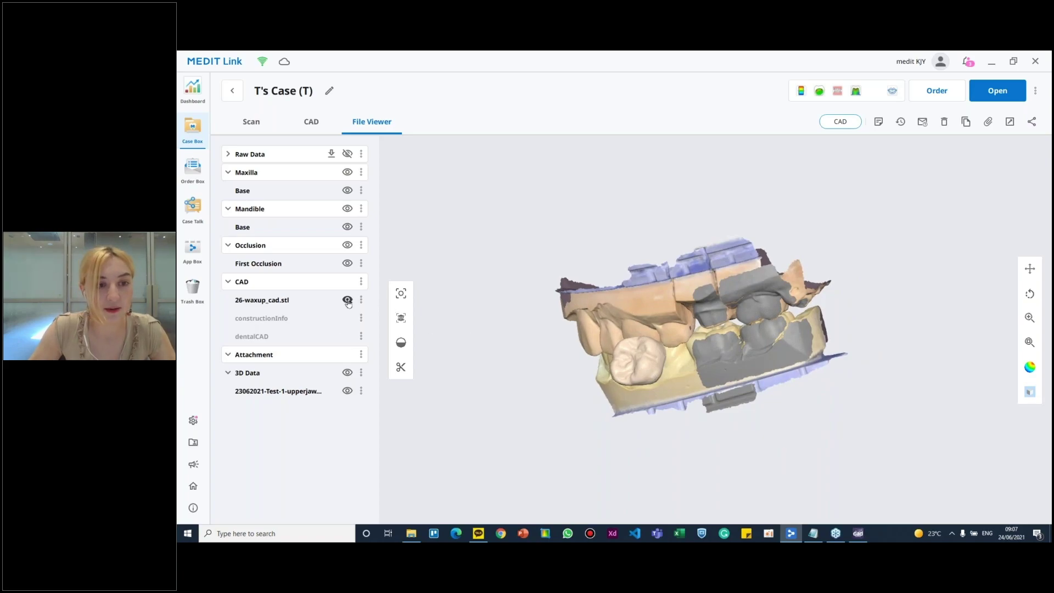
{"action": "right_click_drag", "start_coordinate": [773, 297], "coordinate": [652, 347]}
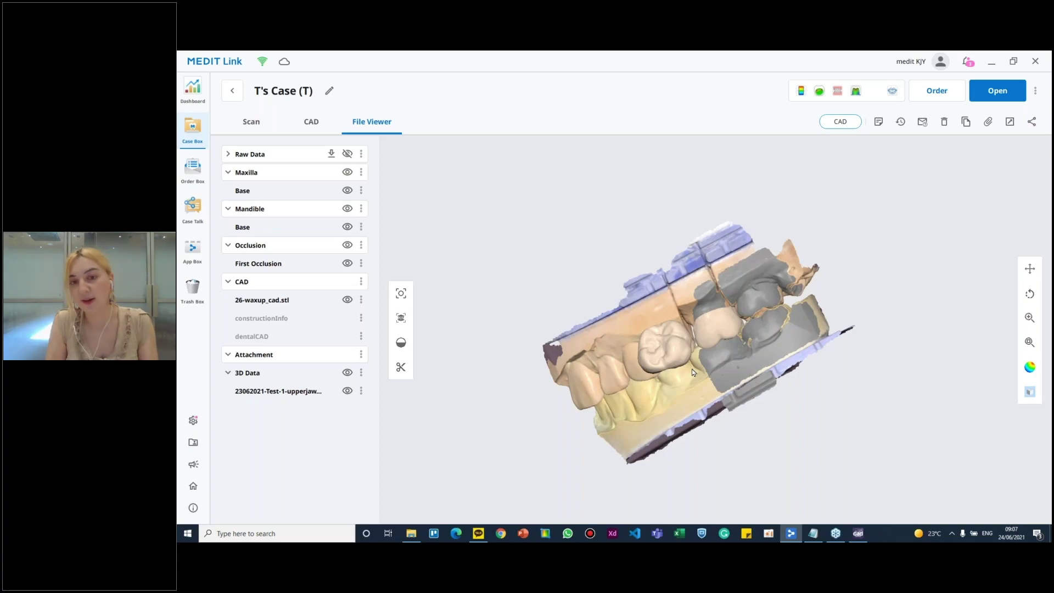
{"action": "mouse_move", "coordinate": [724, 331]}
{"action": "right_mouse_down"}
{"action": "mouse_move", "coordinate": [615, 371]}
{"action": "mouse_move", "coordinate": [721, 314]}
{"action": "right_mouse_up"}
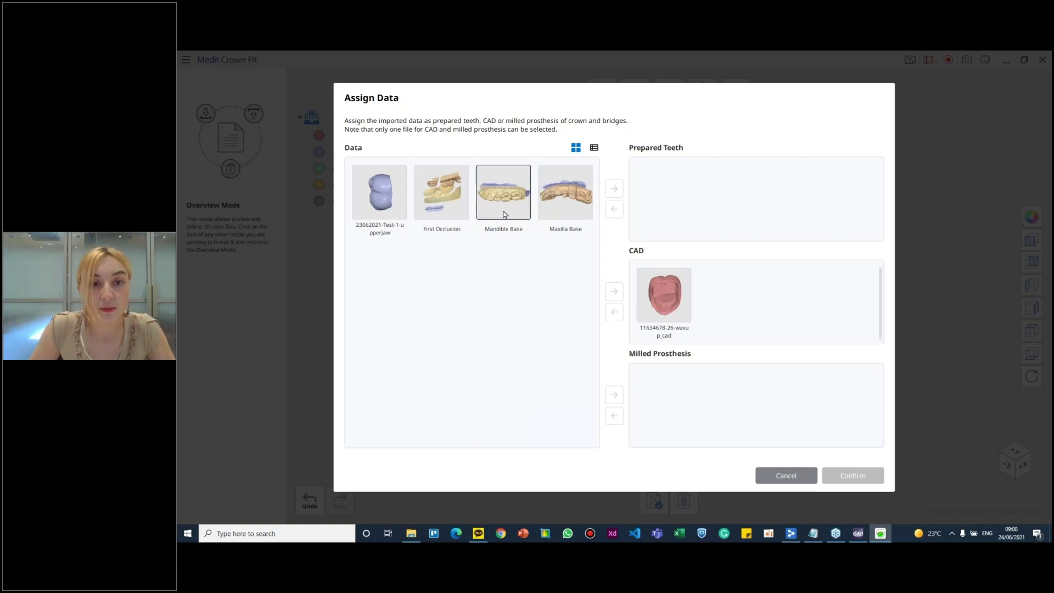
Assign Maxilla Base as the prepared teeth and 23062021-Test-1-upperjaw as the milled prosthesis, and confirm the assignment
{"action": "left_click_drag", "start_coordinate": [569, 198], "coordinate": [709, 203]}
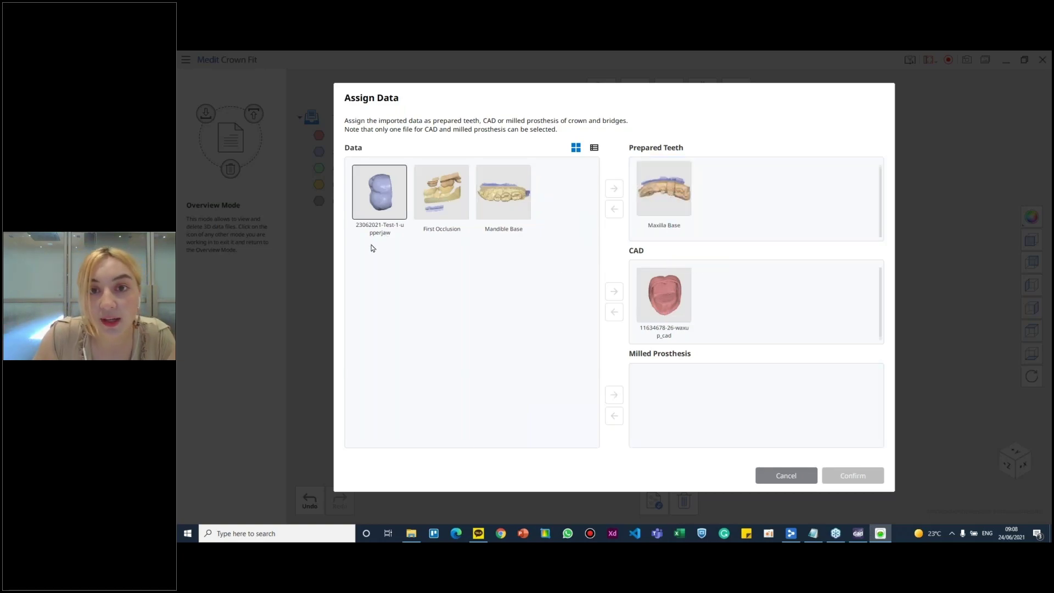
{"action": "left_click", "coordinate": [388, 218]}
{"action": "left_click_drag", "start_coordinate": [388, 218], "coordinate": [678, 409]}
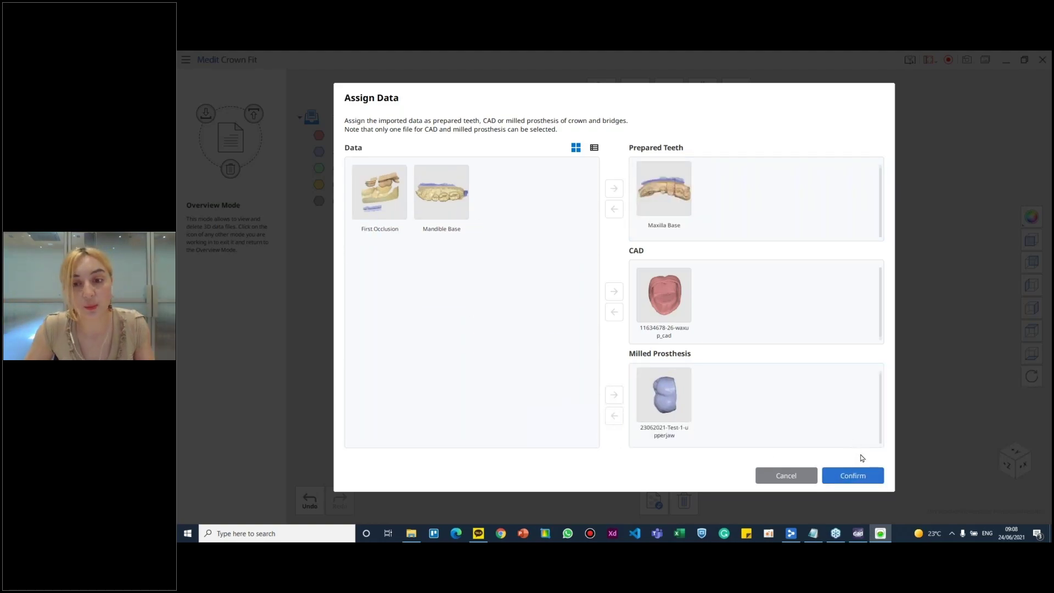
{"action": "left_click", "coordinate": [861, 473]}
Examine the overlapping CAD and milled crowns on the prepared tooth from several angles
{"action": "right_click_drag", "start_coordinate": [725, 342], "coordinate": [708, 258]}
{"action": "scroll", "coordinate": [678, 362], "scroll_direction": "up", "scroll_amount": 4}
{"action": "right_click_drag", "start_coordinate": [677, 353], "coordinate": [673, 305]}
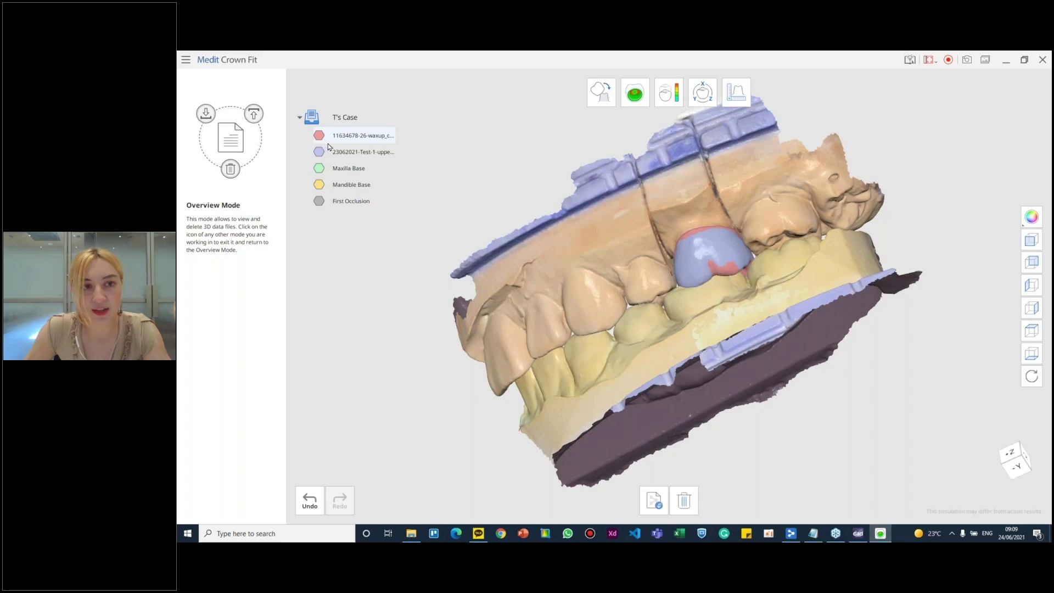
{"action": "right_click_drag", "start_coordinate": [702, 243], "coordinate": [739, 271]}
{"action": "mouse_move", "coordinate": [336, 160]}
{"action": "mouse_move", "coordinate": [717, 284]}
{"action": "right_mouse_down"}
{"action": "mouse_move", "coordinate": [722, 239]}
{"action": "mouse_move", "coordinate": [720, 269]}
{"action": "right_mouse_up"}
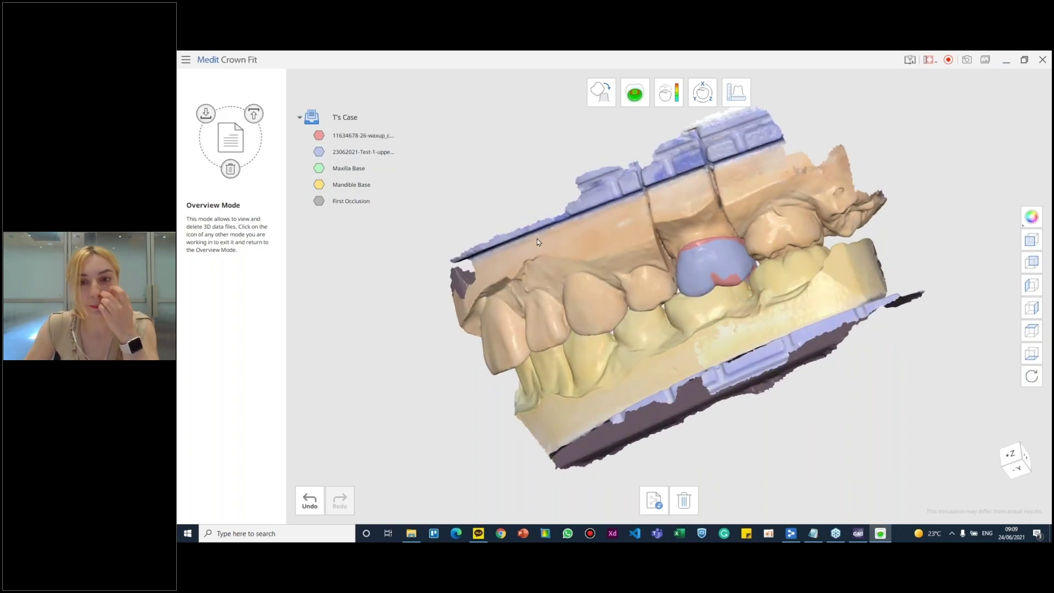
{"action": "right_click_drag", "start_coordinate": [745, 286], "coordinate": [703, 285]}
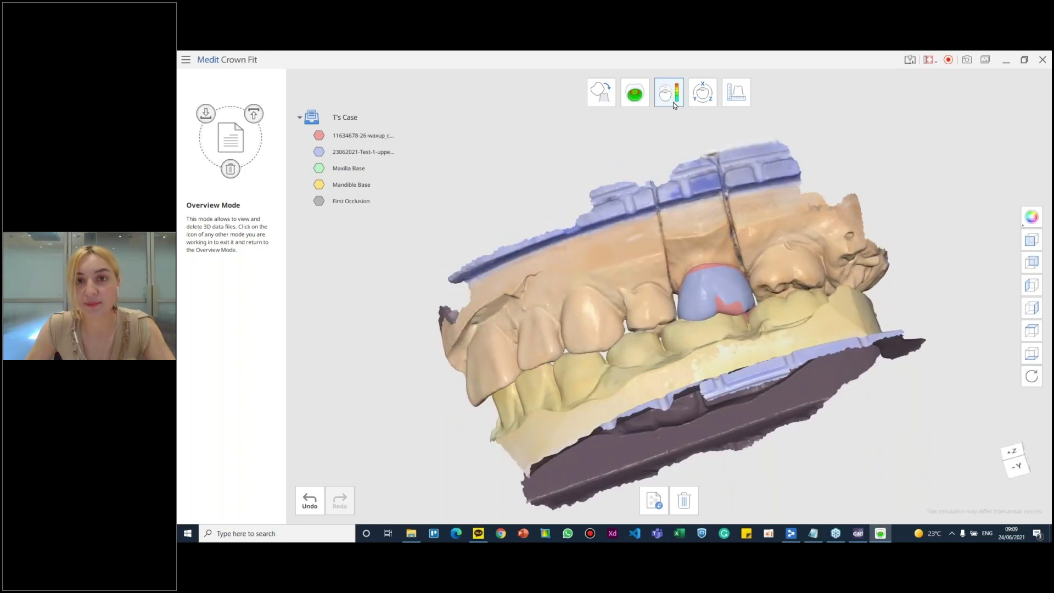
{"action": "right_click_drag", "start_coordinate": [751, 319], "coordinate": [962, 239]}
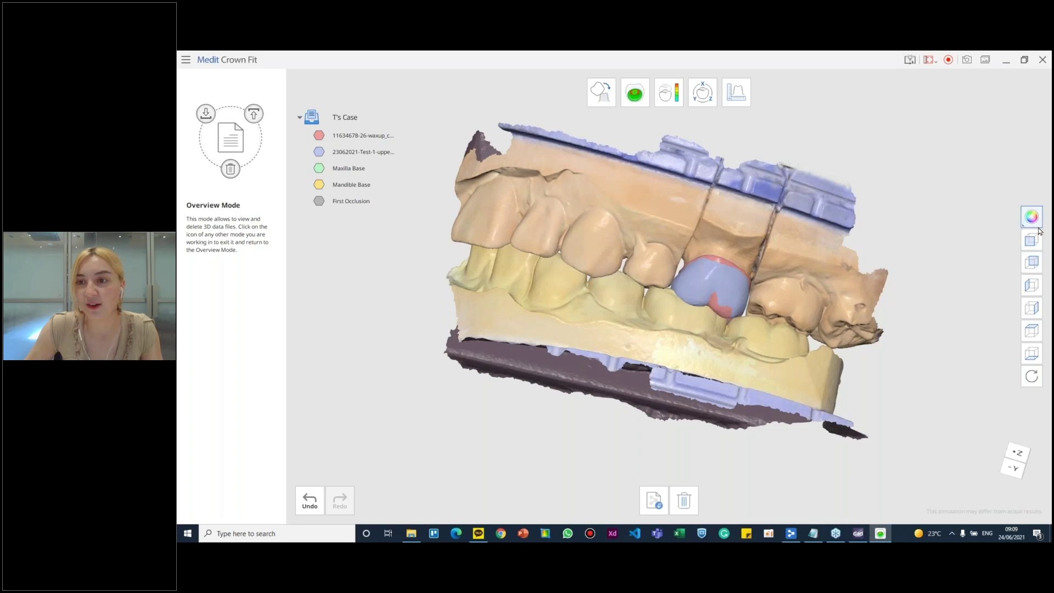
View the models from the preset left, back, top, right and bottom directions, ending with a side view of the crown
{"action": "left_click", "coordinate": [1035, 286]}
{"action": "left_click", "coordinate": [1035, 265]}
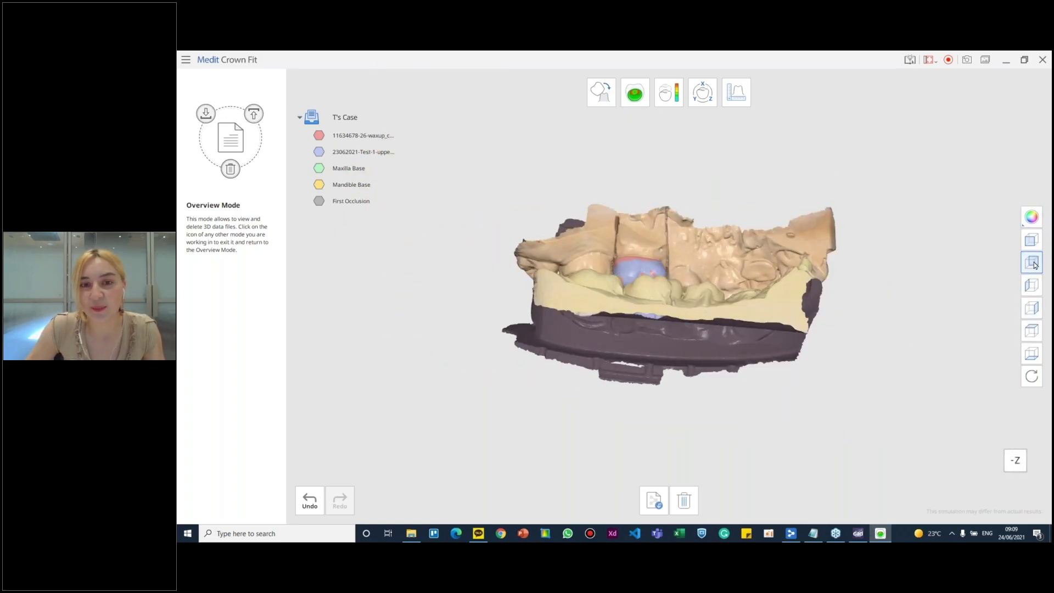
{"action": "left_click", "coordinate": [1034, 332]}
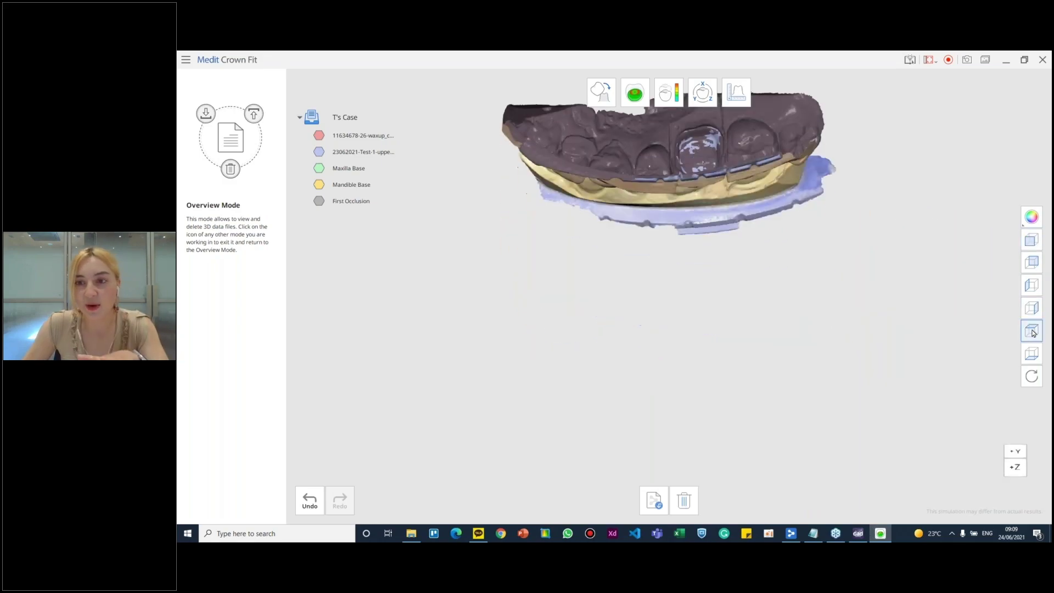
{"action": "left_click", "coordinate": [1035, 307]}
{"action": "left_click", "coordinate": [1036, 353]}
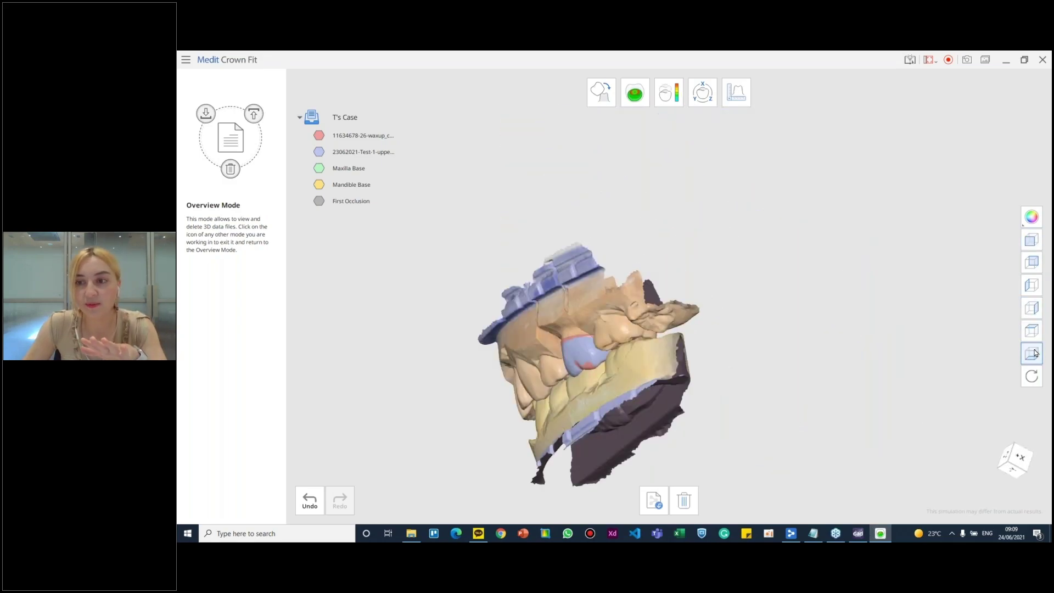
{"action": "right_click_drag", "start_coordinate": [745, 335], "coordinate": [751, 362]}
Compare all the model display modes on the jaw scans and crowns, and return to the initial textured colour display
{"action": "left_click", "coordinate": [1034, 217]}
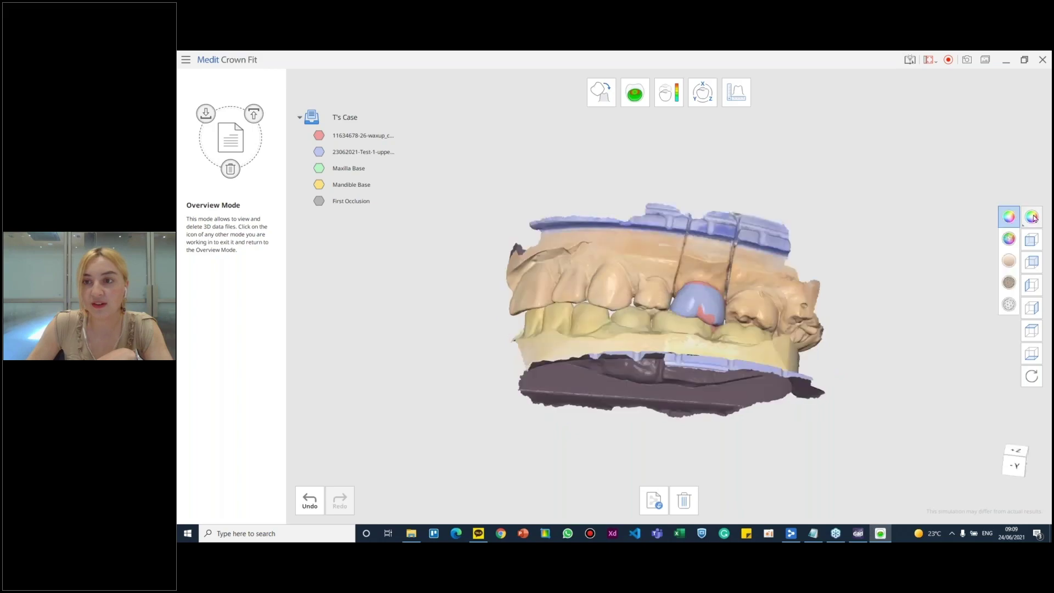
{"action": "left_click", "coordinate": [1010, 238]}
{"action": "left_click", "coordinate": [1032, 216]}
{"action": "left_click", "coordinate": [1009, 260]}
{"action": "left_click", "coordinate": [1032, 217]}
{"action": "left_click", "coordinate": [1009, 282]}
{"action": "left_click", "coordinate": [1032, 216]}
{"action": "left_click", "coordinate": [1009, 304]}
{"action": "mouse_move", "coordinate": [796, 324]}
{"action": "right_mouse_down"}
{"action": "mouse_move", "coordinate": [753, 335]}
{"action": "mouse_move", "coordinate": [791, 319]}
{"action": "mouse_move", "coordinate": [785, 335]}
{"action": "right_mouse_up"}
{"action": "left_click", "coordinate": [1030, 218]}
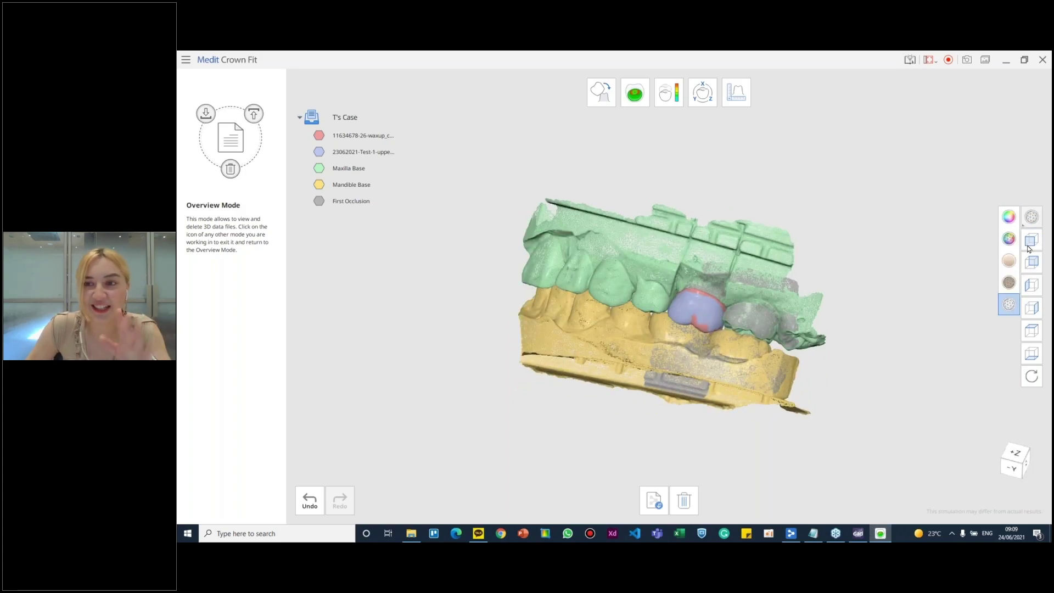
{"action": "left_click", "coordinate": [1010, 217]}
{"action": "right_click_drag", "start_coordinate": [675, 307], "coordinate": [661, 307]}
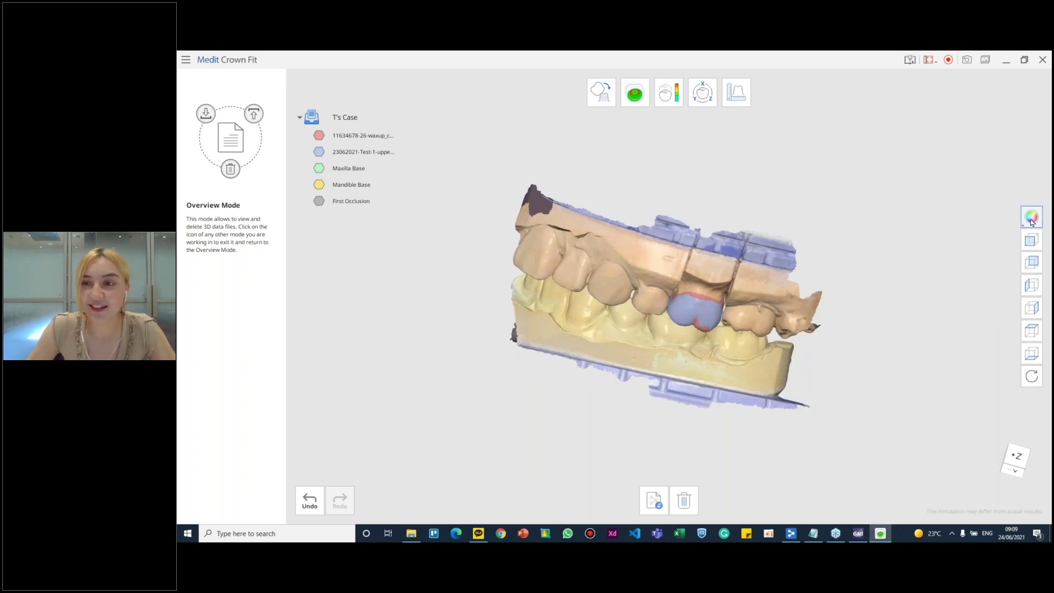
{"action": "right_click_drag", "start_coordinate": [700, 388], "coordinate": [715, 270]}
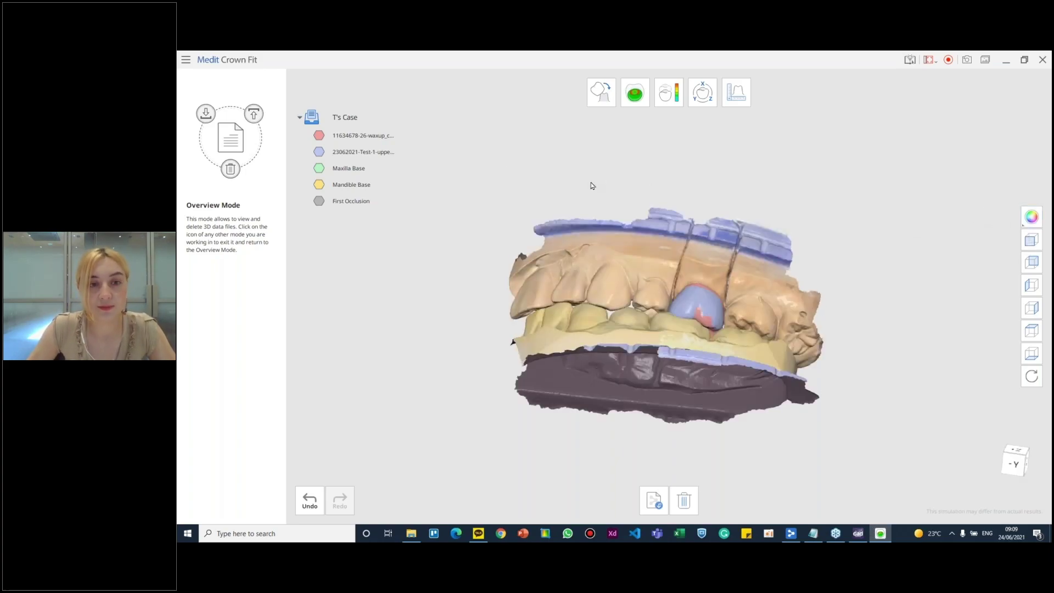
View the jaw models from the +Z, -Y and -Z axis directions and from several free angles around the crown
{"action": "mouse_move", "coordinate": [351, 138]}
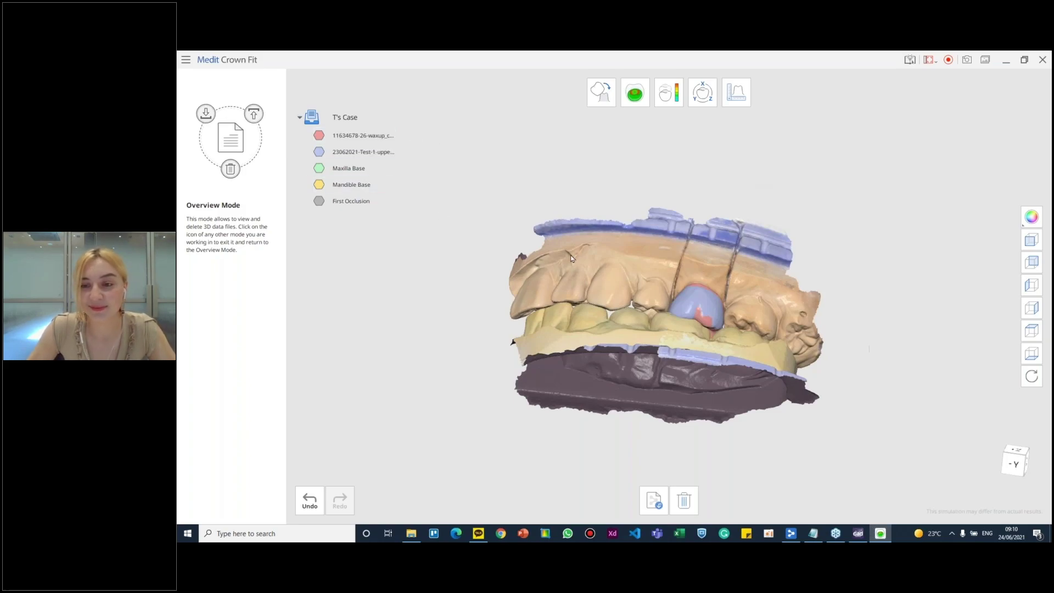
{"action": "right_click_drag", "start_coordinate": [936, 216], "coordinate": [941, 278]}
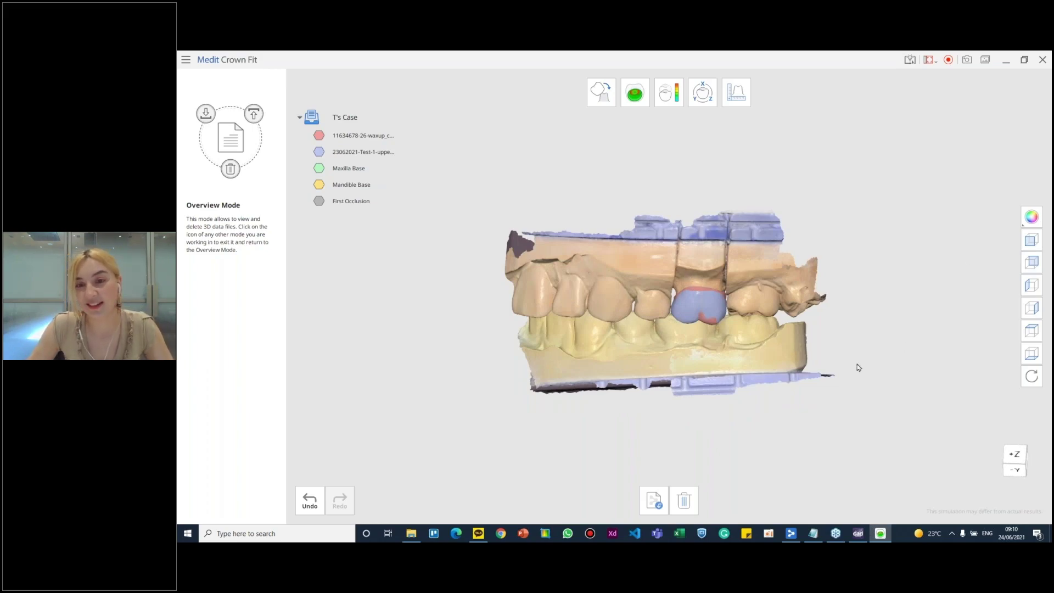
{"action": "left_click", "coordinate": [1015, 460]}
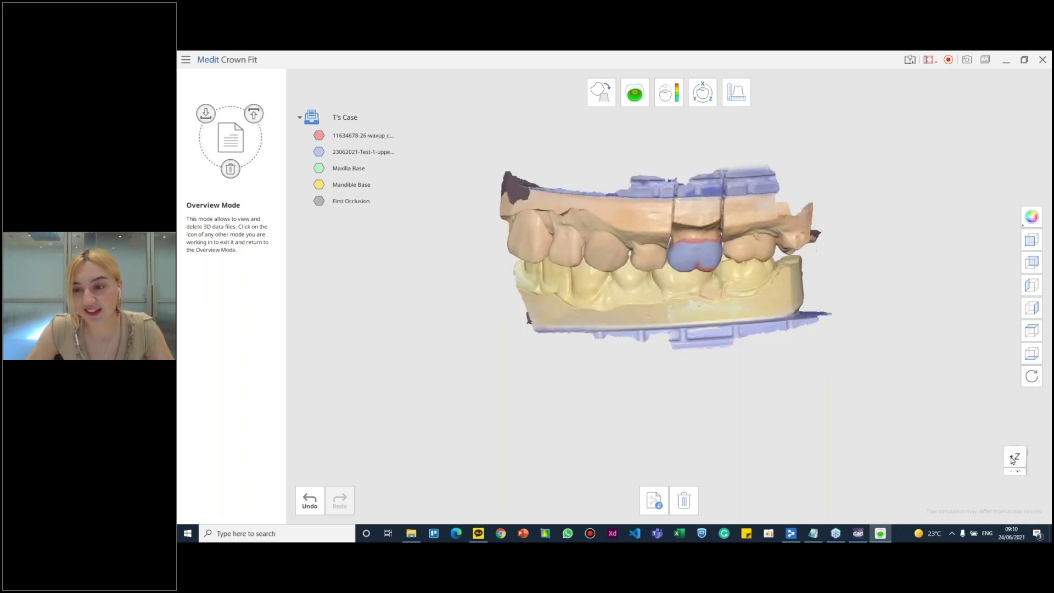
{"action": "right_click_drag", "start_coordinate": [934, 442], "coordinate": [802, 332]}
{"action": "left_click", "coordinate": [1014, 473]}
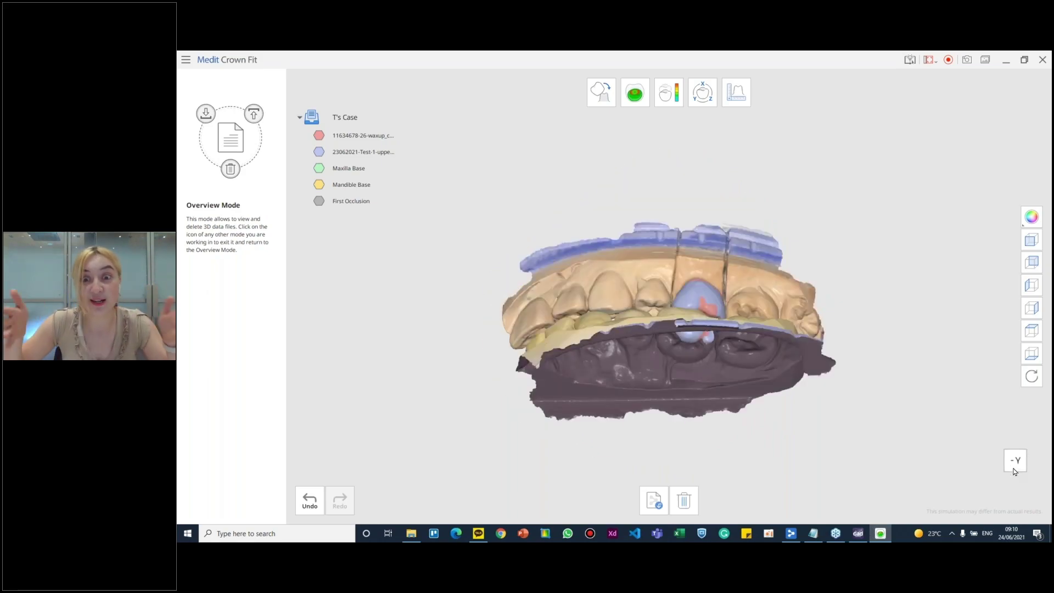
{"action": "right_click_drag", "start_coordinate": [975, 483], "coordinate": [781, 412]}
{"action": "left_click", "coordinate": [1004, 470]}
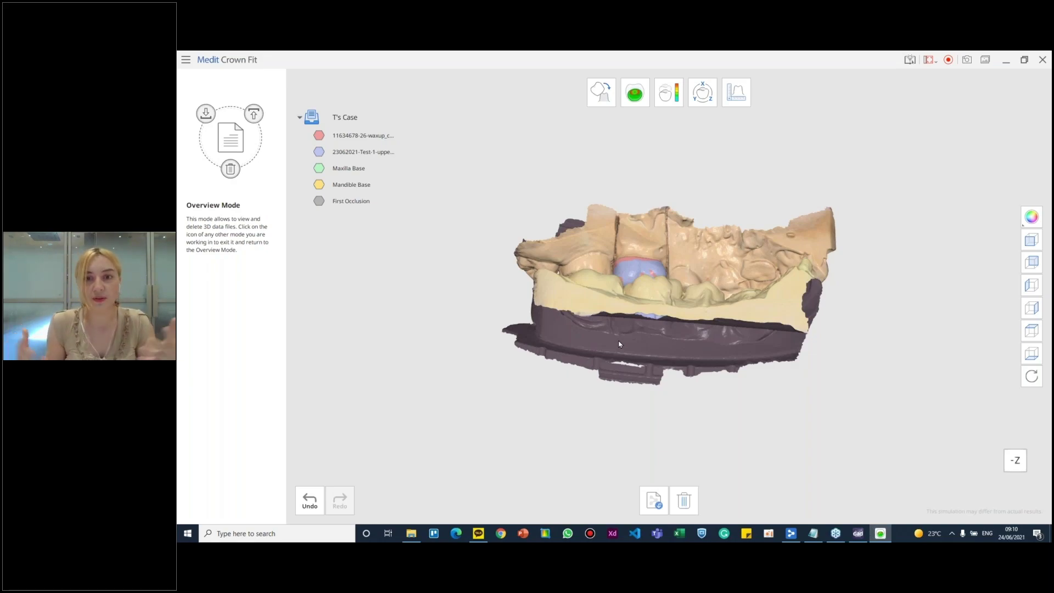
{"action": "right_click_drag", "start_coordinate": [1015, 460], "coordinate": [745, 467]}
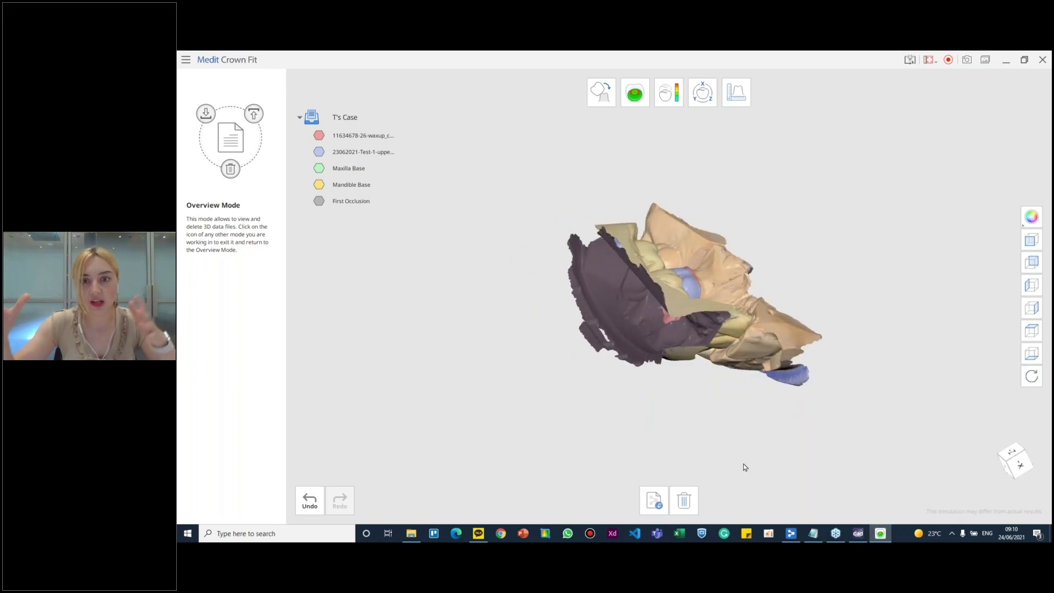
{"action": "right_click_drag", "start_coordinate": [975, 461], "coordinate": [588, 243]}
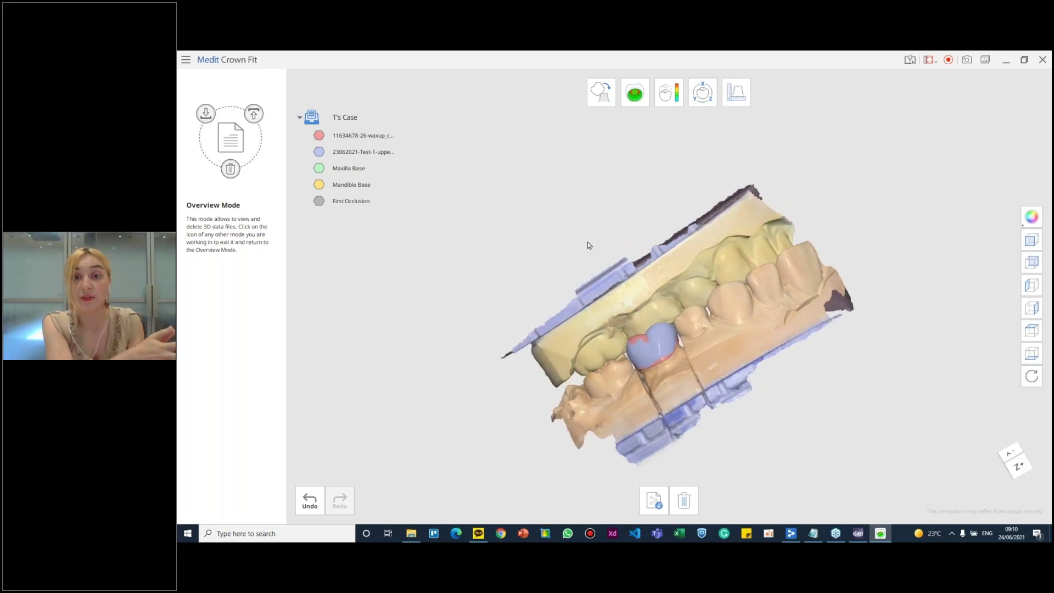
{"action": "right_click_drag", "start_coordinate": [588, 246], "coordinate": [658, 133]}
Inspect the assigned maxilla and crown data in Crown Alignment Mode, and return to Overview Mode
{"action": "left_click", "coordinate": [601, 91]}
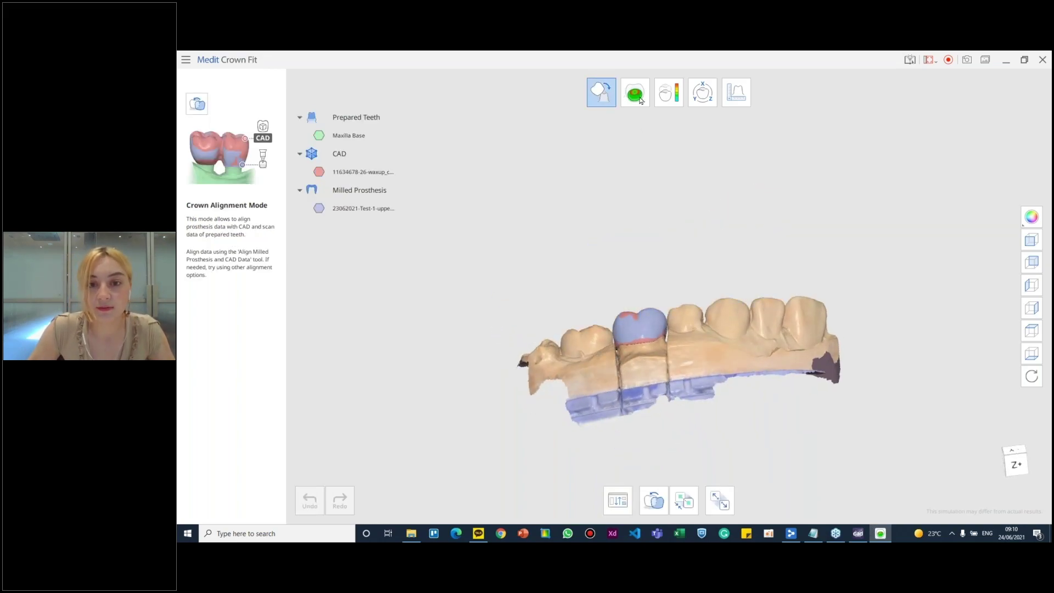
{"action": "right_click_drag", "start_coordinate": [696, 415], "coordinate": [695, 421]}
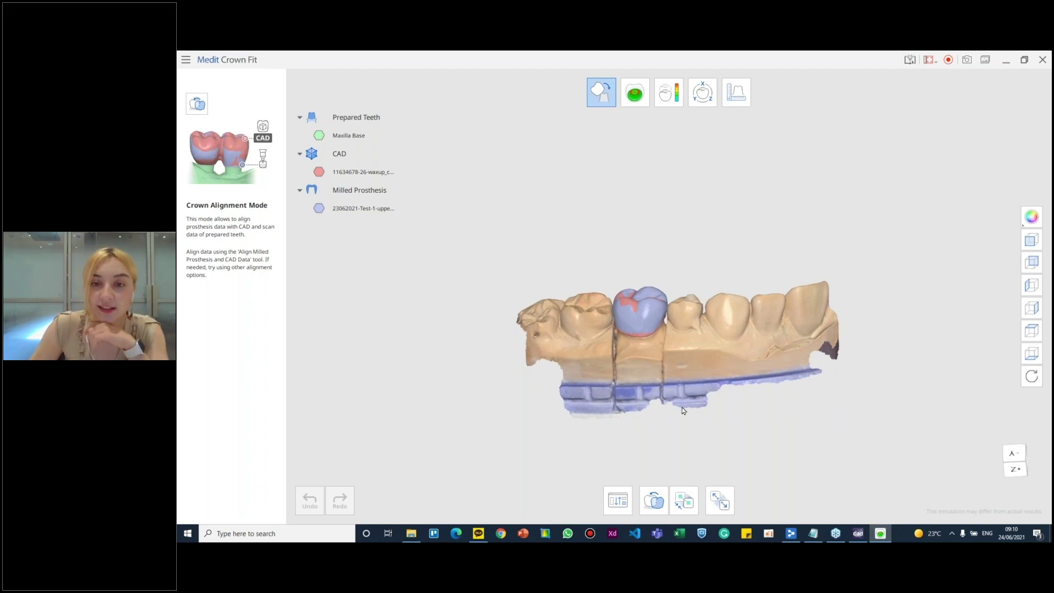
{"action": "left_click", "coordinate": [606, 104]}
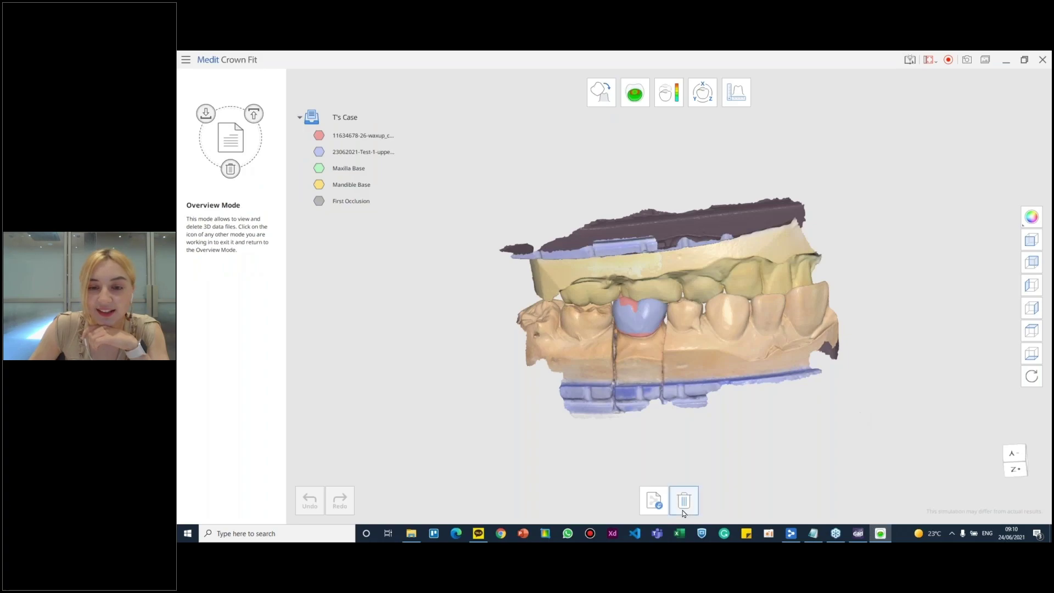
Browse the case list for importing data from Medit Link, and close it without importing anything
{"action": "left_click", "coordinate": [653, 502]}
{"action": "scroll", "coordinate": [609, 334], "scroll_direction": "down", "scroll_amount": 3}
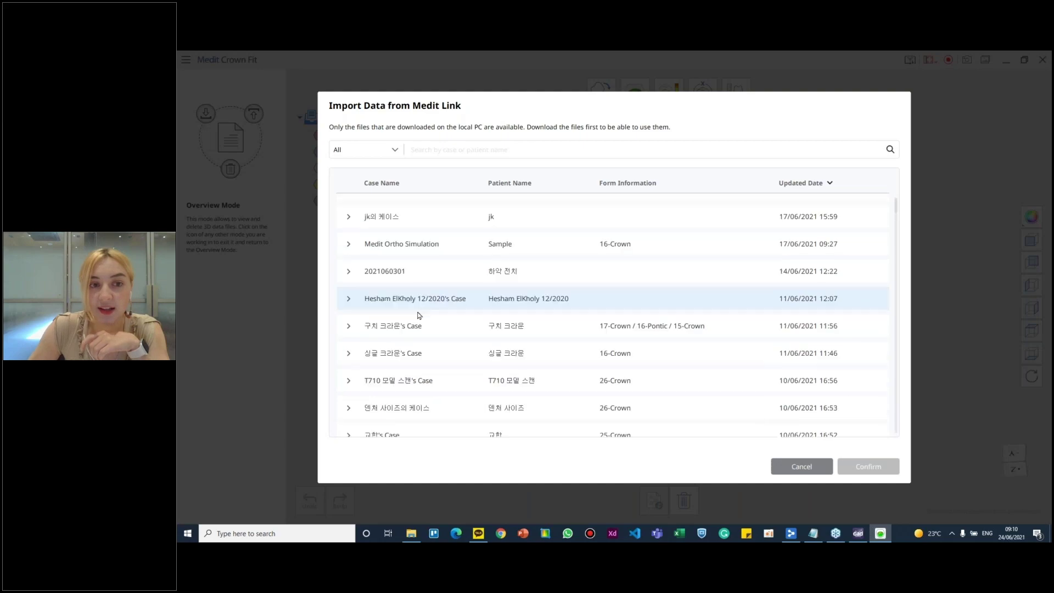
{"action": "scroll", "coordinate": [604, 335], "scroll_direction": "up", "scroll_amount": 3}
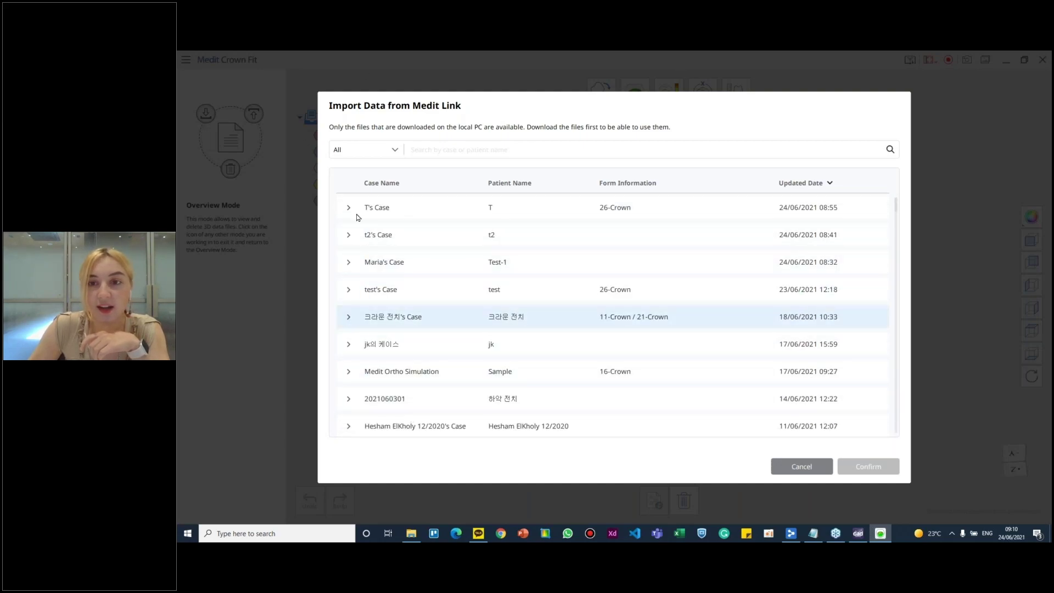
{"action": "left_click", "coordinate": [802, 466]}
{"action": "left_click", "coordinate": [656, 504]}
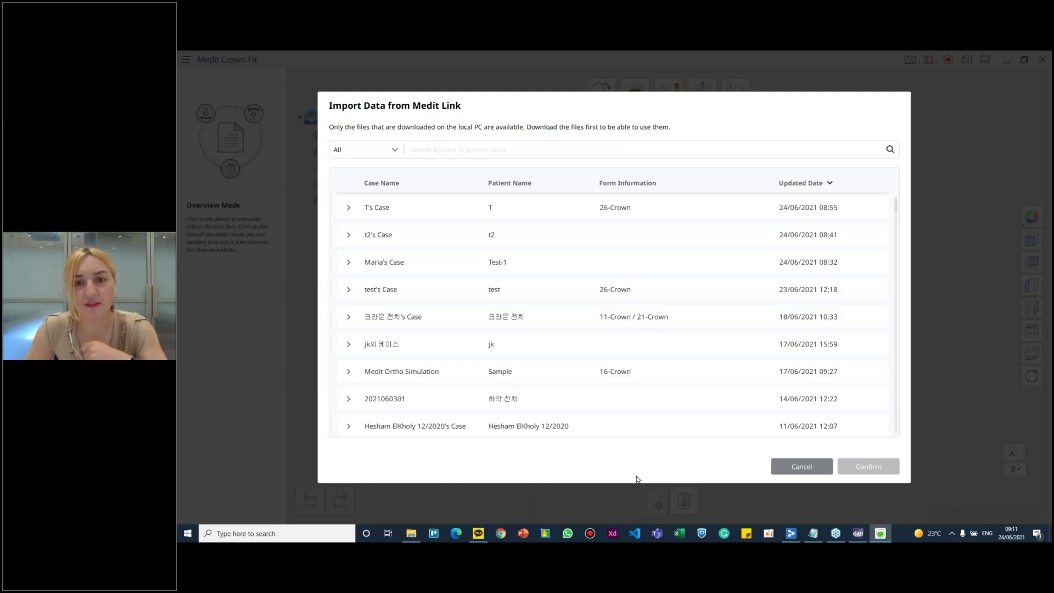
{"action": "left_click", "coordinate": [802, 467]}
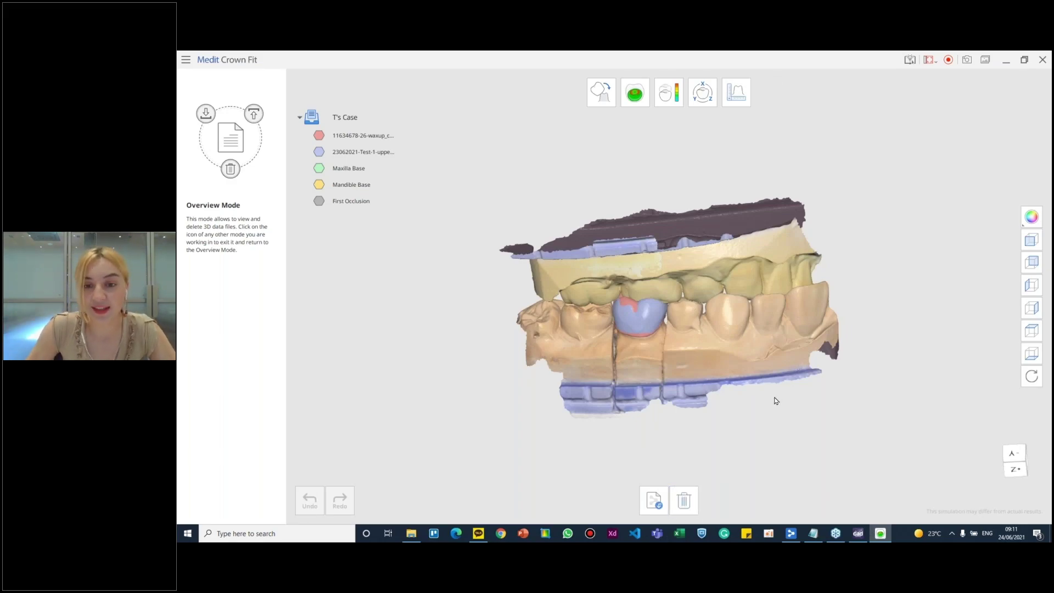
Preview the prepared tooth with both crowns in Crown Alignment Mode, and the crown's deviation map in Crown Fitting Test Mode
{"action": "left_click", "coordinate": [593, 100]}
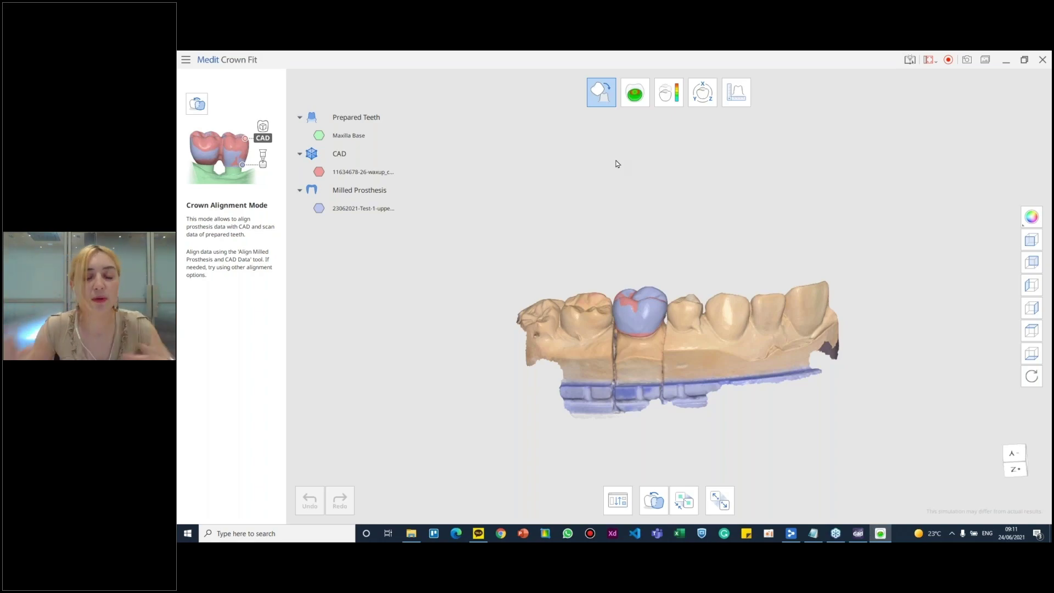
{"action": "right_click_drag", "start_coordinate": [646, 340], "coordinate": [653, 306]}
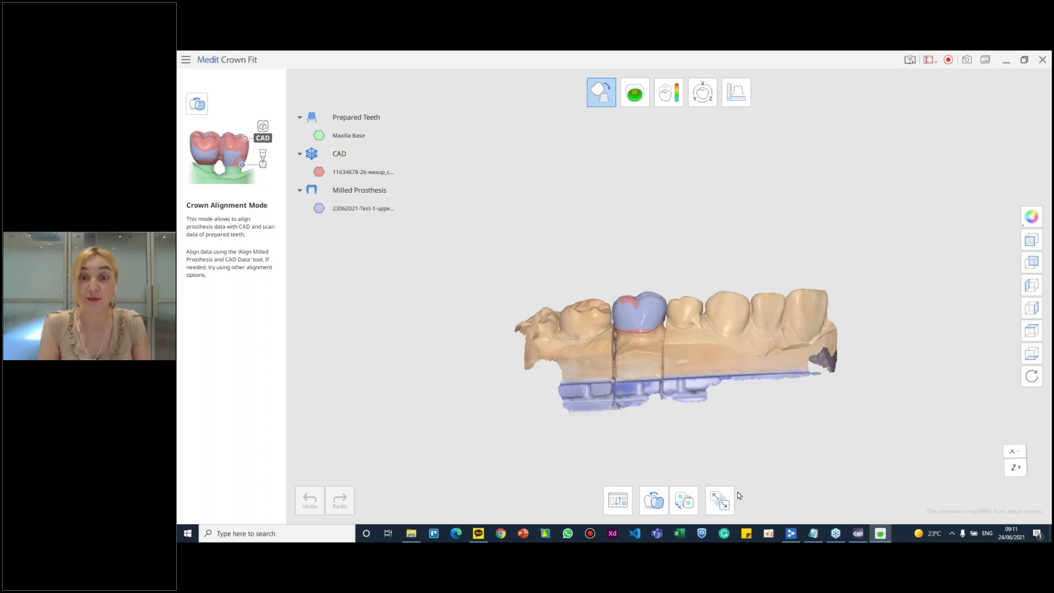
{"action": "left_click", "coordinate": [637, 102]}
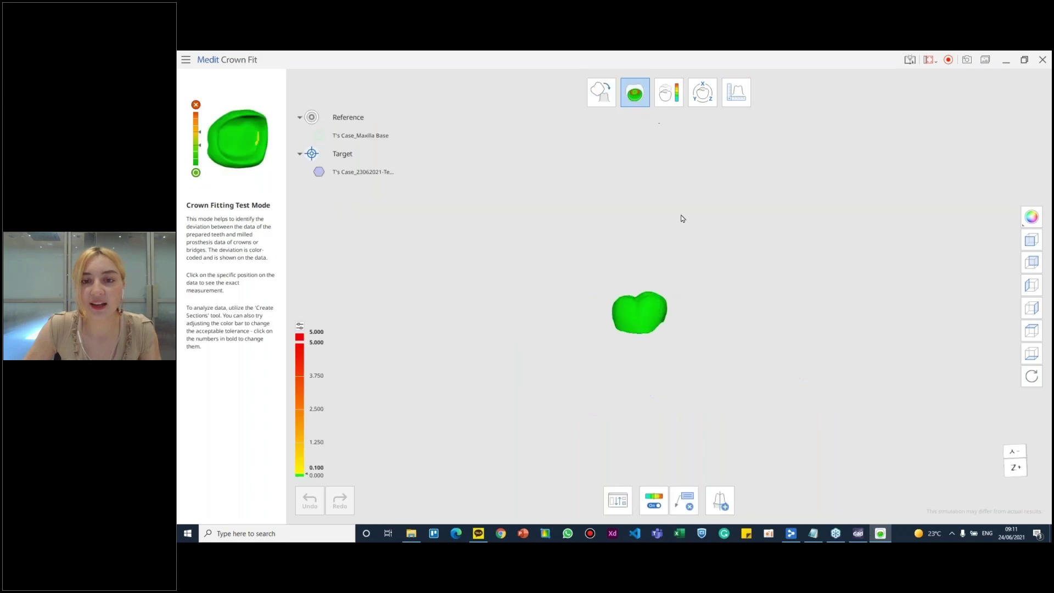
{"action": "right_click_drag", "start_coordinate": [640, 292], "coordinate": [639, 304]}
{"action": "scroll", "coordinate": [639, 304], "scroll_direction": "up", "scroll_amount": 3}
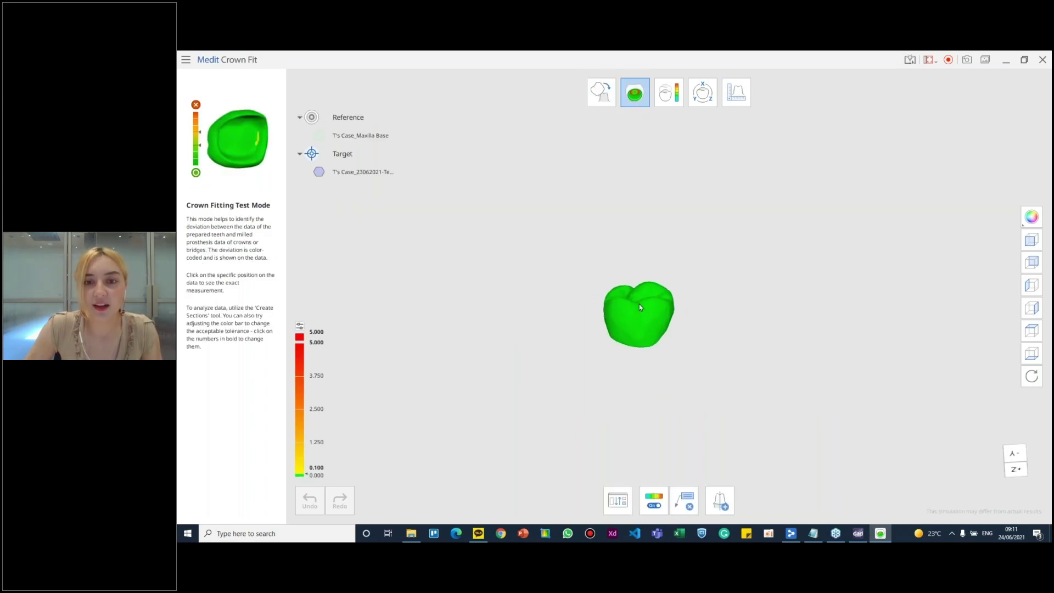
Return to Crown Alignment Mode and examine how the milled and CAD crowns overlap from the side and chewing surface
{"action": "left_click", "coordinate": [607, 95]}
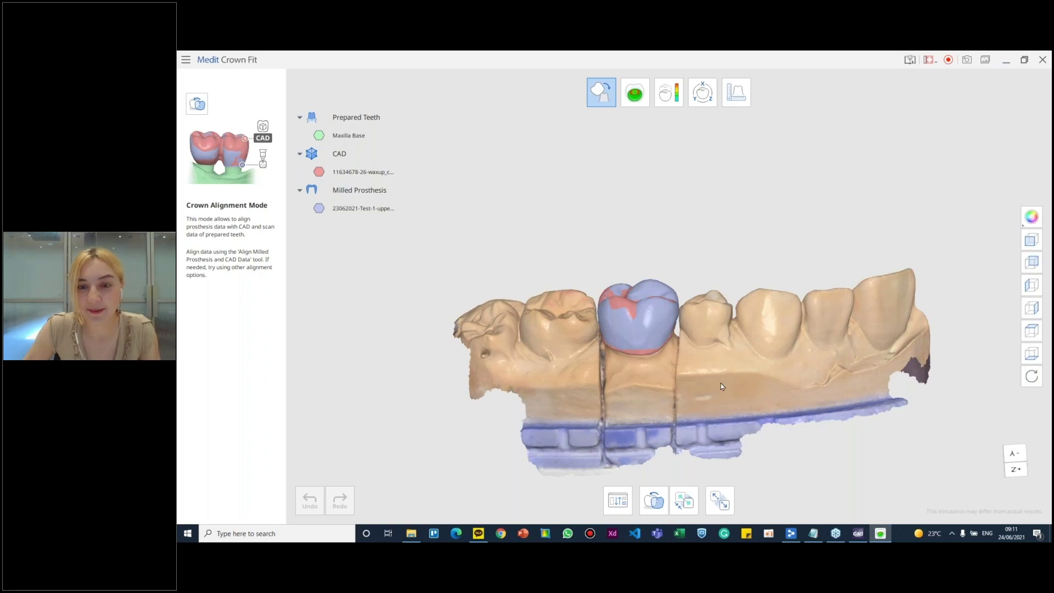
{"action": "right_click_drag", "start_coordinate": [651, 377], "coordinate": [641, 401]}
{"action": "scroll", "coordinate": [662, 346], "scroll_direction": "up", "scroll_amount": 1}
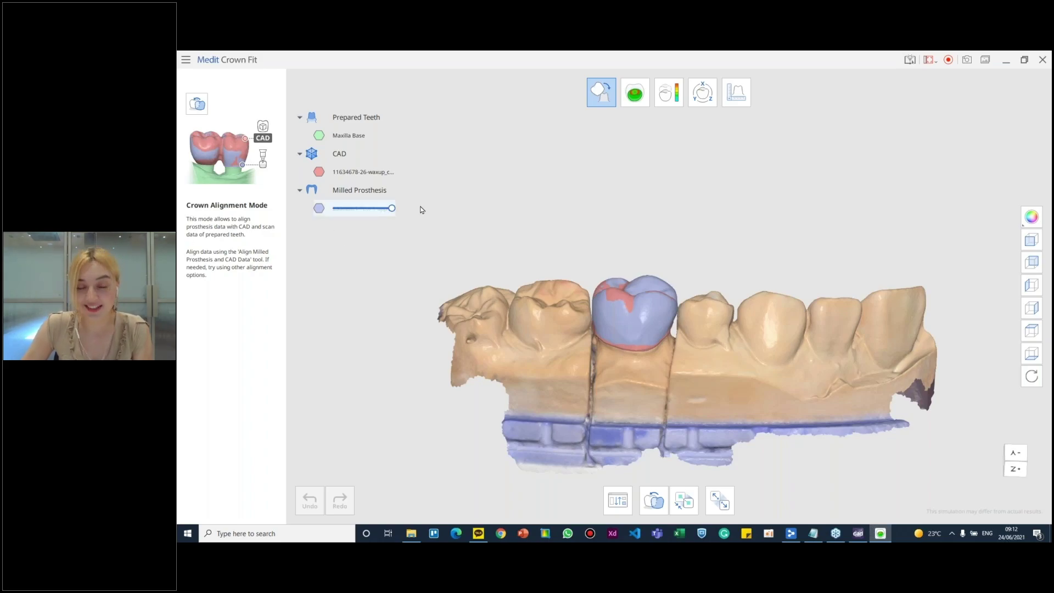
{"action": "mouse_move", "coordinate": [646, 395]}
{"action": "right_mouse_down"}
{"action": "mouse_move", "coordinate": [647, 439]}
{"action": "mouse_move", "coordinate": [647, 386]}
{"action": "right_mouse_up"}
{"action": "right_click_drag", "start_coordinate": [634, 236], "coordinate": [625, 269]}
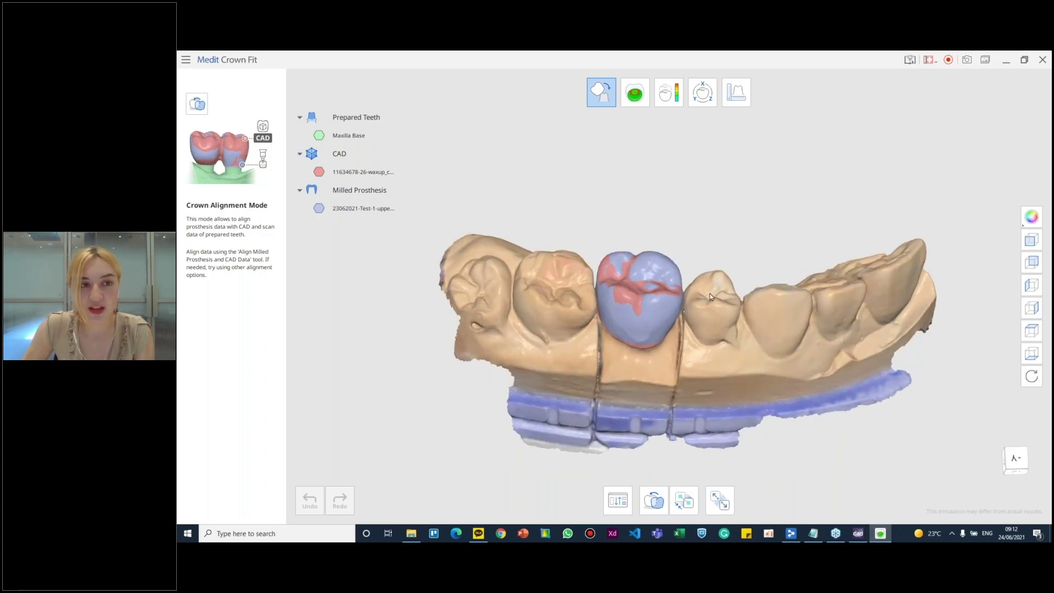
{"action": "right_click_drag", "start_coordinate": [639, 388], "coordinate": [650, 292]}
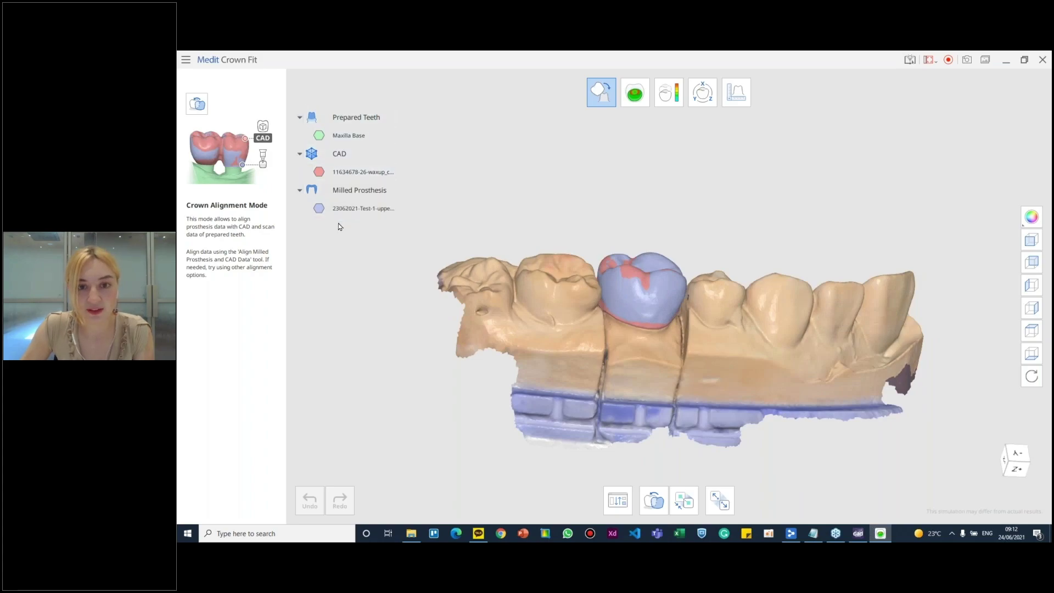
{"action": "right_click_drag", "start_coordinate": [632, 283], "coordinate": [537, 246]}
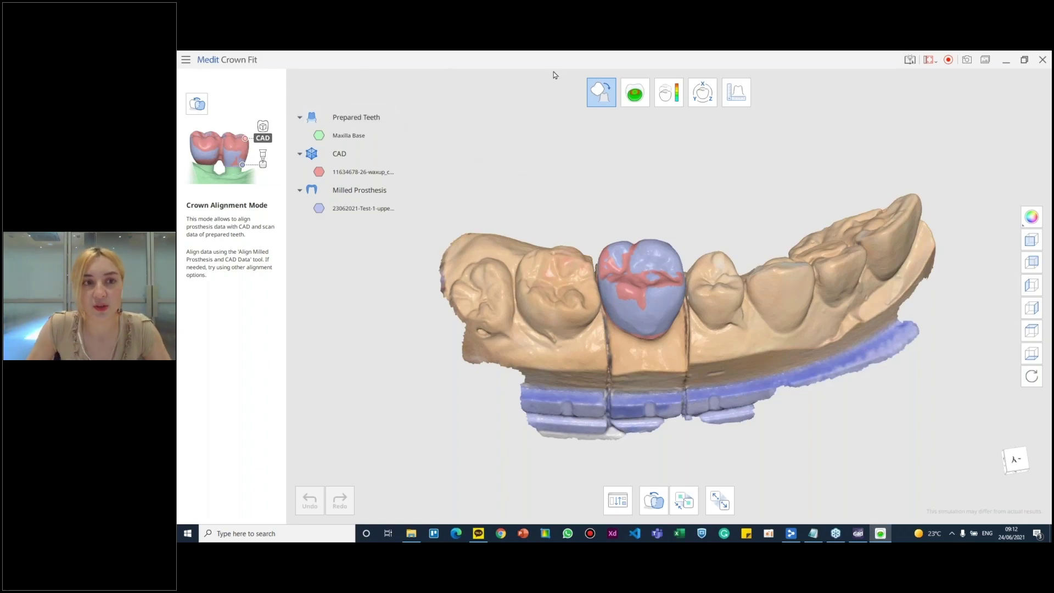
Run Crown Fitting Test Mode and bring the deviation map on the milled crown's inner surface into close view
{"action": "left_click", "coordinate": [636, 93]}
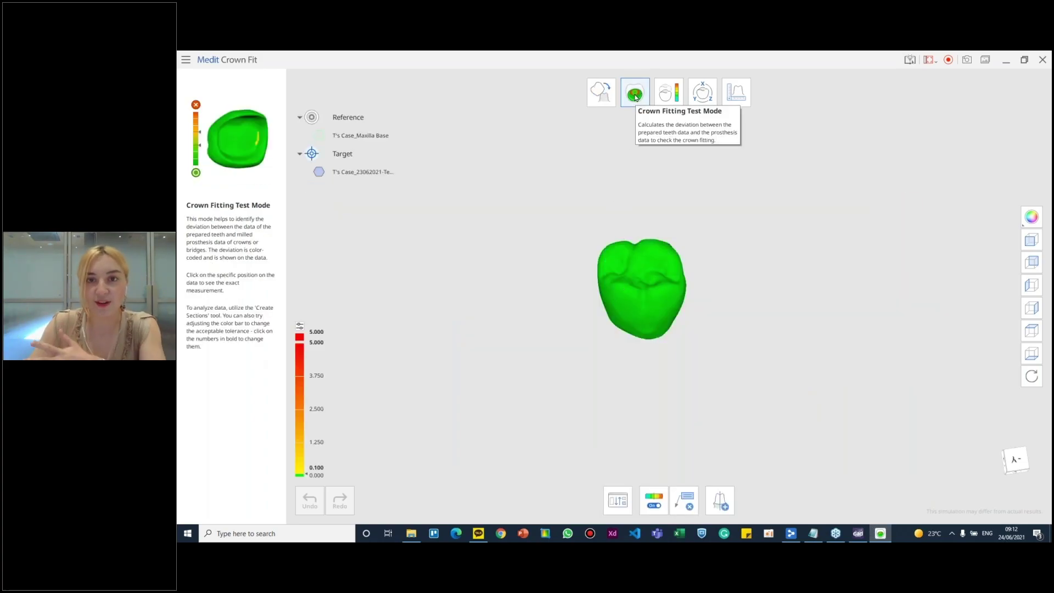
{"action": "right_click_drag", "start_coordinate": [644, 321], "coordinate": [686, 318]}
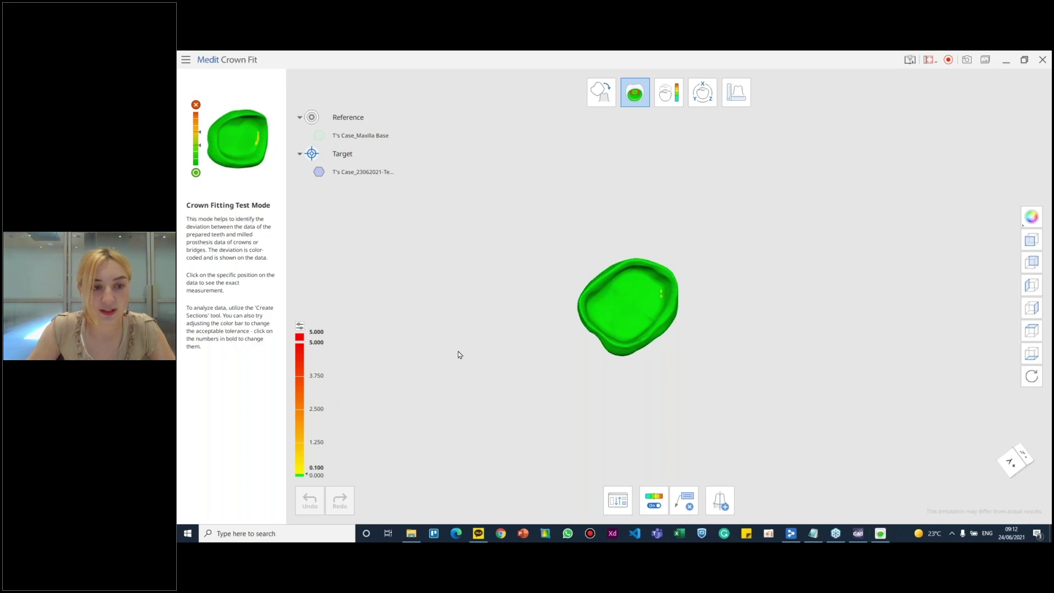
{"action": "scroll", "coordinate": [654, 315], "scroll_direction": "up", "scroll_amount": 2}
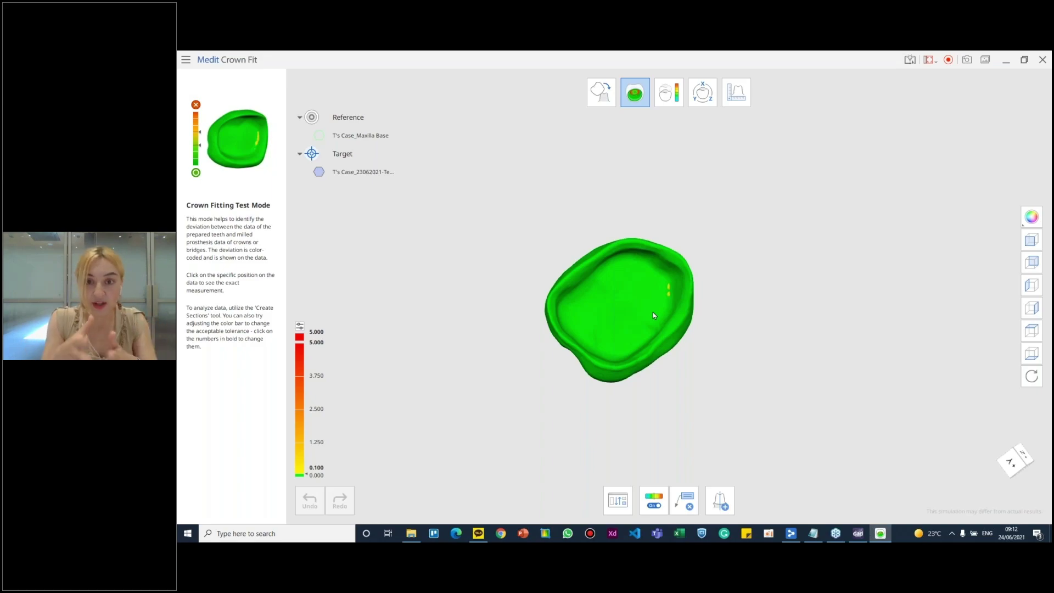
Place four deviation measurements on the crown's inner wall: two on the yellow spots and two on the surrounding green area
{"action": "left_click", "coordinate": [669, 291]}
{"action": "scroll", "coordinate": [671, 299], "scroll_direction": "up", "scroll_amount": 3}
{"action": "right_click_drag", "start_coordinate": [674, 308], "coordinate": [680, 307]}
{"action": "left_click", "coordinate": [668, 285]}
{"action": "left_click", "coordinate": [667, 271]}
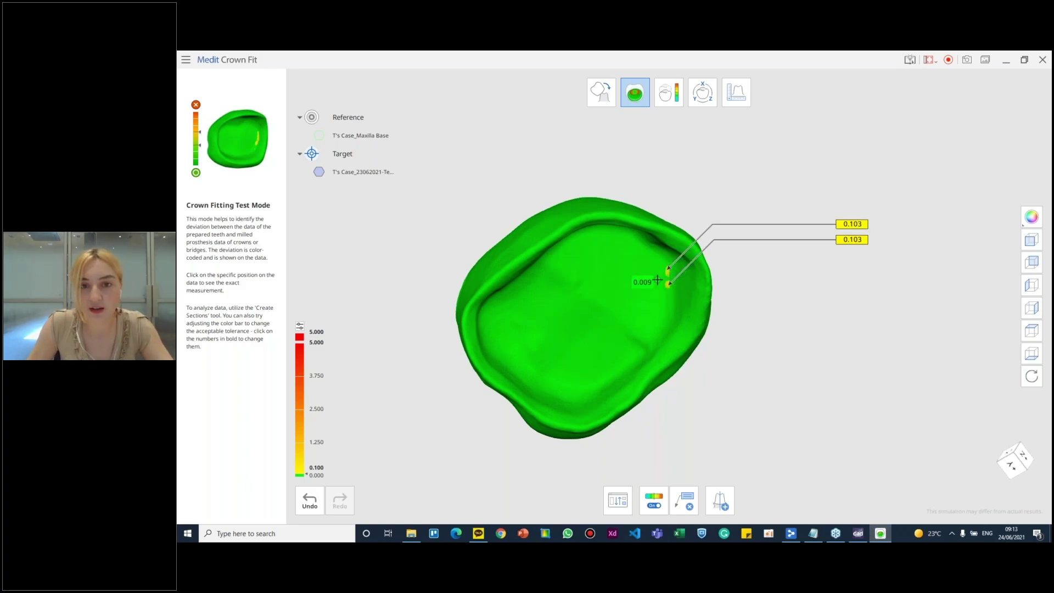
{"action": "left_click", "coordinate": [675, 285]}
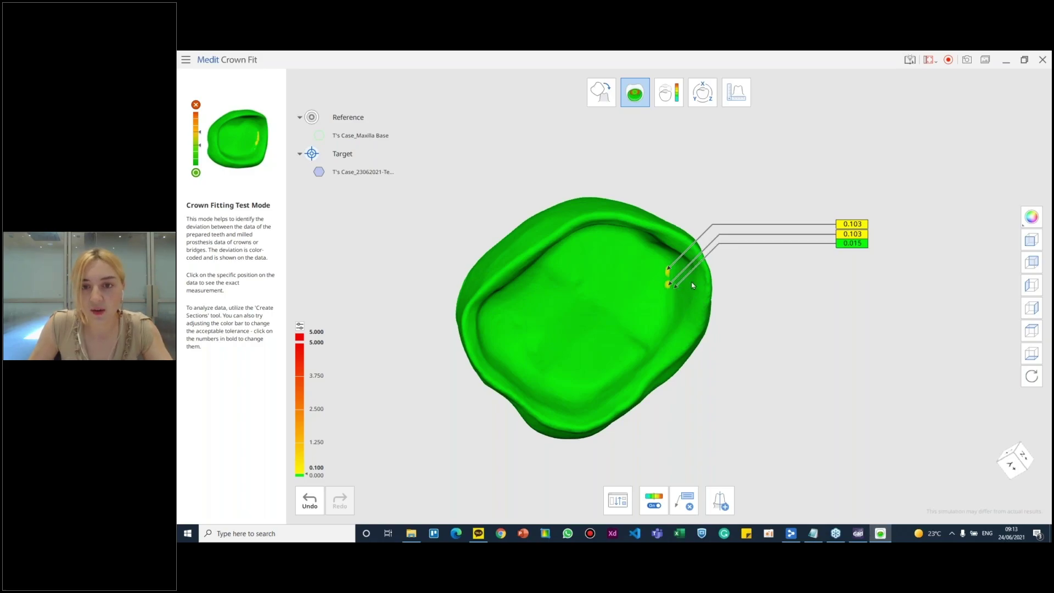
{"action": "left_click", "coordinate": [666, 253]}
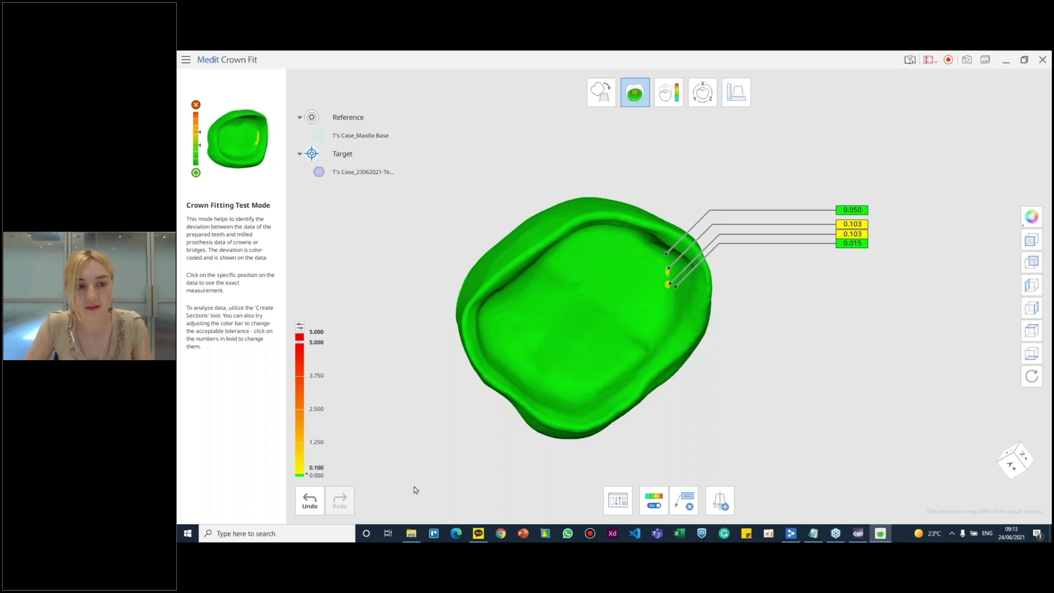
Delete all four deviation measurements from the milled crown's inner wall
{"action": "right_click_drag", "start_coordinate": [570, 386], "coordinate": [593, 409]}
{"action": "right_click_drag", "start_coordinate": [662, 308], "coordinate": [676, 254]}
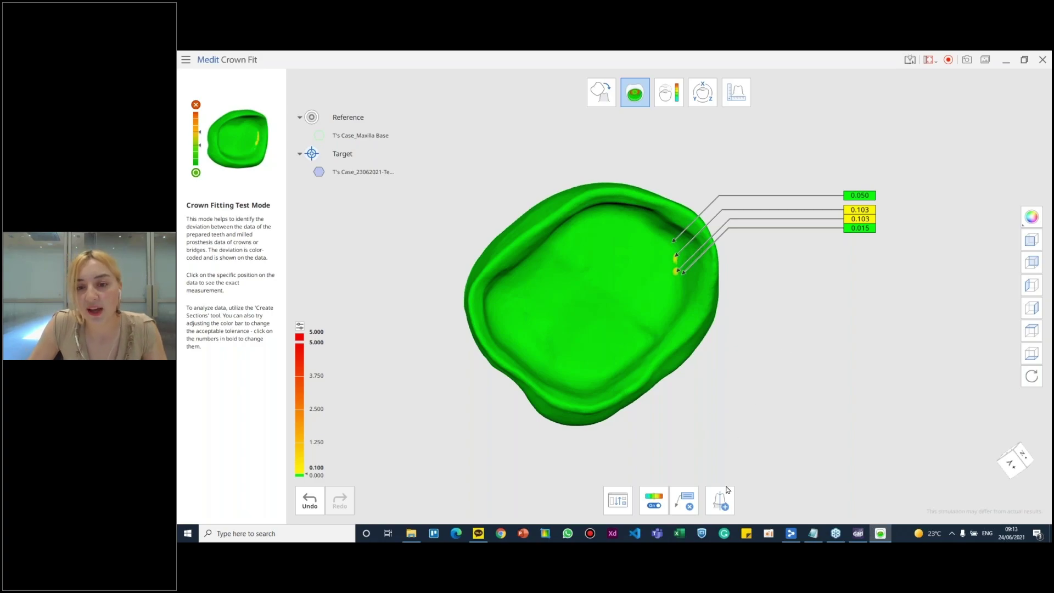
{"action": "left_click", "coordinate": [685, 501]}
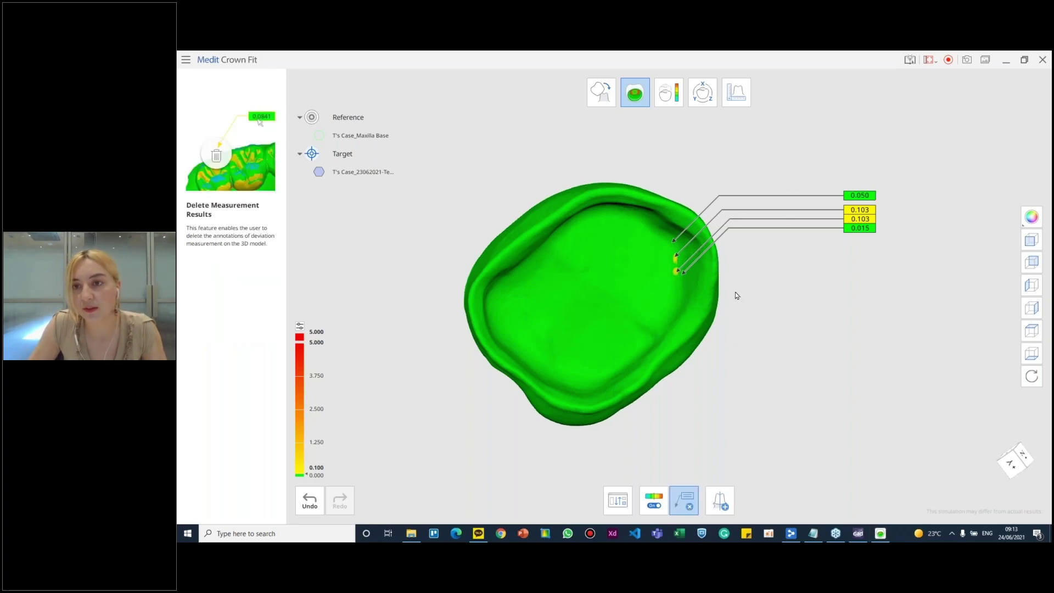
{"action": "left_click", "coordinate": [863, 227]}
{"action": "left_click", "coordinate": [863, 211]}
{"action": "left_click", "coordinate": [862, 196]}
{"action": "left_click", "coordinate": [860, 224]}
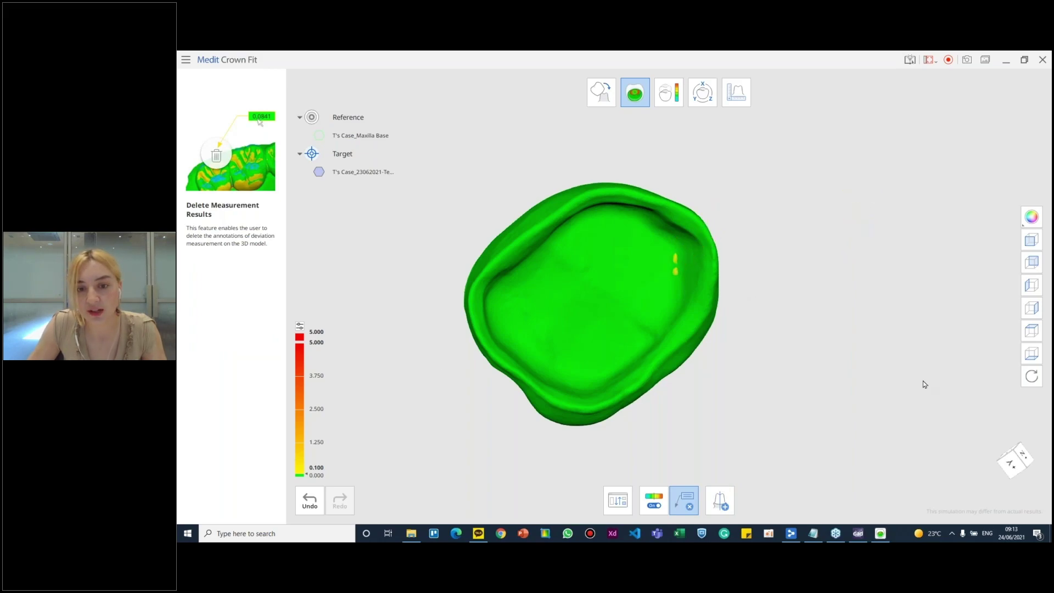
Create a section through the yellow spots on the crown's inner wall and inspect its lines from the crown's outer side
{"action": "left_click", "coordinate": [720, 500]}
{"action": "left_click", "coordinate": [795, 247]}
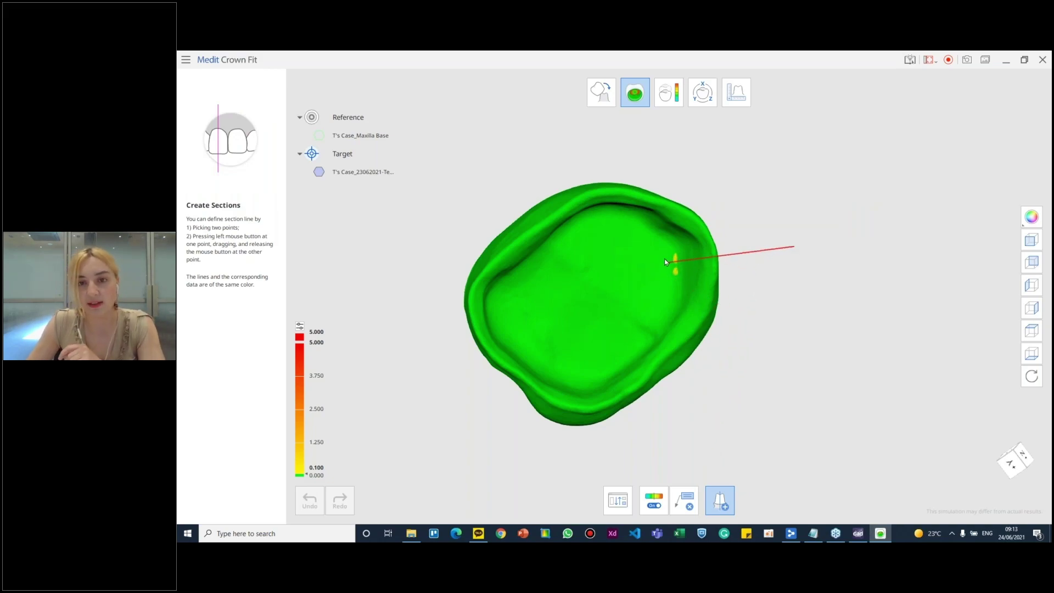
{"action": "left_click", "coordinate": [617, 267]}
{"action": "right_click_drag", "start_coordinate": [615, 268], "coordinate": [440, 241]}
{"action": "right_click_drag", "start_coordinate": [666, 282], "coordinate": [688, 299]}
{"action": "scroll", "coordinate": [688, 300], "scroll_direction": "up", "scroll_amount": 2}
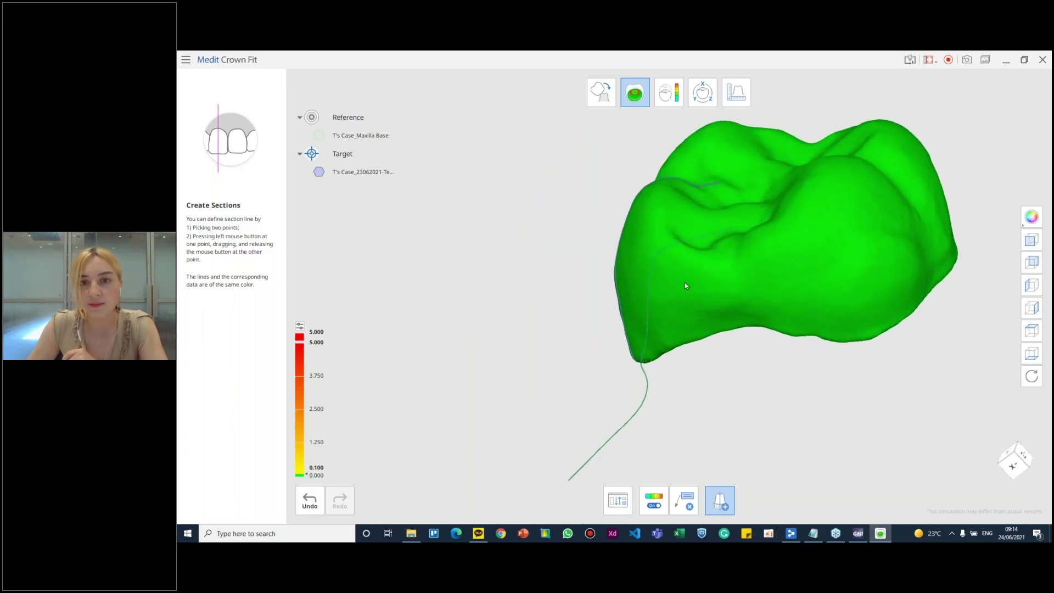
Measure a two-point distance at the curved upper part of the section line in Measurement Mode
{"action": "scroll", "coordinate": [684, 282], "scroll_direction": "up", "scroll_amount": 8}
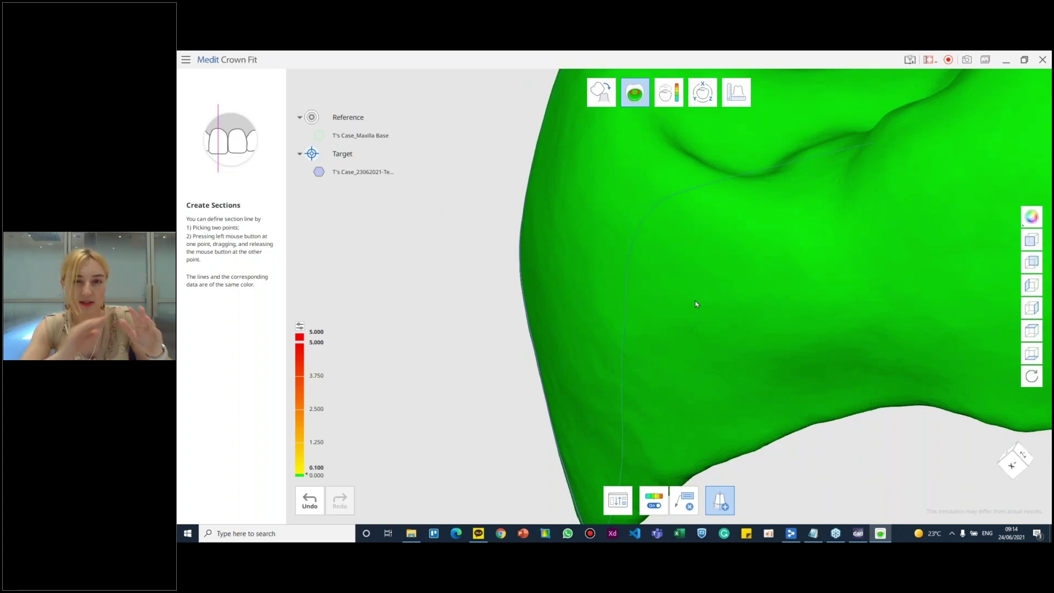
{"action": "scroll", "coordinate": [697, 305], "scroll_direction": "up", "scroll_amount": 4}
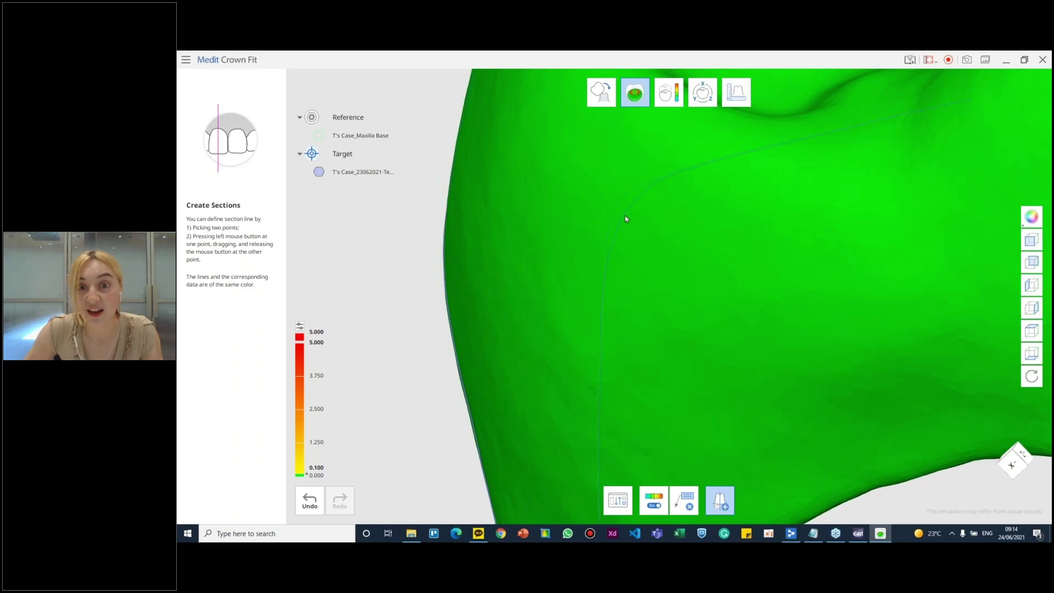
{"action": "scroll", "coordinate": [614, 209], "scroll_direction": "up", "scroll_amount": 3}
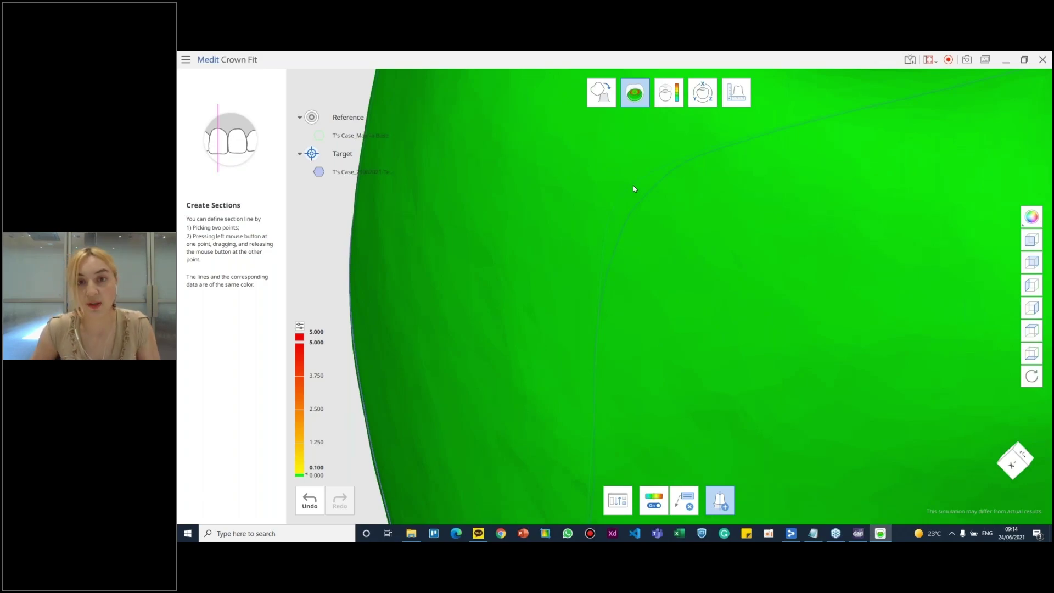
{"action": "scroll", "coordinate": [601, 225], "scroll_direction": "up", "scroll_amount": 3}
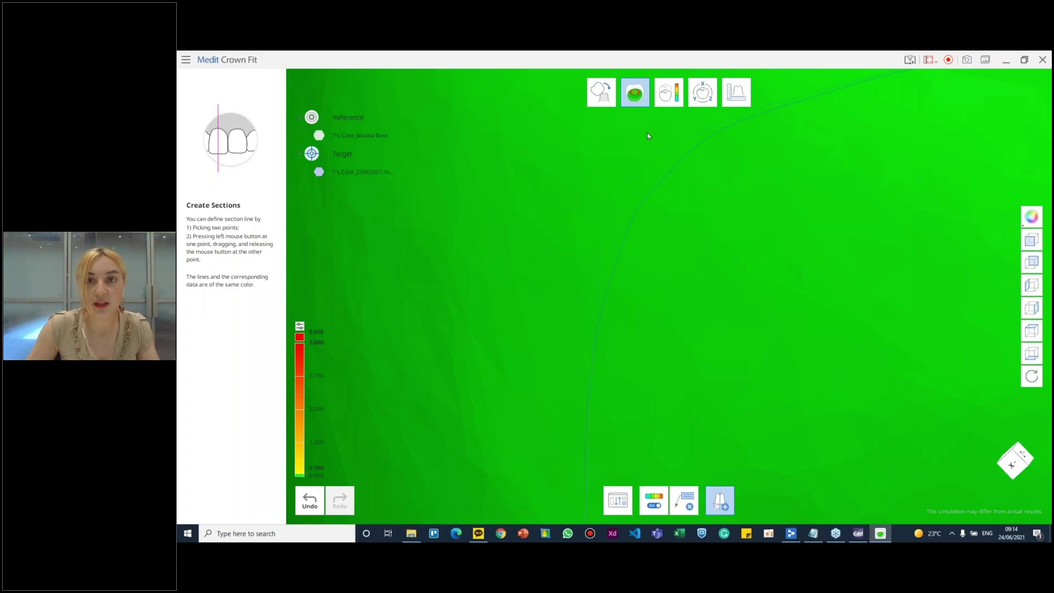
{"action": "left_click", "coordinate": [738, 95]}
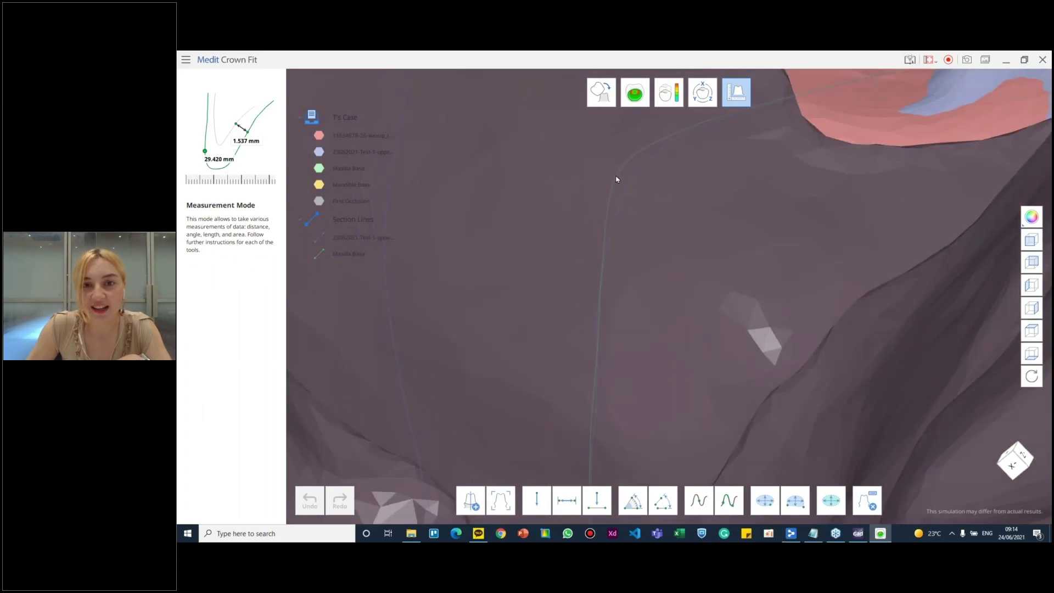
{"action": "left_click", "coordinate": [567, 500]}
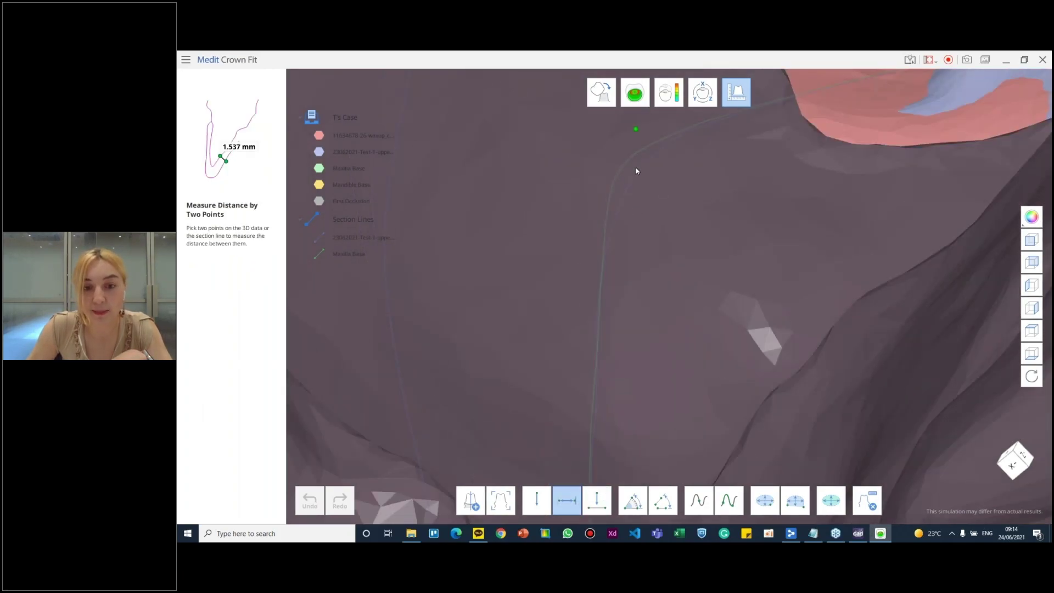
{"action": "left_click", "coordinate": [619, 168]}
{"action": "left_click", "coordinate": [632, 184]}
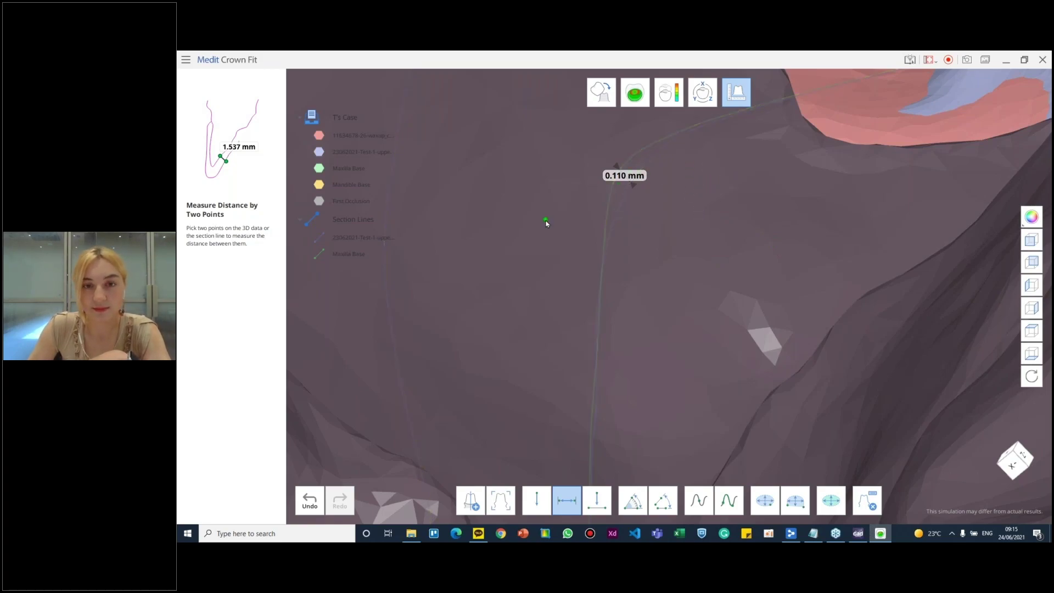
Revisit Crown Fitting Test Mode, and examine the CAD-to-milled crown deviation from several sides in Deviation Display Mode
{"action": "left_click", "coordinate": [727, 86]}
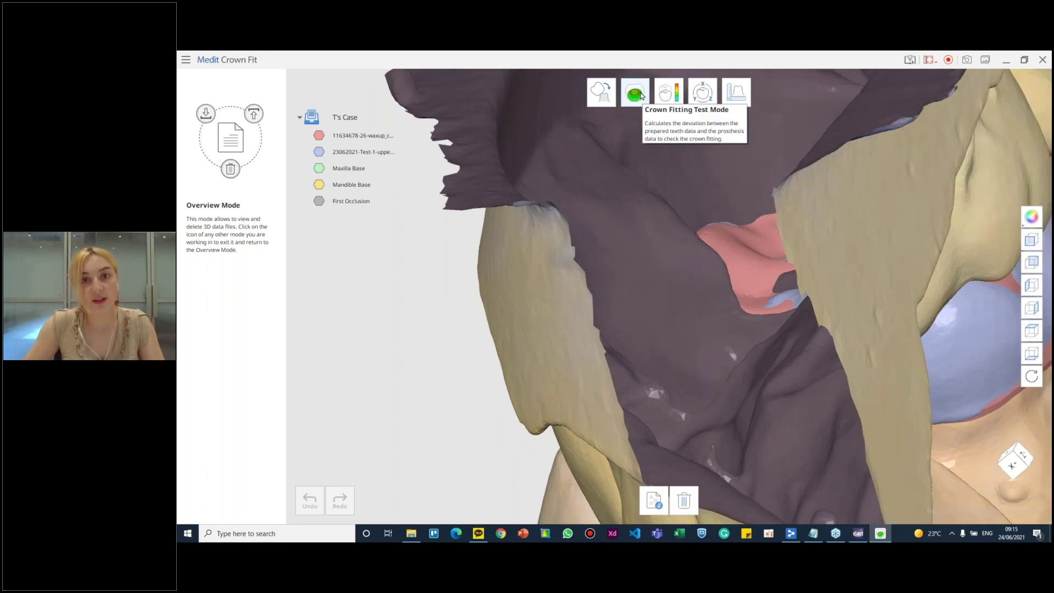
{"action": "left_click", "coordinate": [635, 93]}
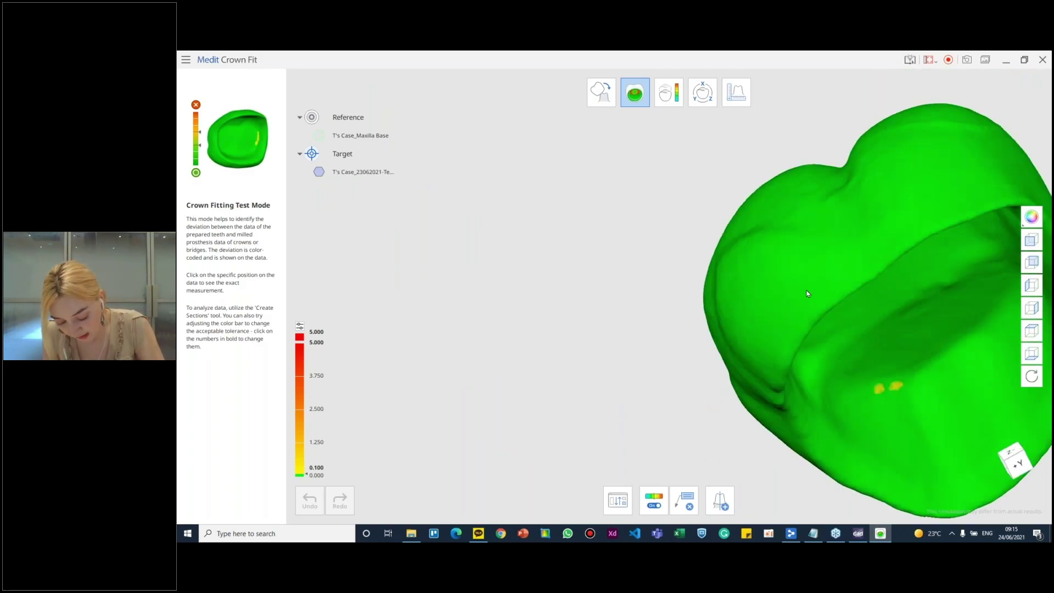
{"action": "left_click", "coordinate": [669, 92]}
{"action": "right_click_drag", "start_coordinate": [858, 304], "coordinate": [636, 288]}
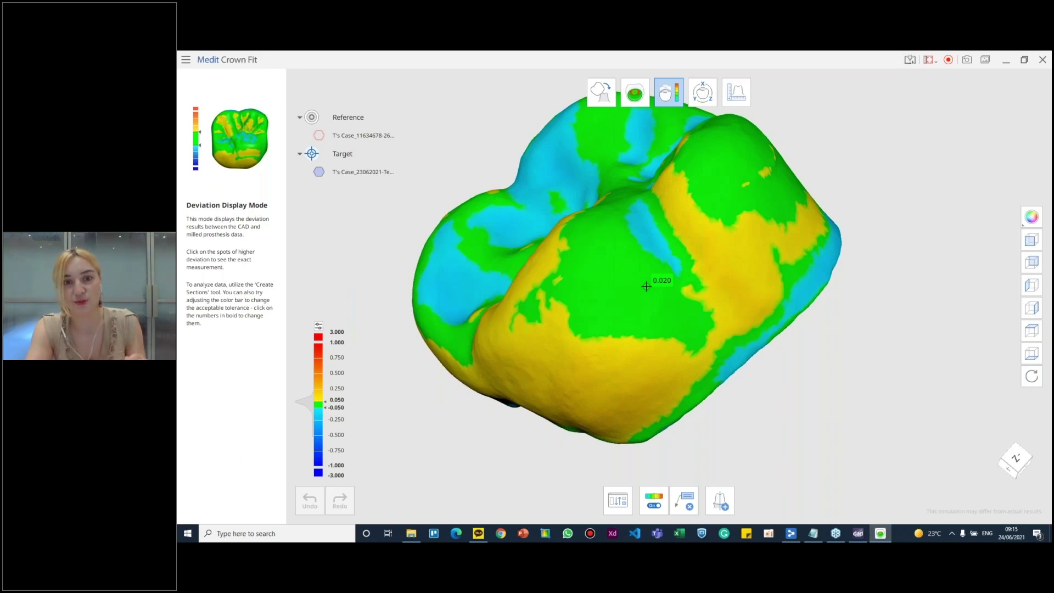
{"action": "right_click_drag", "start_coordinate": [637, 304], "coordinate": [754, 307]}
{"action": "scroll", "coordinate": [618, 309], "scroll_direction": "down", "scroll_amount": 2}
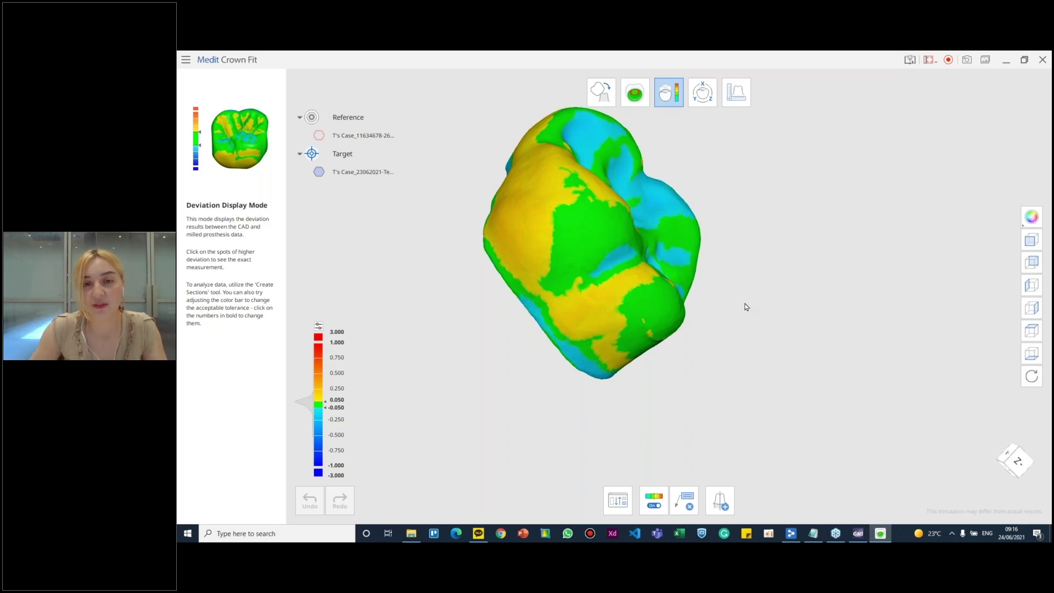
{"action": "right_click_drag", "start_coordinate": [631, 278], "coordinate": [615, 248]}
{"action": "left_click", "coordinate": [570, 276]}
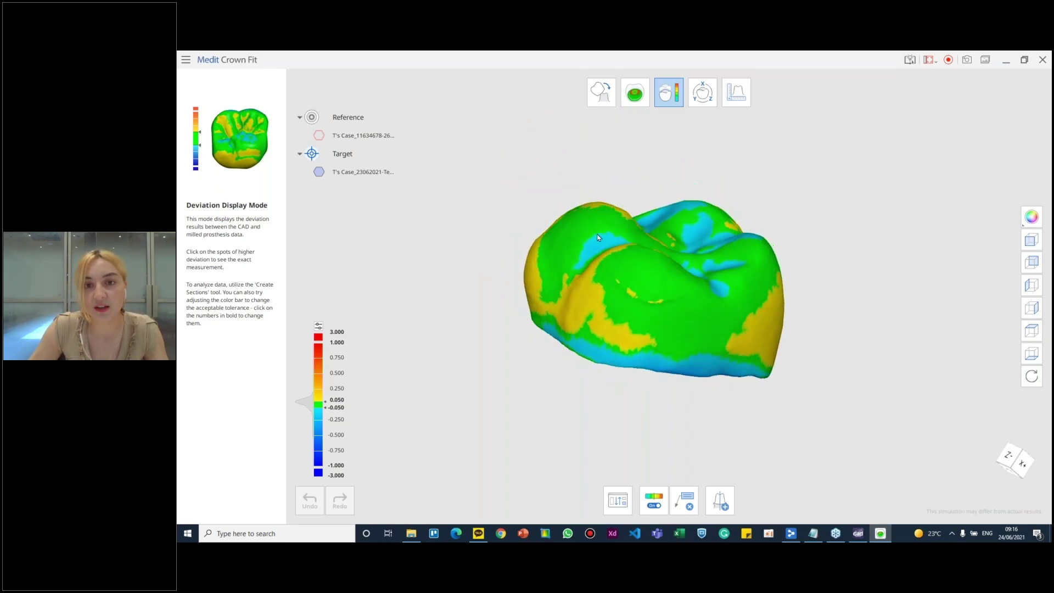
{"action": "right_click_drag", "start_coordinate": [599, 292], "coordinate": [623, 322]}
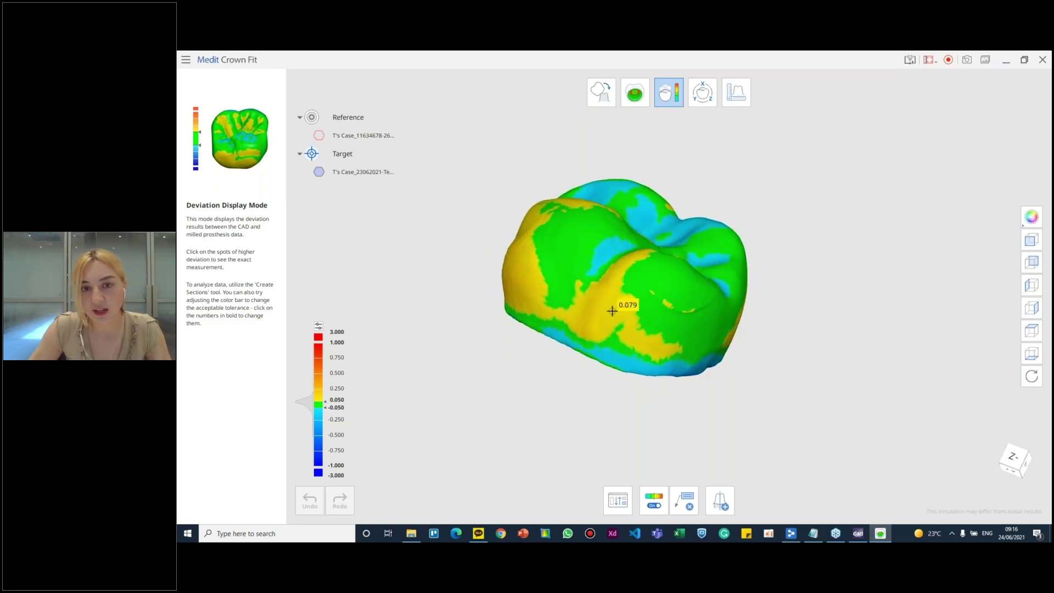
Place seven deviation measurements on the crown's outer surface: two on yellow, three on blue and two on green areas
{"action": "left_click", "coordinate": [610, 313]}
{"action": "right_click_drag", "start_coordinate": [669, 294], "coordinate": [637, 198]}
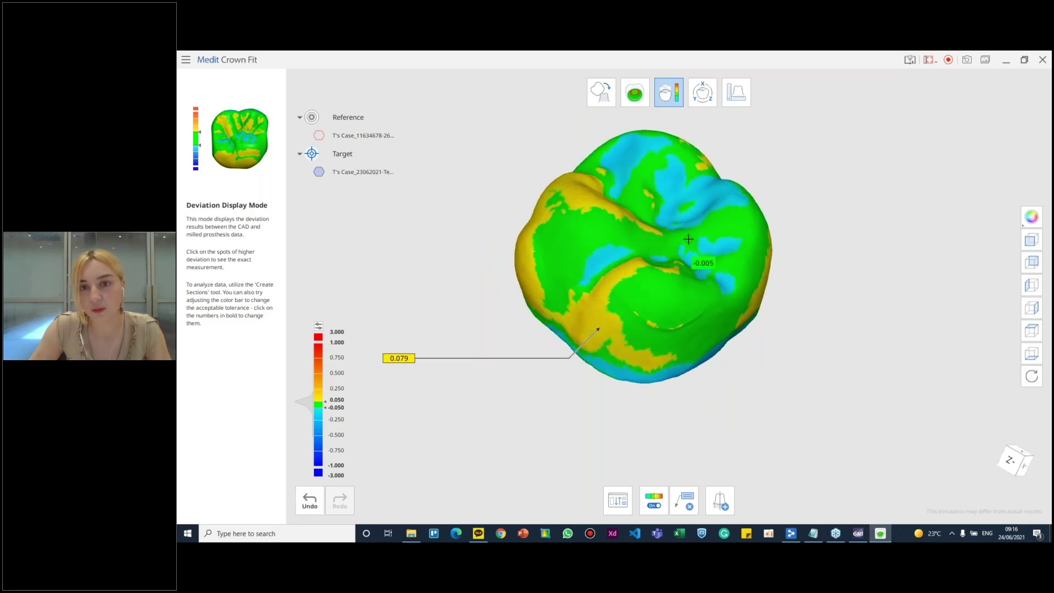
{"action": "left_click", "coordinate": [676, 203]}
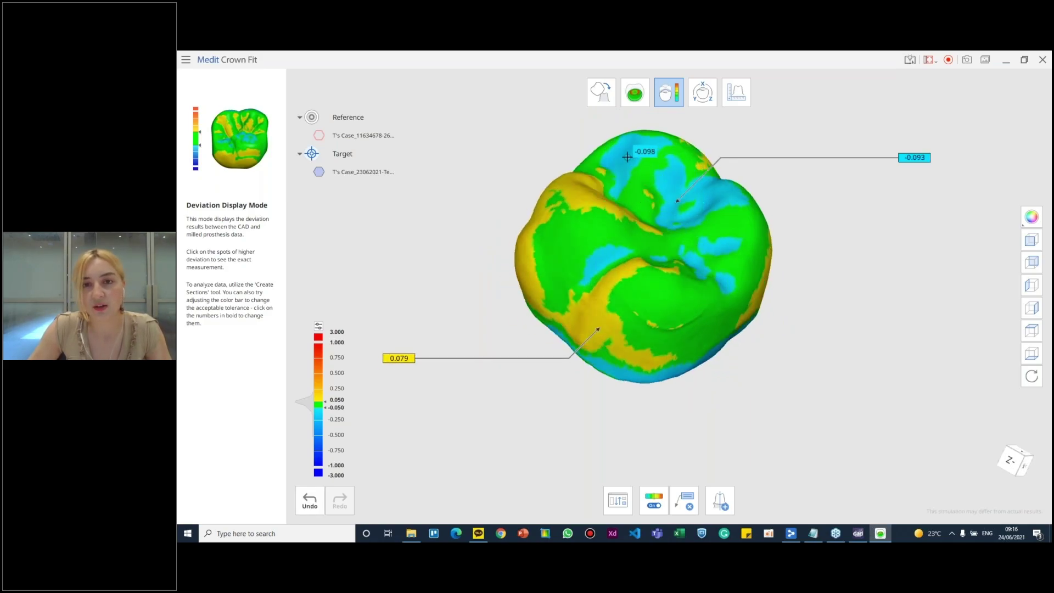
{"action": "left_click", "coordinate": [626, 155]}
{"action": "left_click", "coordinate": [734, 245]}
{"action": "left_click", "coordinate": [745, 269]}
{"action": "left_click", "coordinate": [685, 319]}
{"action": "left_click", "coordinate": [603, 319]}
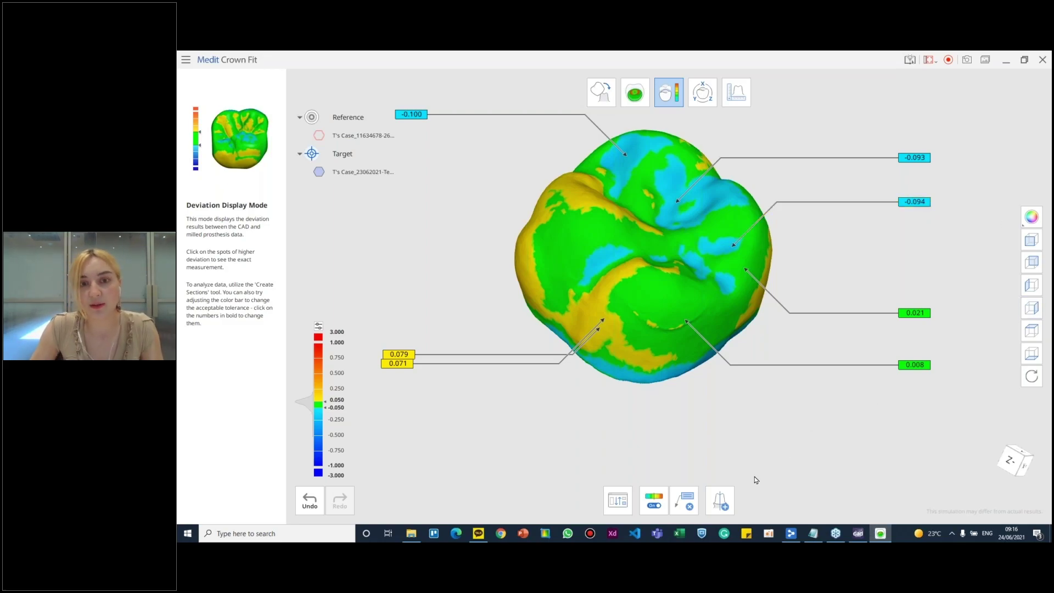
Create a straight section across the crown's deviation map, running over the chewing surface from one edge to the other
{"action": "right_click_drag", "start_coordinate": [659, 341], "coordinate": [493, 280]}
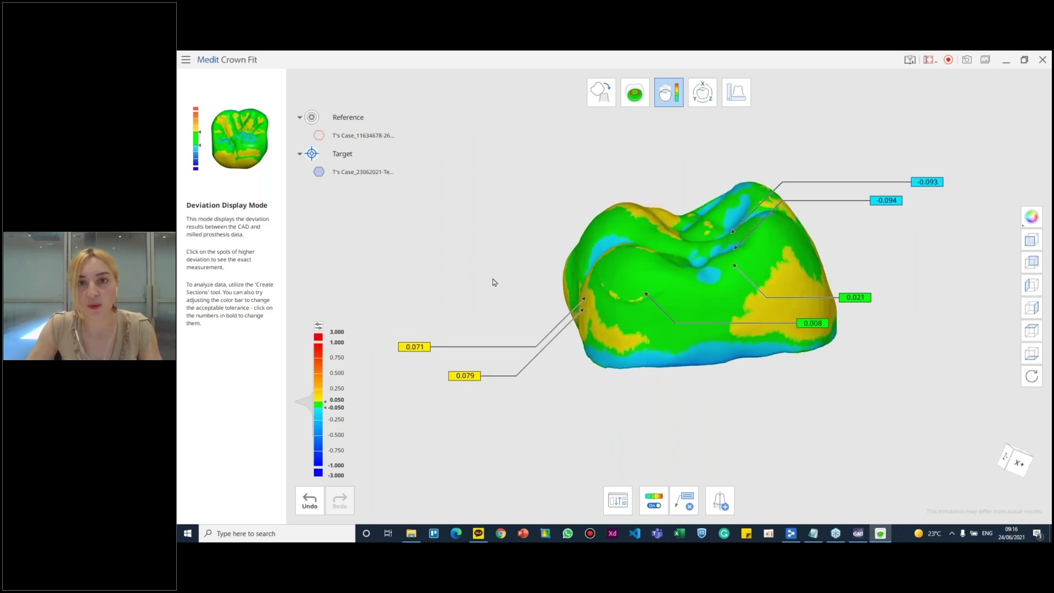
{"action": "left_click", "coordinate": [720, 500]}
{"action": "right_click_drag", "start_coordinate": [598, 309], "coordinate": [525, 215]}
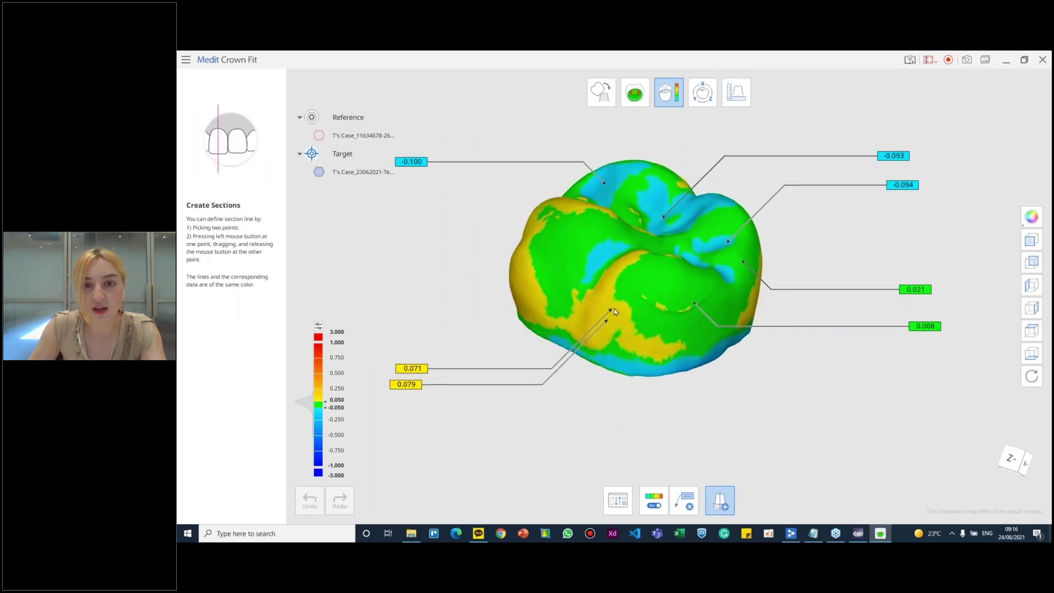
{"action": "right_click_drag", "start_coordinate": [614, 308], "coordinate": [705, 175]}
{"action": "left_click_drag", "start_coordinate": [645, 161], "coordinate": [636, 442]}
Examine the spacing between the CAD and milled crown section lines up close along the blue area by the cusp
{"action": "right_click_drag", "start_coordinate": [745, 242], "coordinate": [650, 220]}
{"action": "scroll", "coordinate": [649, 219], "scroll_direction": "up", "scroll_amount": 10}
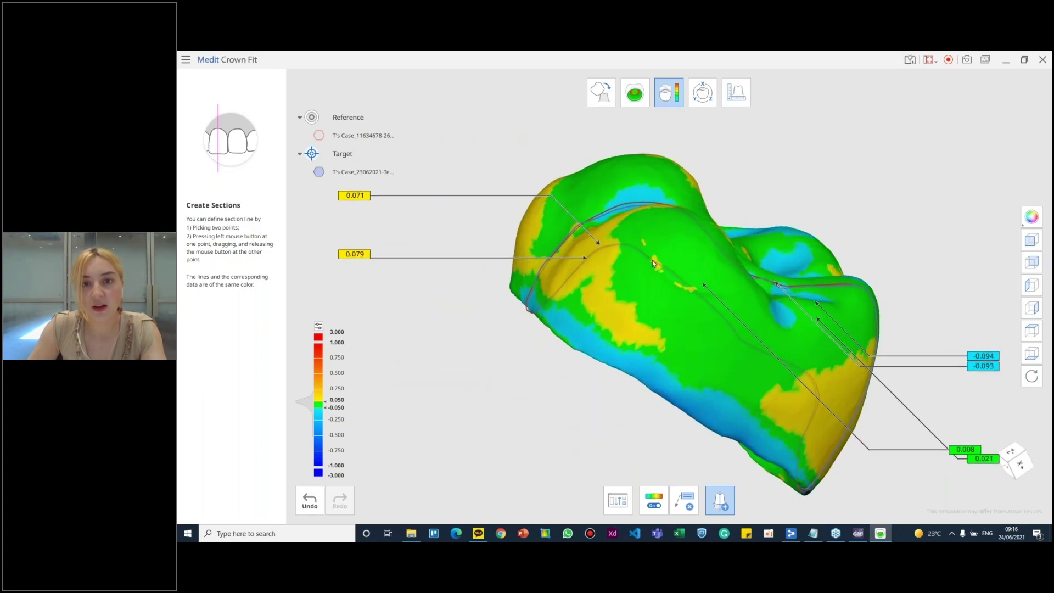
{"action": "scroll", "coordinate": [639, 276], "scroll_direction": "up", "scroll_amount": 5}
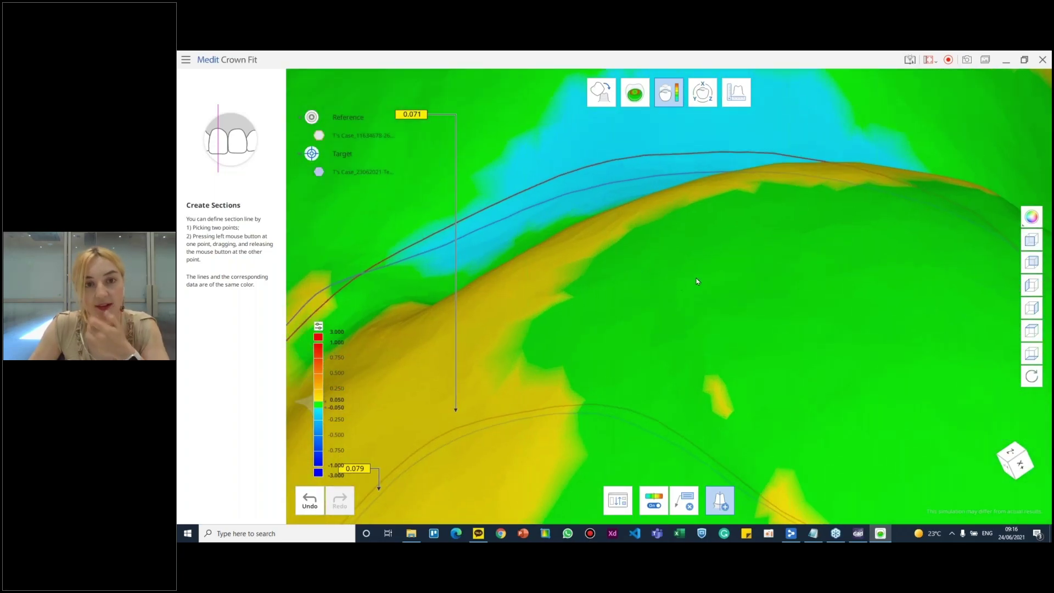
{"action": "right_click_drag", "start_coordinate": [695, 276], "coordinate": [691, 184]}
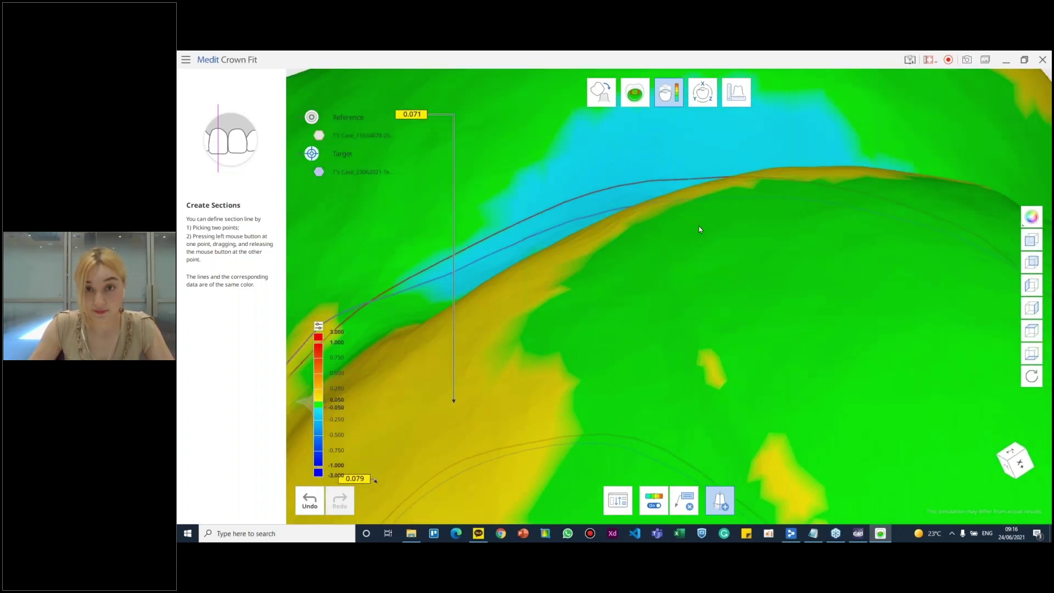
{"action": "scroll", "coordinate": [739, 252], "scroll_direction": "up", "scroll_amount": 4}
{"action": "scroll", "coordinate": [723, 226], "scroll_direction": "down", "scroll_amount": 4}
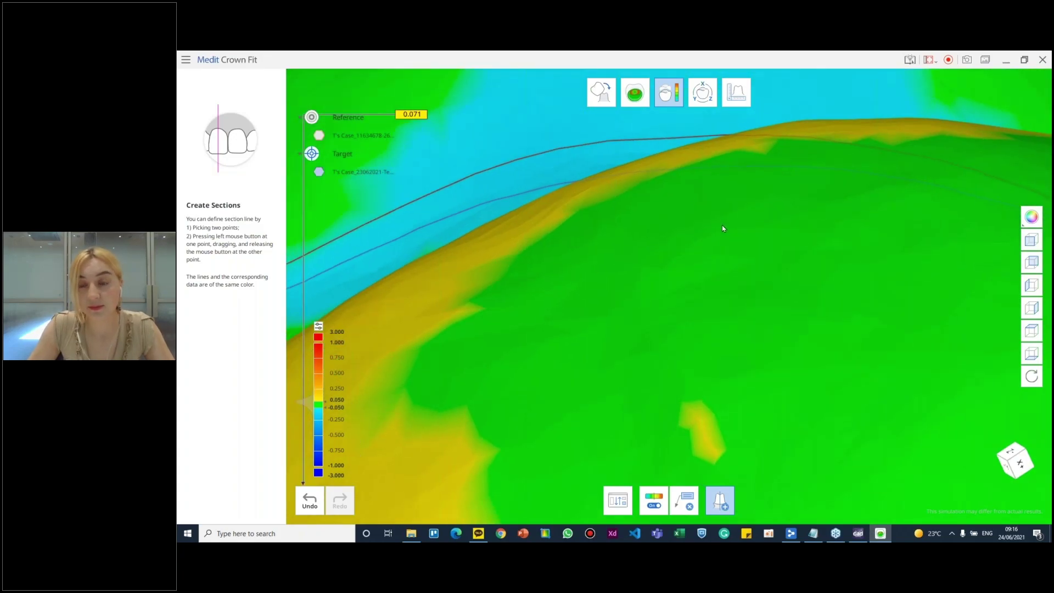
{"action": "right_click_drag", "start_coordinate": [748, 233], "coordinate": [664, 190]}
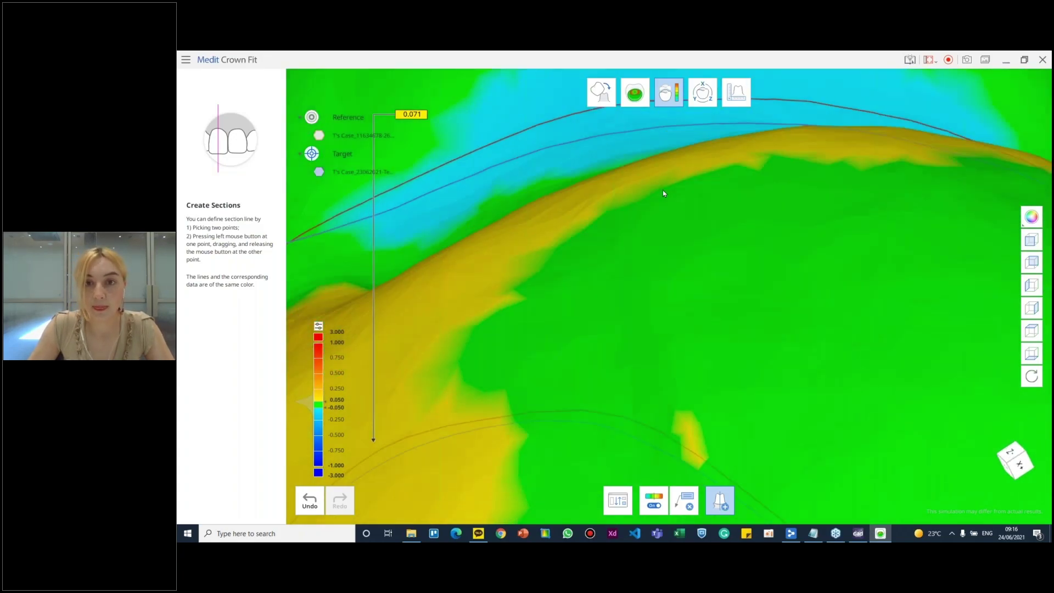
{"action": "middle_click_drag", "start_coordinate": [671, 203], "coordinate": [732, 287]}
{"action": "scroll", "coordinate": [720, 279], "scroll_direction": "up", "scroll_amount": 2}
{"action": "scroll", "coordinate": [719, 279], "scroll_direction": "up", "scroll_amount": 2}
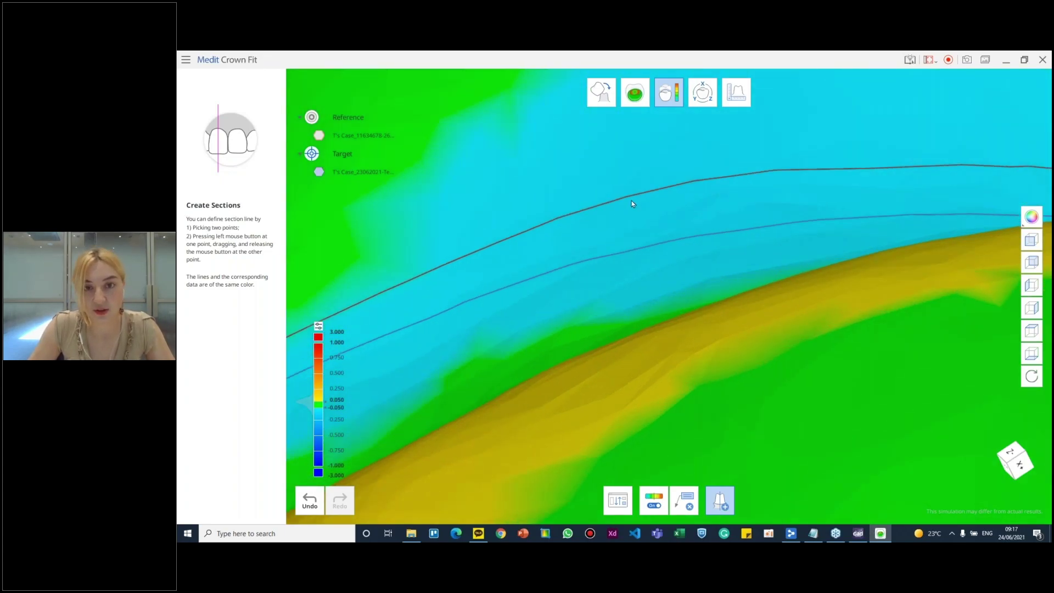
{"action": "scroll", "coordinate": [601, 251], "scroll_direction": "down", "scroll_amount": 3}
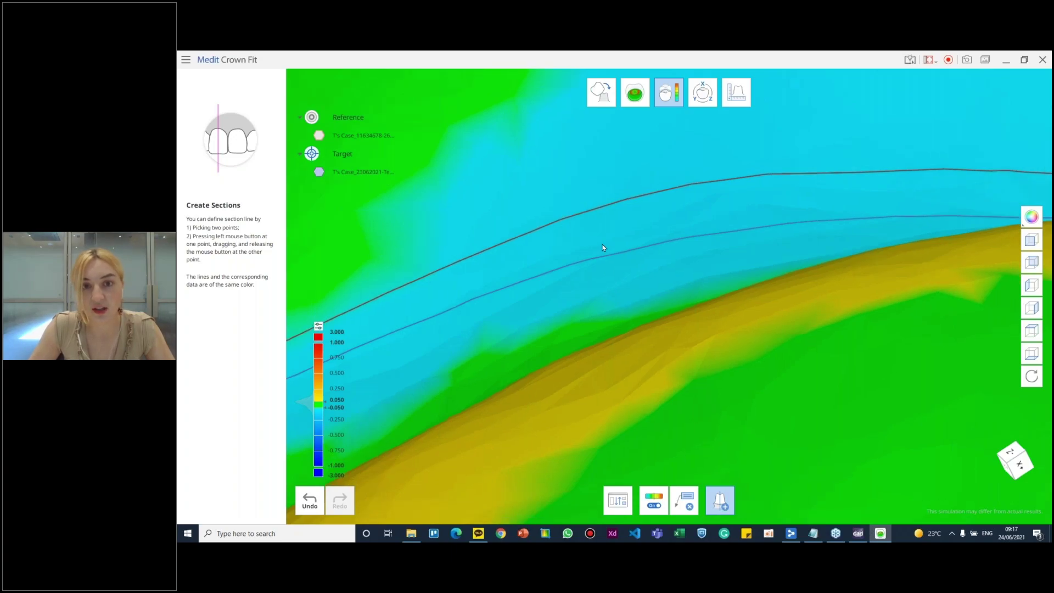
{"action": "scroll", "coordinate": [793, 262], "scroll_direction": "down", "scroll_amount": 3}
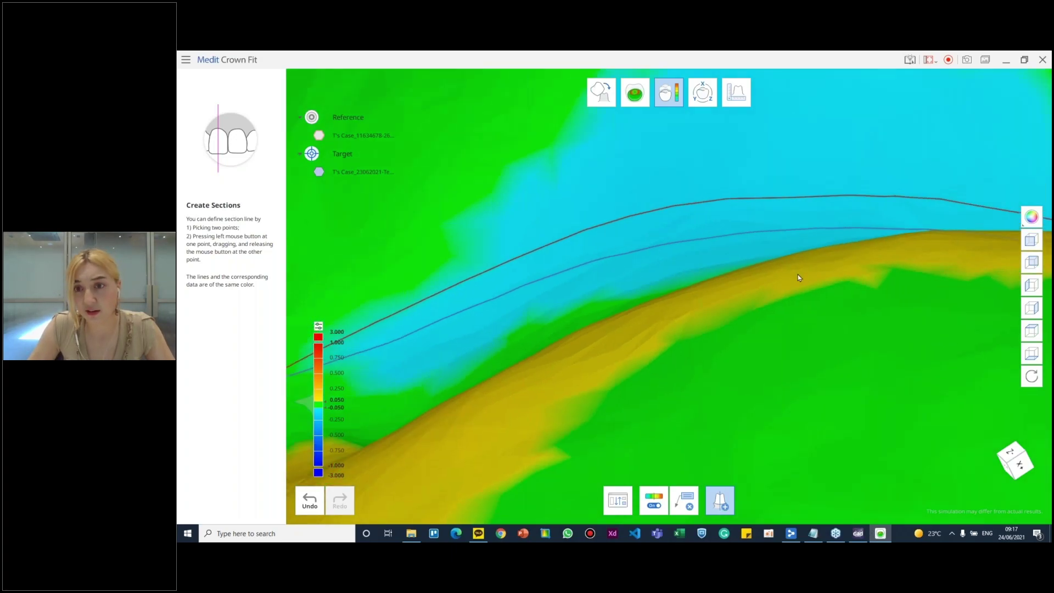
{"action": "scroll", "coordinate": [793, 268], "scroll_direction": "down", "scroll_amount": 5}
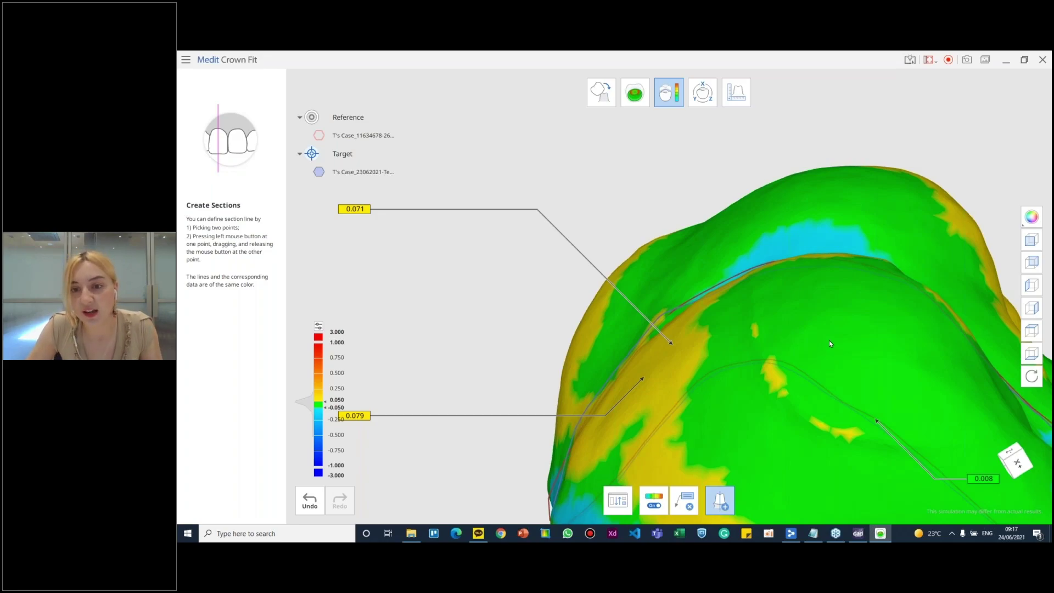
{"action": "middle_click_drag", "start_coordinate": [826, 338], "coordinate": [706, 285]}
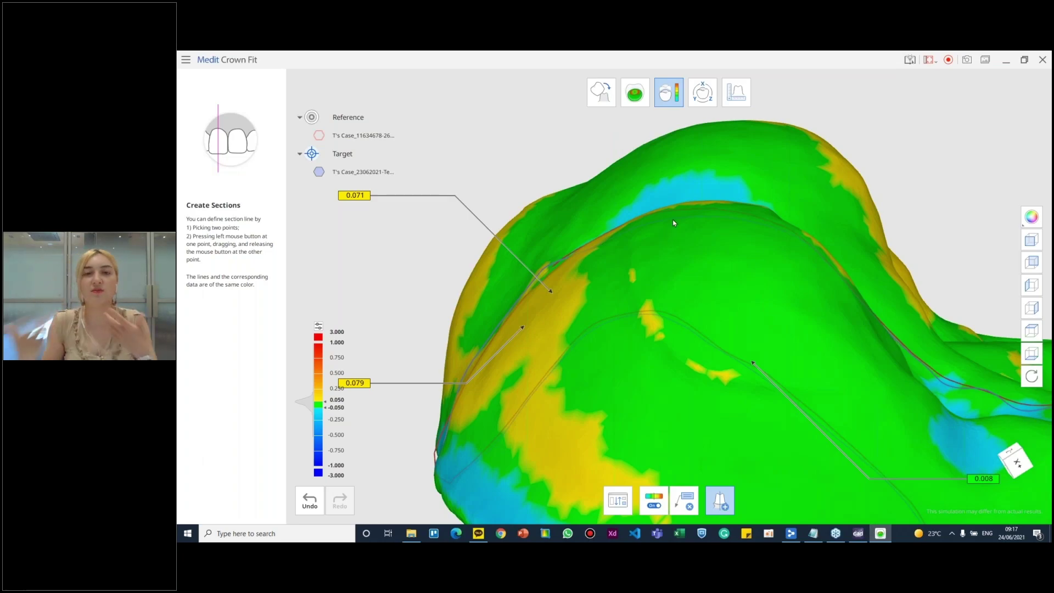
Measure the two-point distance between the CAD and milled crown section lines at two spots in Measurement Mode
{"action": "left_click", "coordinate": [737, 98]}
{"action": "scroll", "coordinate": [638, 322], "scroll_direction": "up", "scroll_amount": 5}
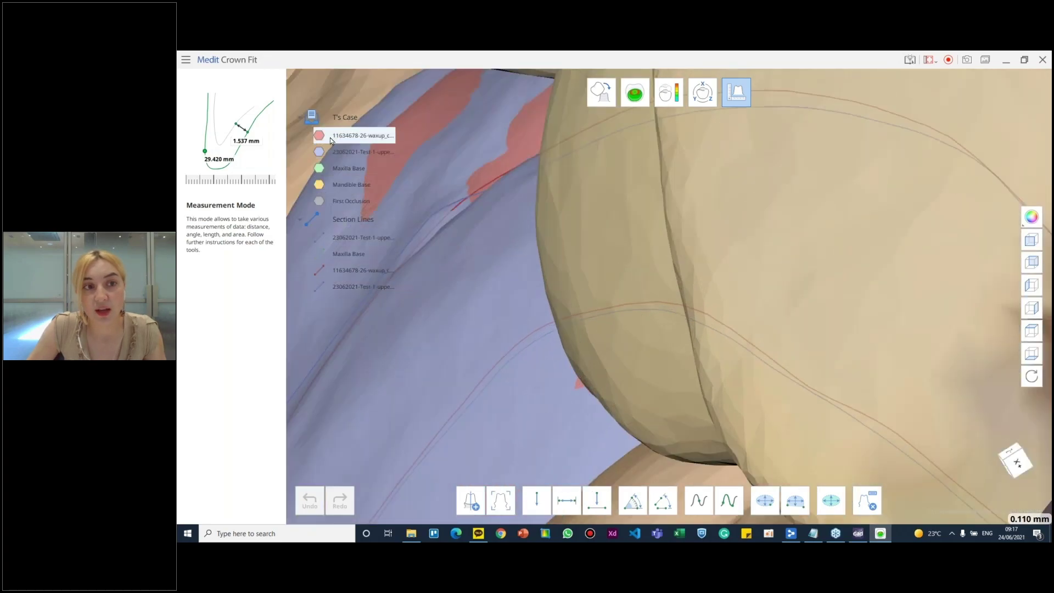
{"action": "left_click", "coordinate": [567, 499]}
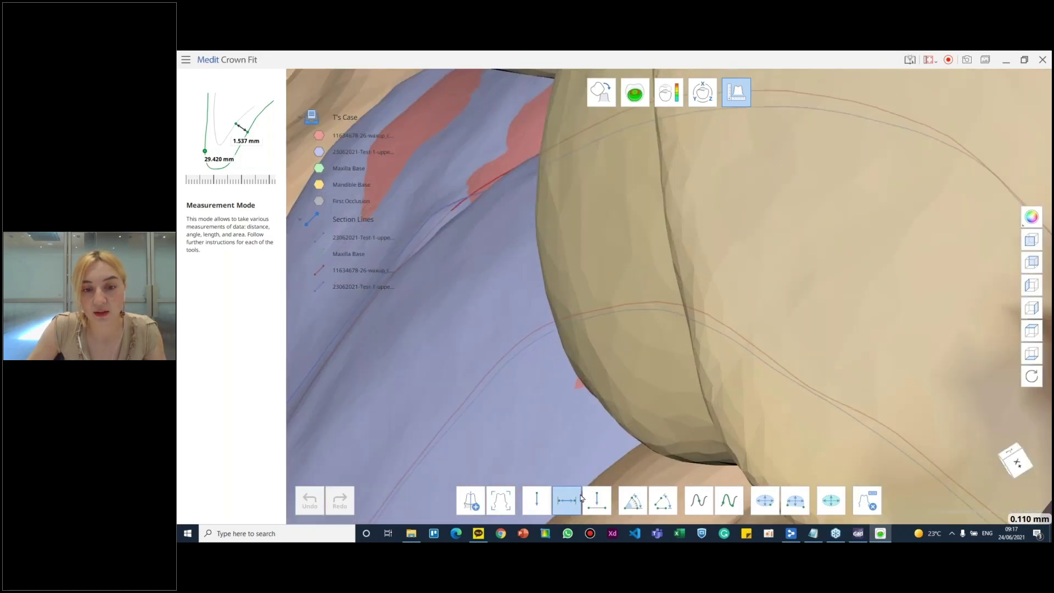
{"action": "left_click", "coordinate": [691, 314]}
{"action": "left_click", "coordinate": [699, 317]}
{"action": "right_click_drag", "start_coordinate": [778, 358], "coordinate": [853, 293]}
{"action": "left_click", "coordinate": [582, 177]}
{"action": "left_click", "coordinate": [591, 173]}
Measure the section-line gap once more where the crown meets the neighbouring tooth, and review all distance measurements on the whole crown
{"action": "scroll", "coordinate": [854, 293], "scroll_direction": "down", "scroll_amount": 5}
{"action": "right_click_drag", "start_coordinate": [937, 448], "coordinate": [711, 320]}
{"action": "scroll", "coordinate": [714, 318], "scroll_direction": "up", "scroll_amount": 10}
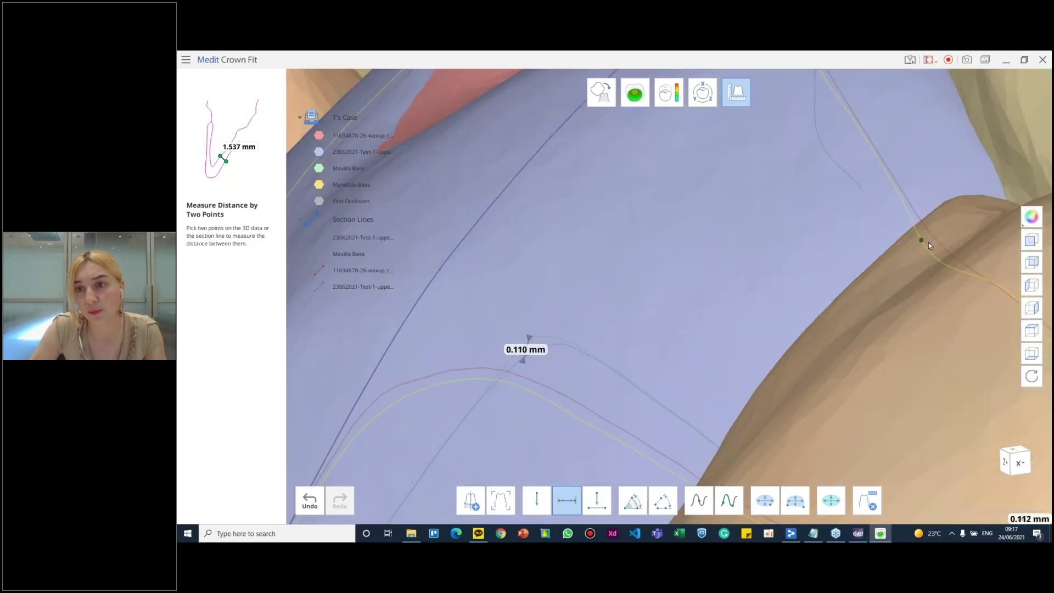
{"action": "left_click", "coordinate": [928, 252]}
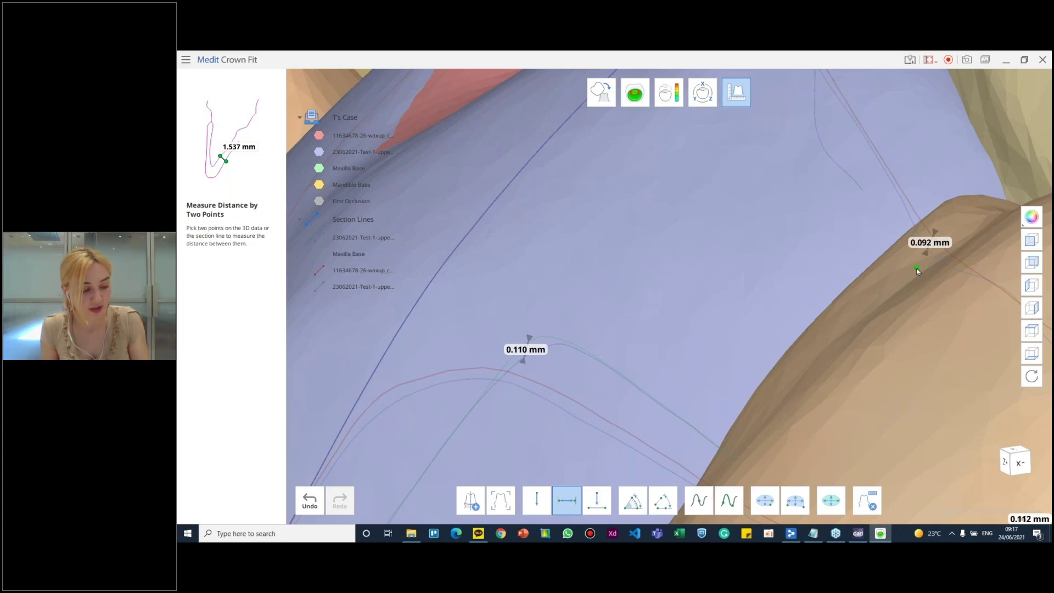
{"action": "scroll", "coordinate": [670, 191], "scroll_direction": "down", "scroll_amount": 8}
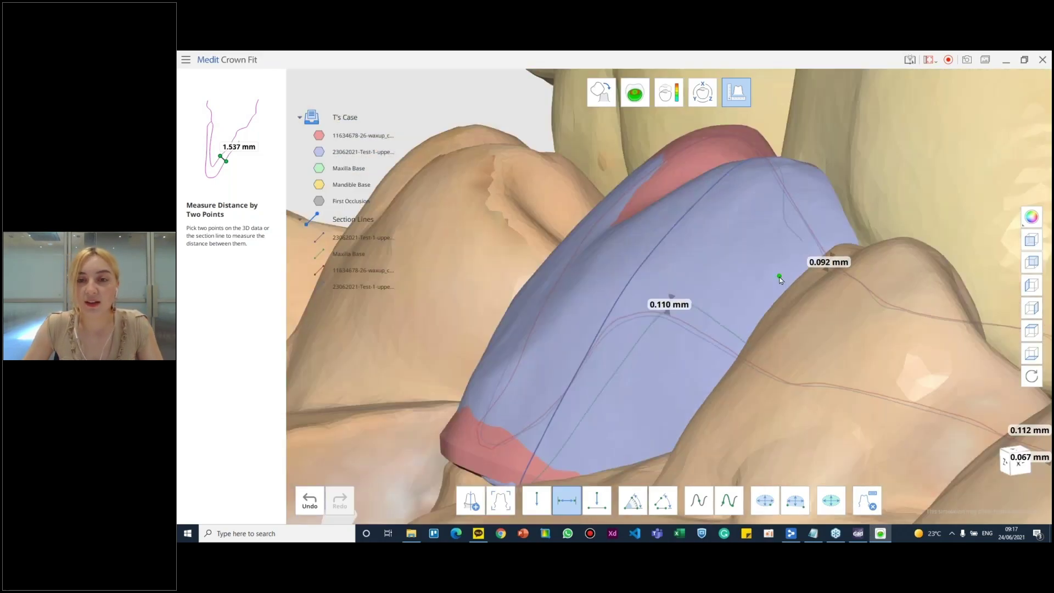
{"action": "scroll", "coordinate": [780, 279], "scroll_direction": "down", "scroll_amount": 5}
{"action": "right_click_drag", "start_coordinate": [780, 279], "coordinate": [581, 165]}
{"action": "scroll", "coordinate": [582, 132], "scroll_direction": "down", "scroll_amount": 4}
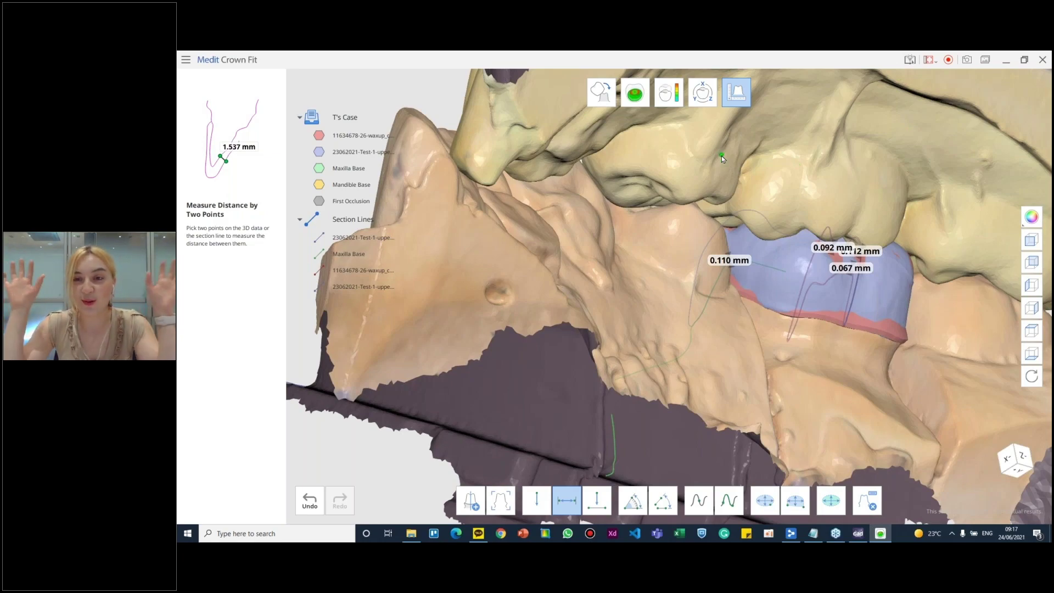
{"action": "left_click", "coordinate": [736, 92]}
{"action": "left_click", "coordinate": [707, 99]}
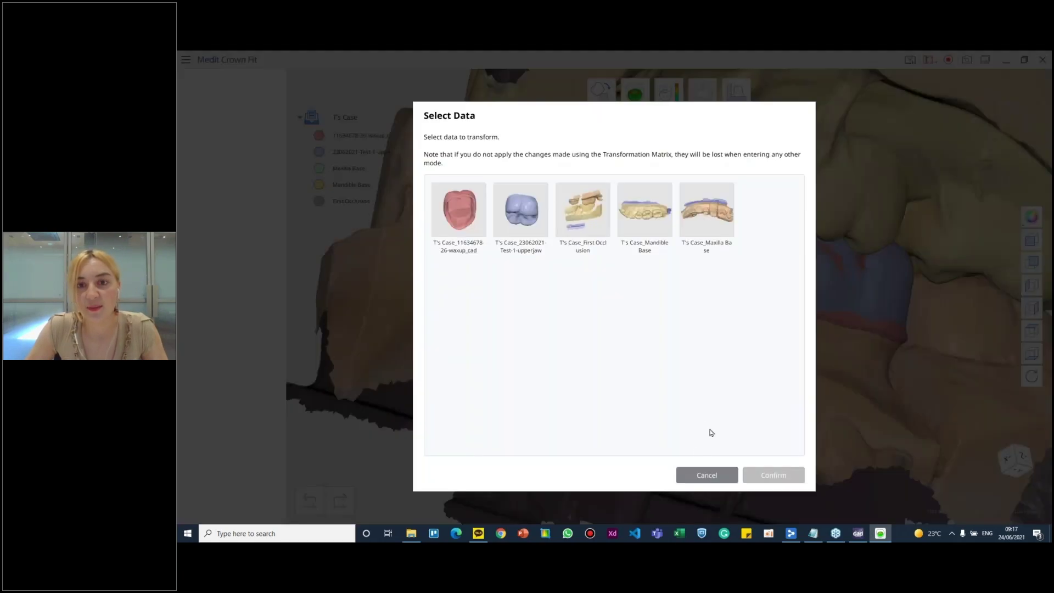
{"action": "left_click", "coordinate": [715, 482]}
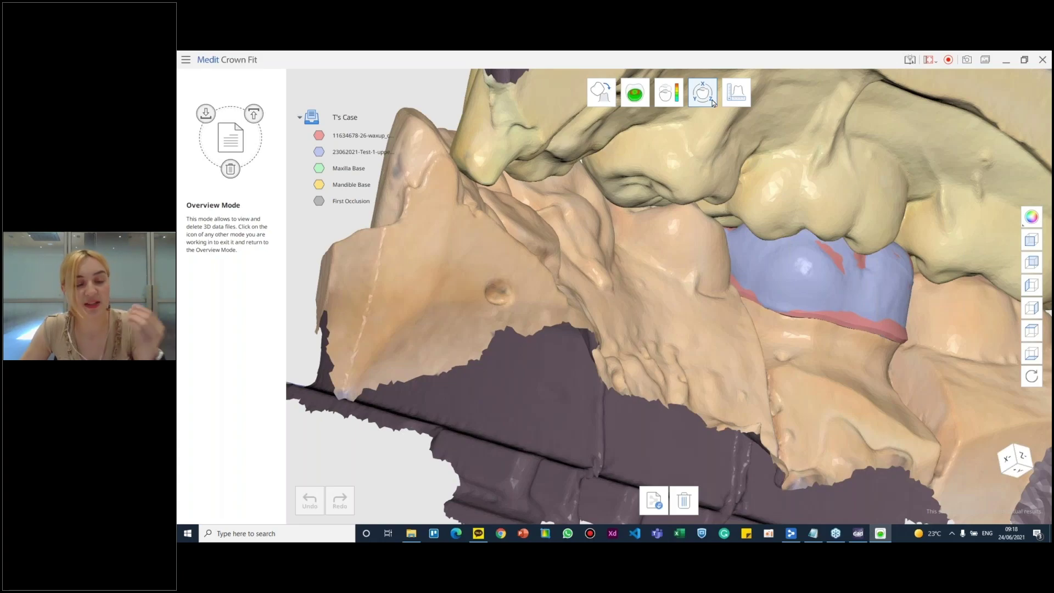
Load only the milled crown, 23062021-Test-1-upperjaw, as the data to transform, and turn it to its inner surface
{"action": "left_click", "coordinate": [709, 102]}
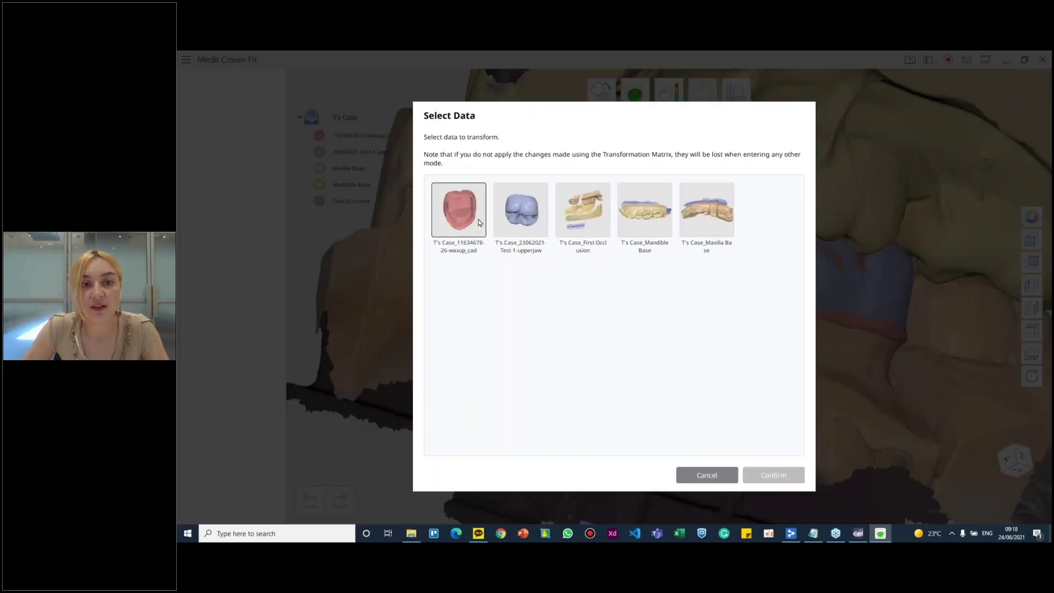
{"action": "left_click", "coordinate": [461, 221]}
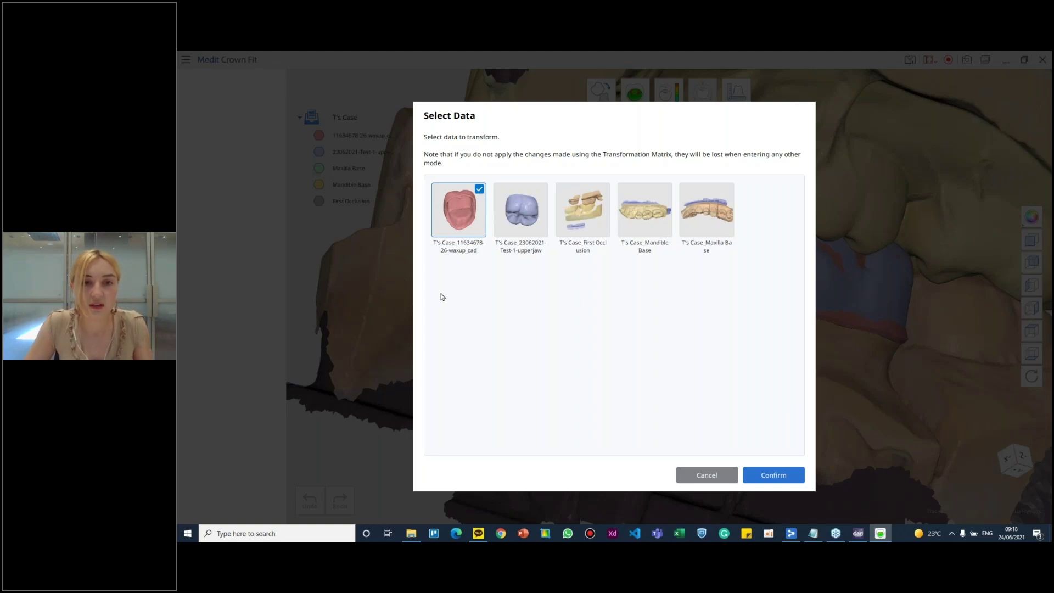
{"action": "left_click", "coordinate": [522, 208]}
{"action": "left_click", "coordinate": [476, 195]}
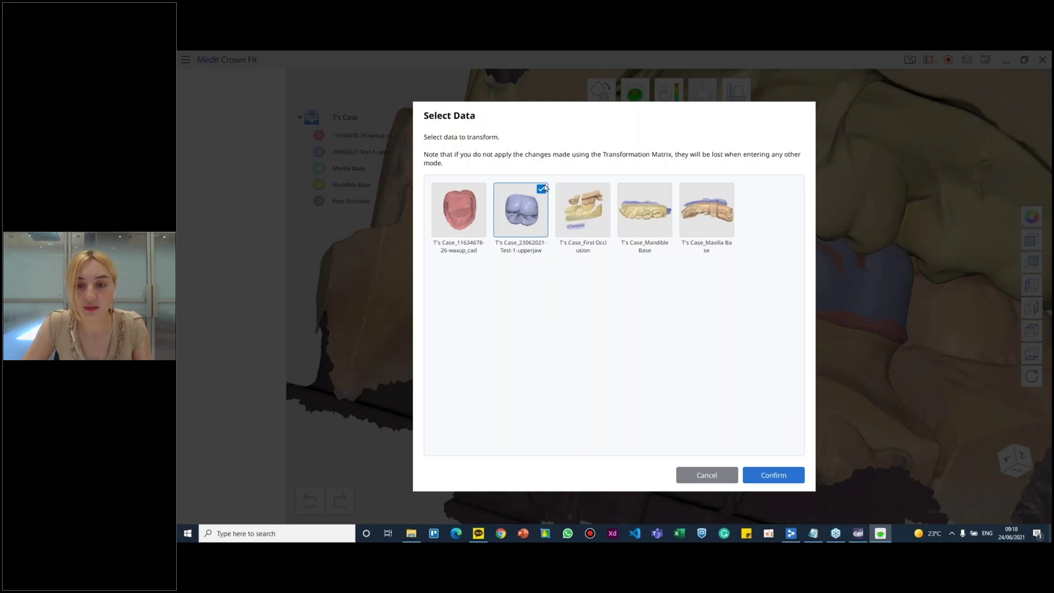
{"action": "left_click", "coordinate": [774, 475]}
{"action": "right_click_drag", "start_coordinate": [783, 332], "coordinate": [791, 452]}
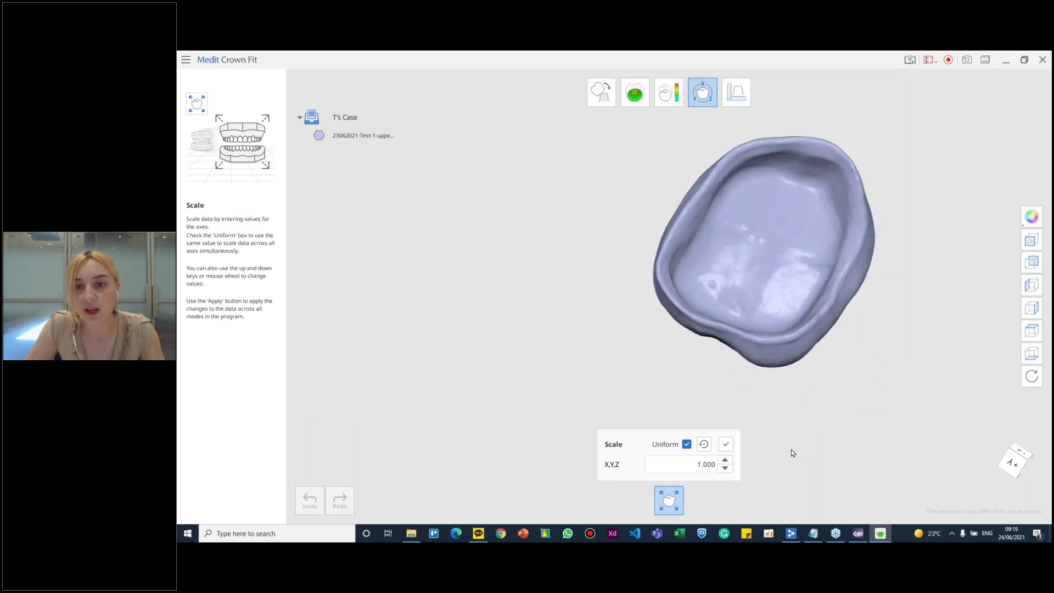
Try a uniform scale of 1.200 on the milled crown, and return the factor to 1.000
{"action": "left_click", "coordinate": [725, 460]}
{"action": "left_click", "coordinate": [726, 461]}
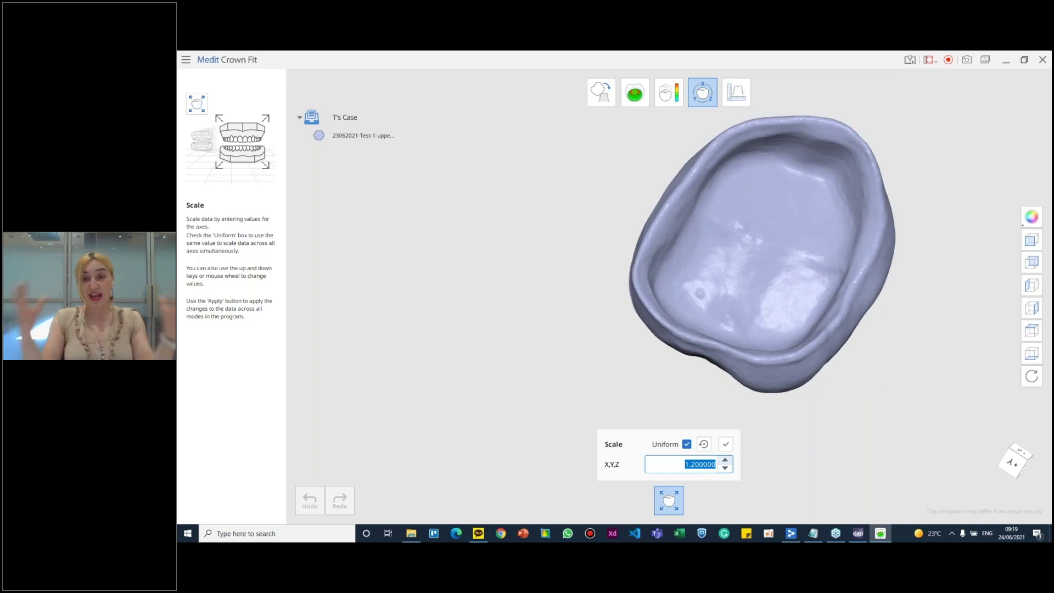
{"action": "right_click_drag", "start_coordinate": [813, 384], "coordinate": [778, 323]}
{"action": "left_click", "coordinate": [725, 468]}
{"action": "left_click", "coordinate": [725, 468]}
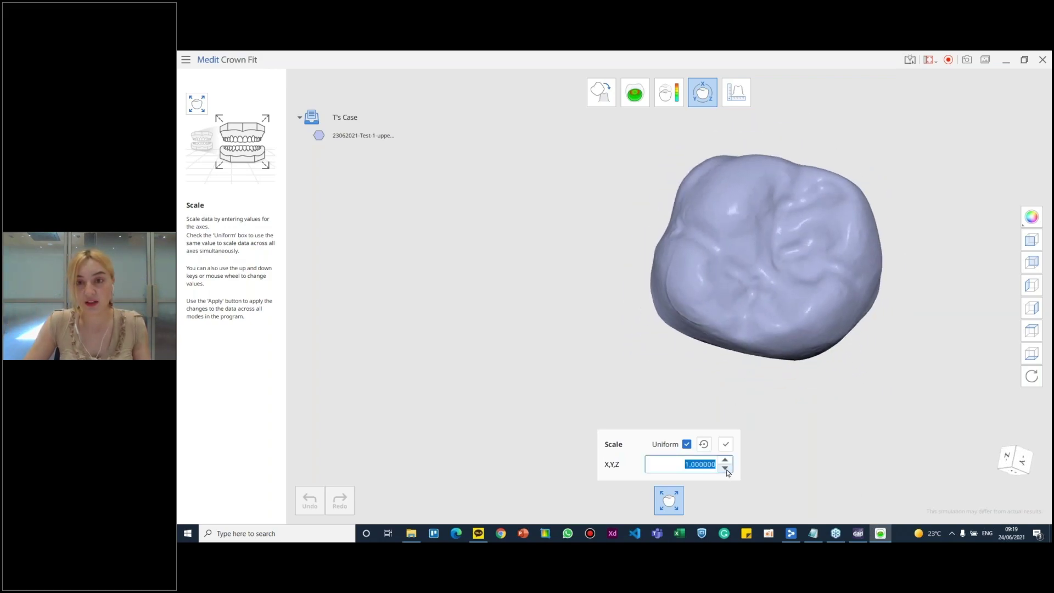
Scale the milled crown uniformly by 1.200 and apply it across all modes, accepting the deletion of section lines and measurements
{"action": "left_click", "coordinate": [726, 460]}
{"action": "left_click", "coordinate": [726, 460]}
{"action": "right_click_drag", "start_coordinate": [775, 371], "coordinate": [822, 261]}
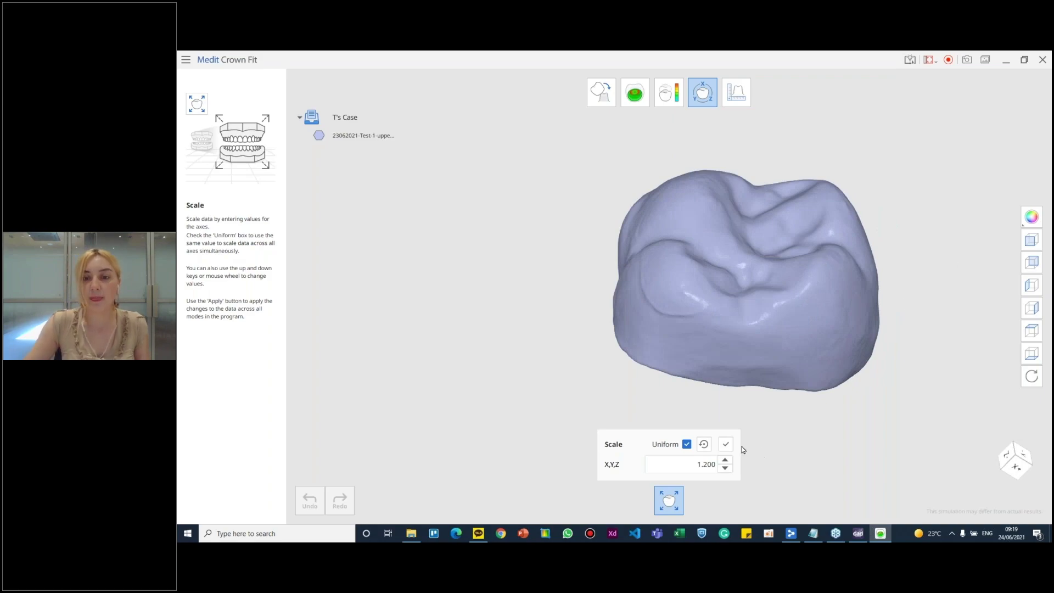
{"action": "left_click", "coordinate": [726, 443]}
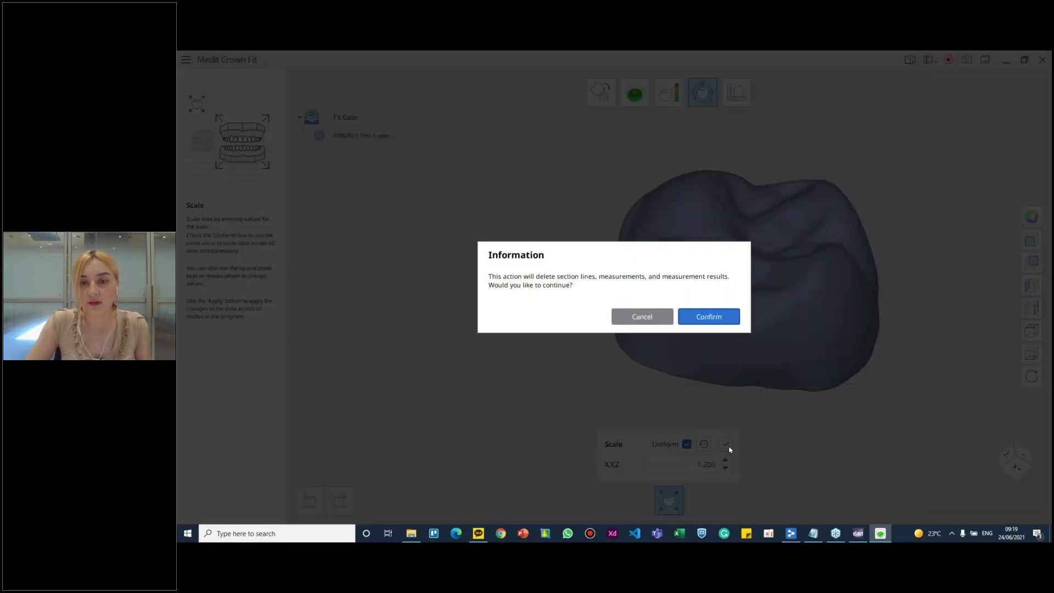
{"action": "left_click", "coordinate": [707, 317]}
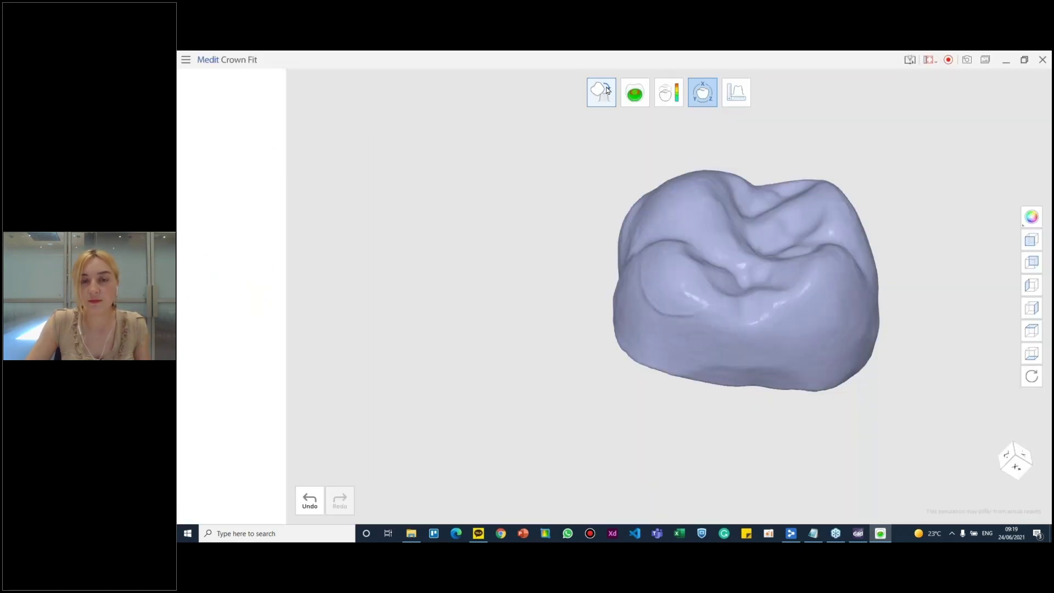
Check the enlarged milled crown in Crown Alignment Mode, and examine its inner and outer surfaces in Crown Fitting Test Mode
{"action": "left_click", "coordinate": [635, 94]}
{"action": "left_click", "coordinate": [604, 91]}
{"action": "right_click_drag", "start_coordinate": [714, 192], "coordinate": [670, 286]}
{"action": "left_click", "coordinate": [636, 93]}
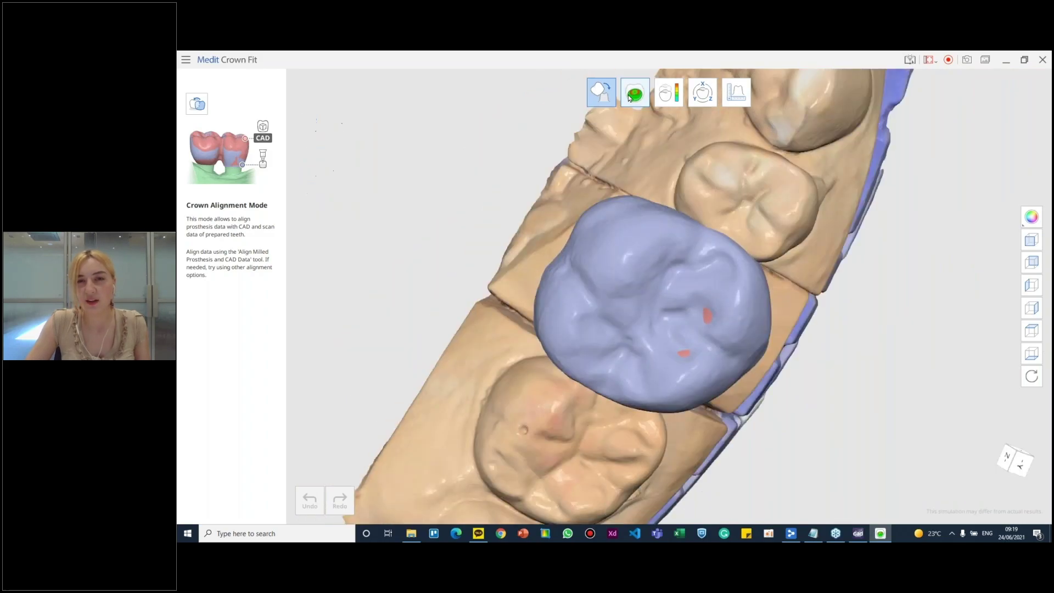
{"action": "right_click_drag", "start_coordinate": [608, 344], "coordinate": [580, 278]}
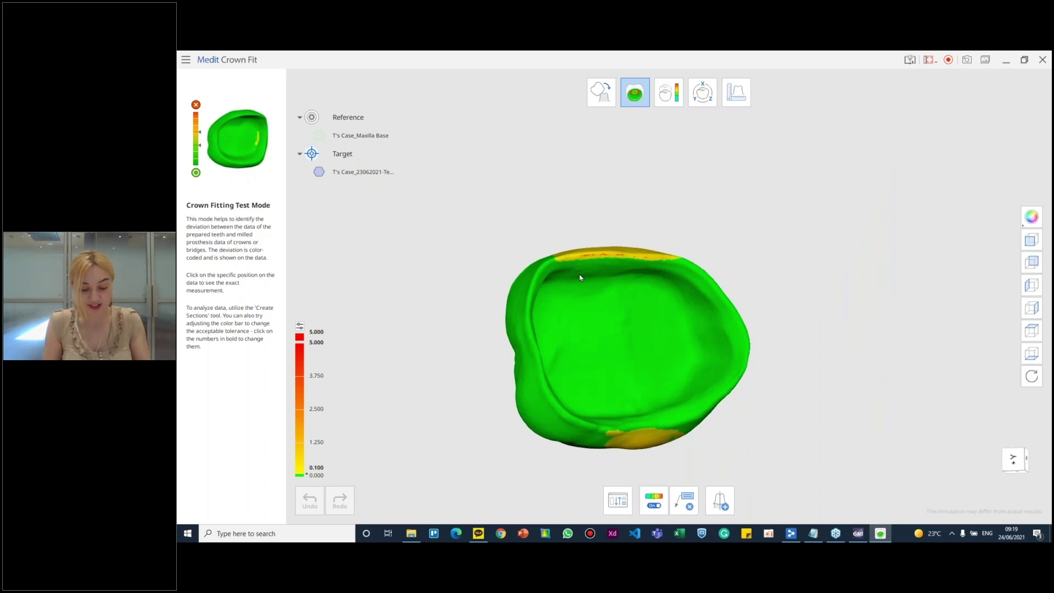
{"action": "right_click_drag", "start_coordinate": [693, 261], "coordinate": [686, 372]}
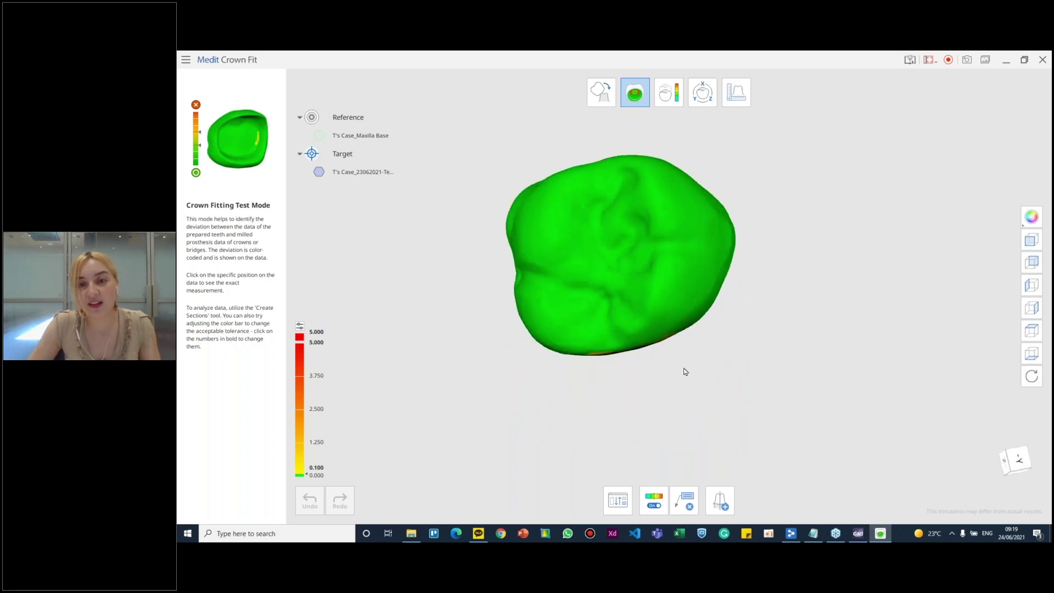
Select the milled crown for transformation again, scale it uniformly by 0.800 and apply the change across all modes
{"action": "left_click", "coordinate": [703, 93]}
{"action": "left_click", "coordinate": [521, 211]}
{"action": "left_click", "coordinate": [772, 476]}
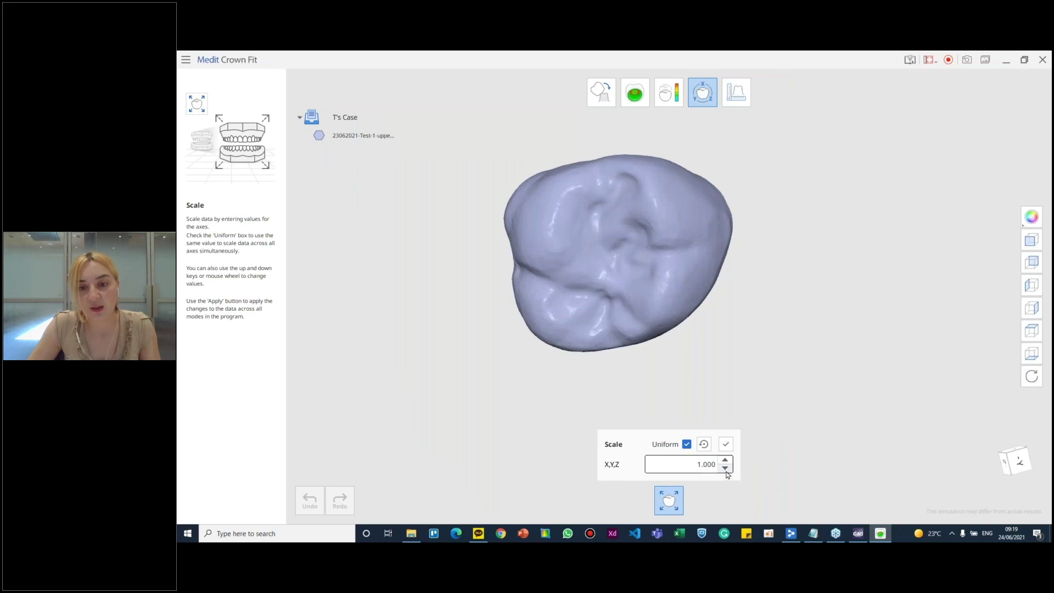
{"action": "left_click", "coordinate": [725, 469]}
{"action": "left_click", "coordinate": [725, 469]}
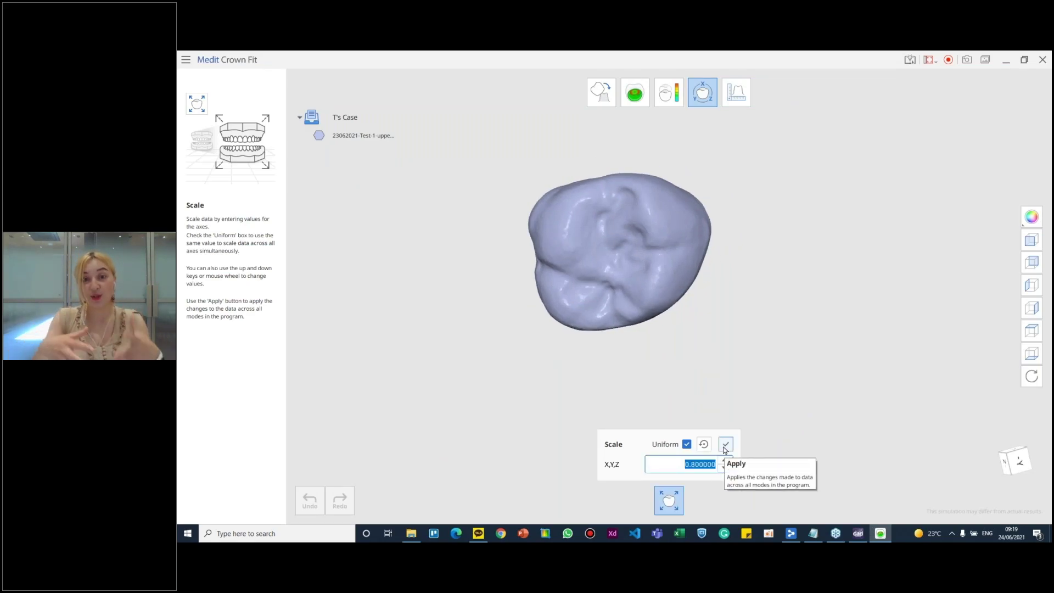
{"action": "left_click", "coordinate": [725, 449]}
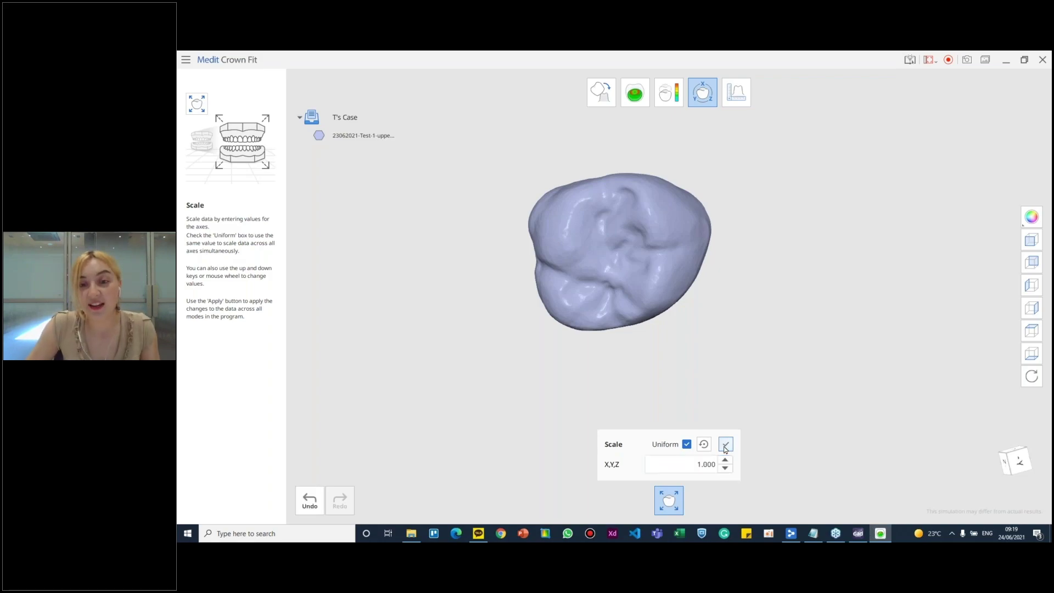
Compare the reduced milled crown with the CAD design in the alignment and deviation modes, and check its fitting map
{"action": "left_click", "coordinate": [602, 92]}
{"action": "right_click_drag", "start_coordinate": [588, 268], "coordinate": [789, 289]}
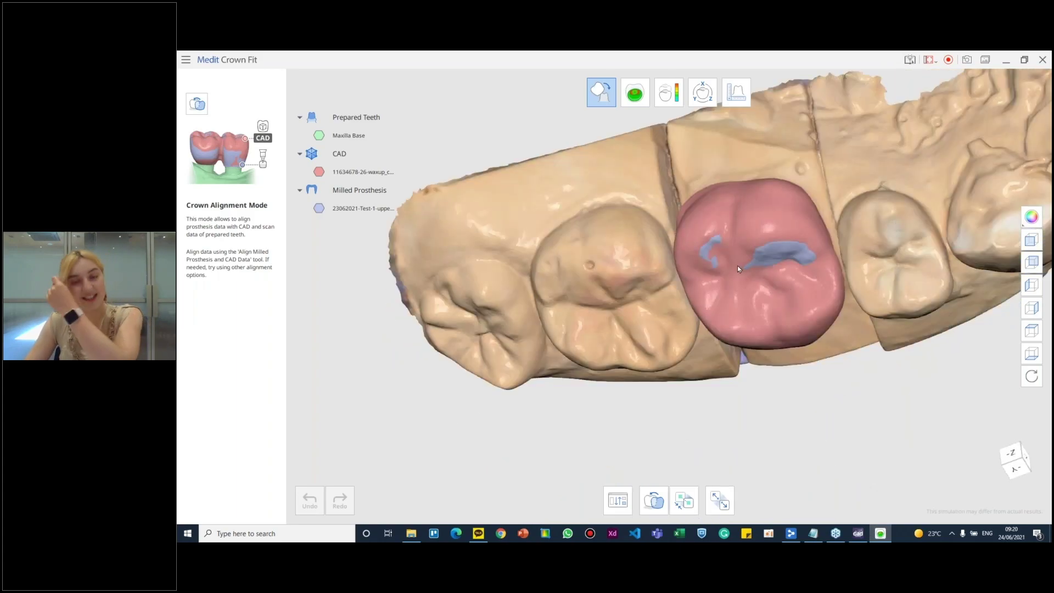
{"action": "left_click", "coordinate": [635, 92]}
{"action": "left_click", "coordinate": [671, 95]}
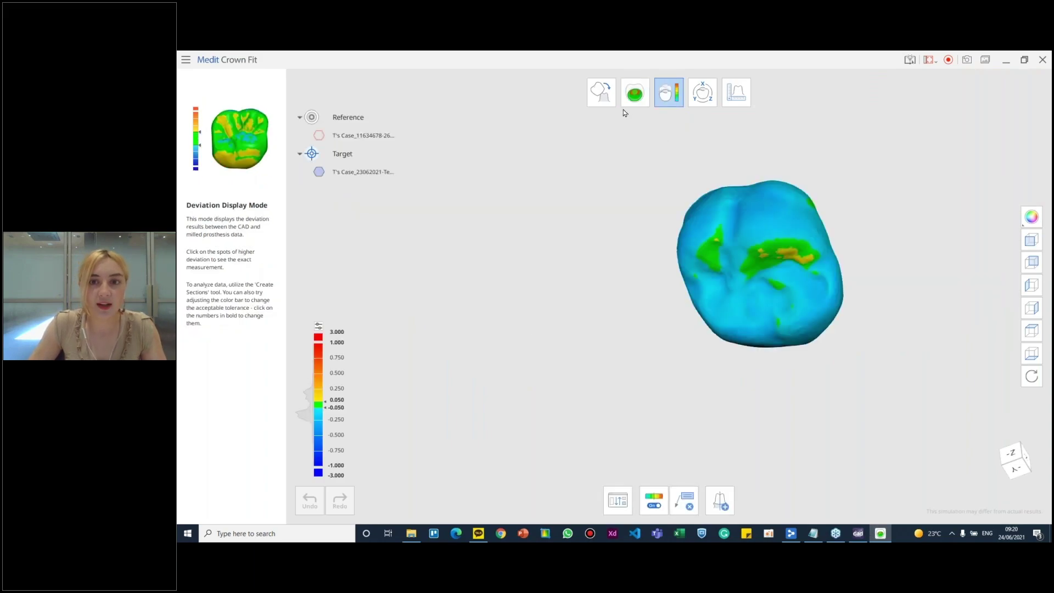
{"action": "left_click", "coordinate": [634, 92]}
{"action": "right_click_drag", "start_coordinate": [768, 219], "coordinate": [744, 193]}
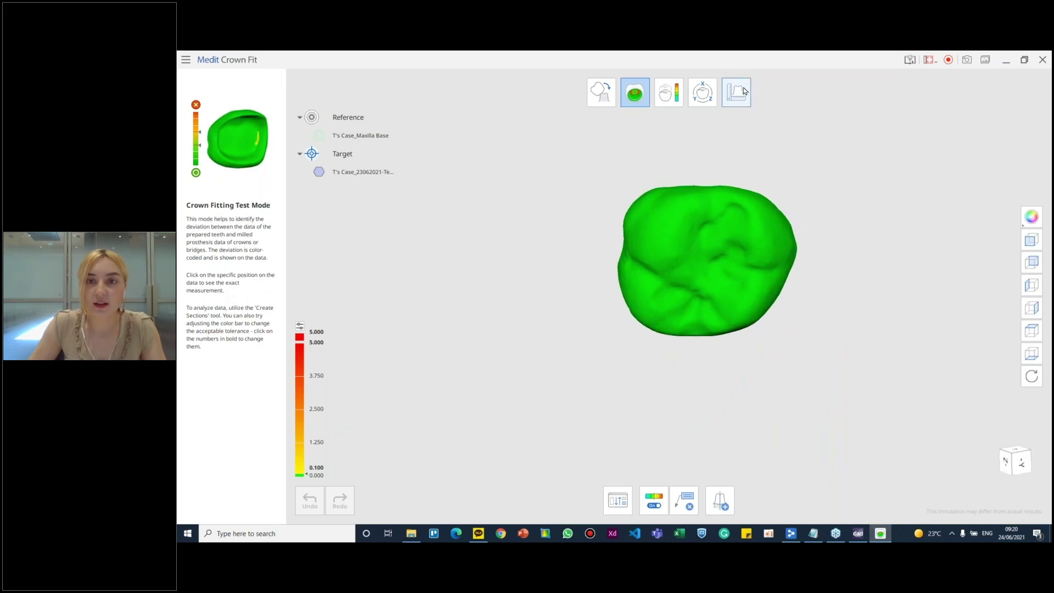
Reopen the milled crown alone for scaling, and turn it to show its side and chewing surface
{"action": "left_click", "coordinate": [700, 98]}
{"action": "left_click", "coordinate": [520, 217]}
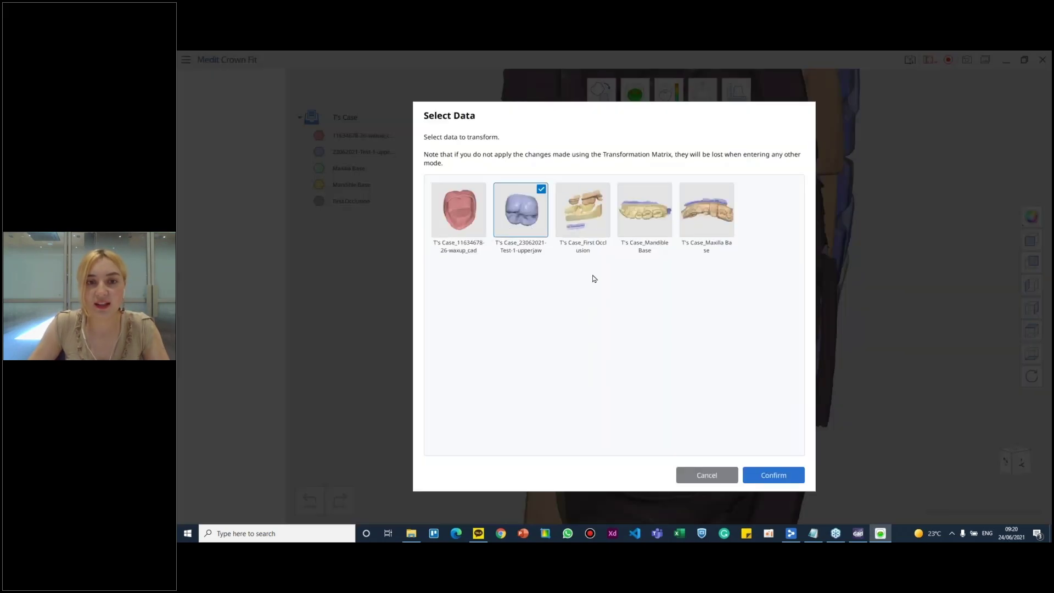
{"action": "left_click", "coordinate": [769, 474]}
{"action": "right_click_drag", "start_coordinate": [636, 275], "coordinate": [655, 260]}
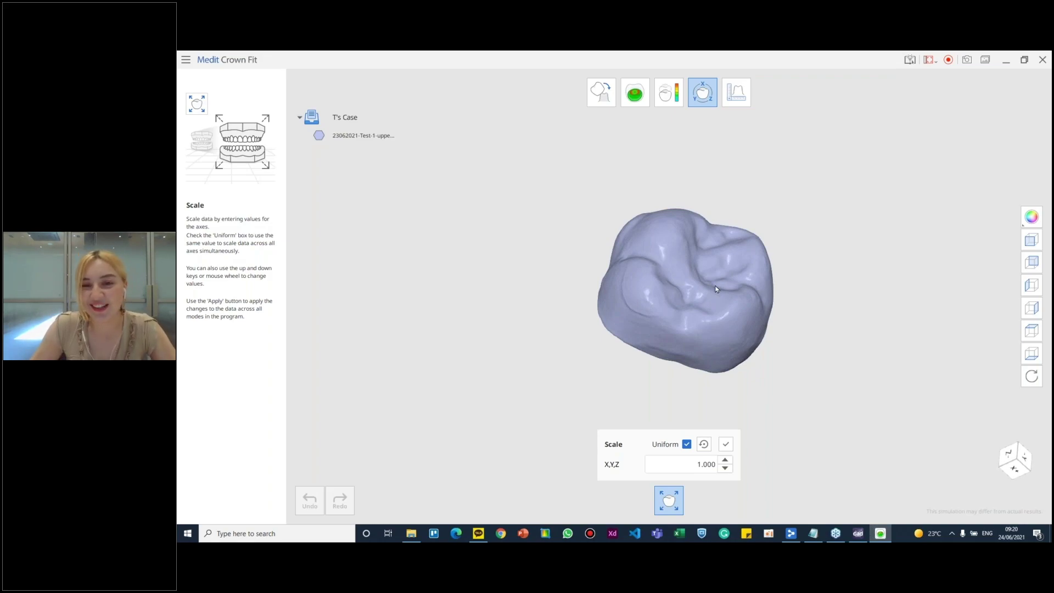
{"action": "right_click_drag", "start_coordinate": [715, 289], "coordinate": [703, 314]}
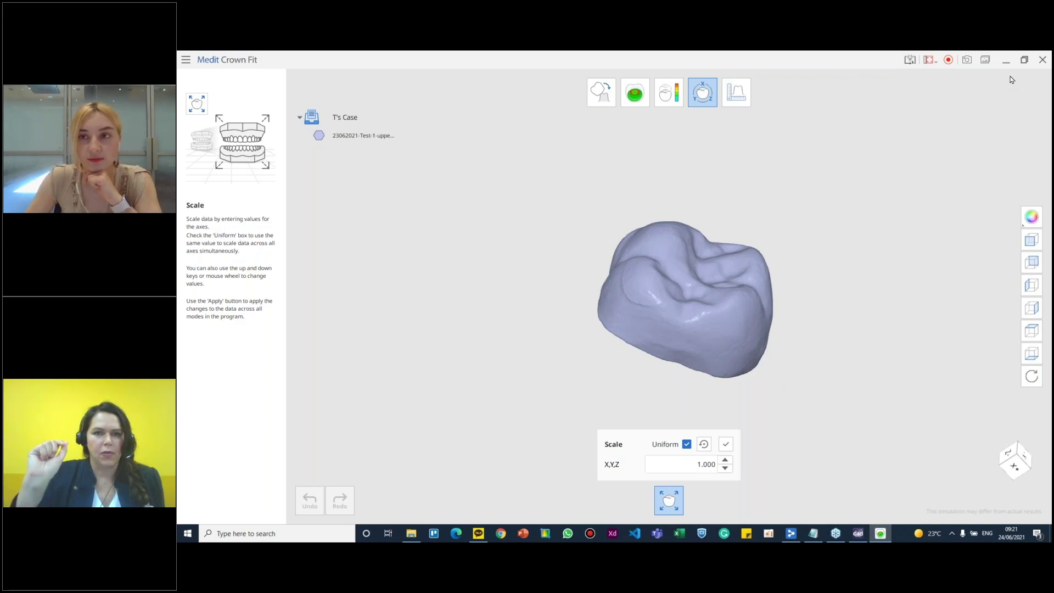
{"action": "left_click", "coordinate": [1007, 61]}
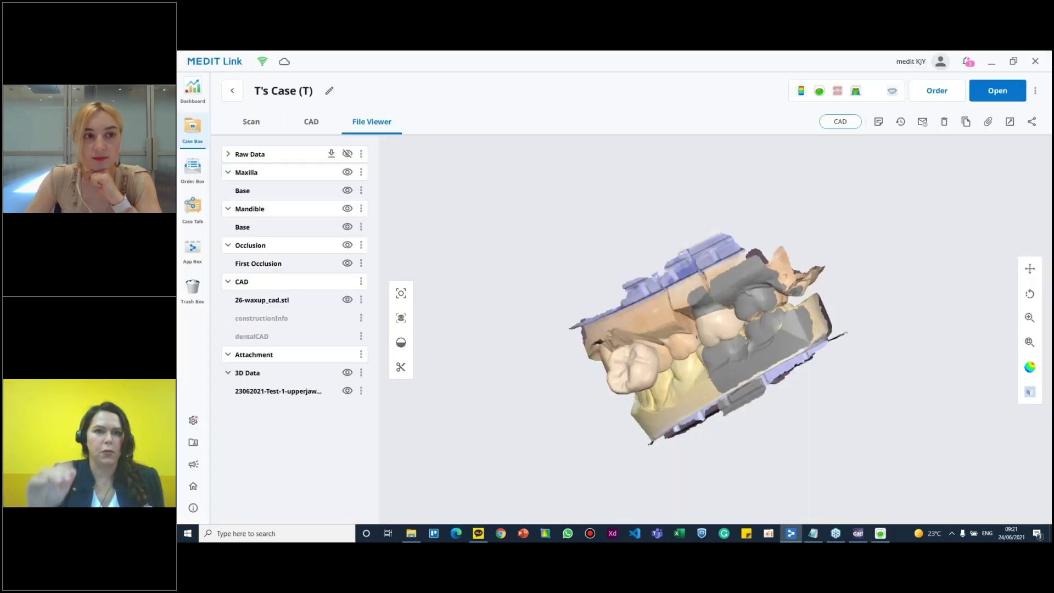
{"action": "left_click", "coordinate": [881, 533]}
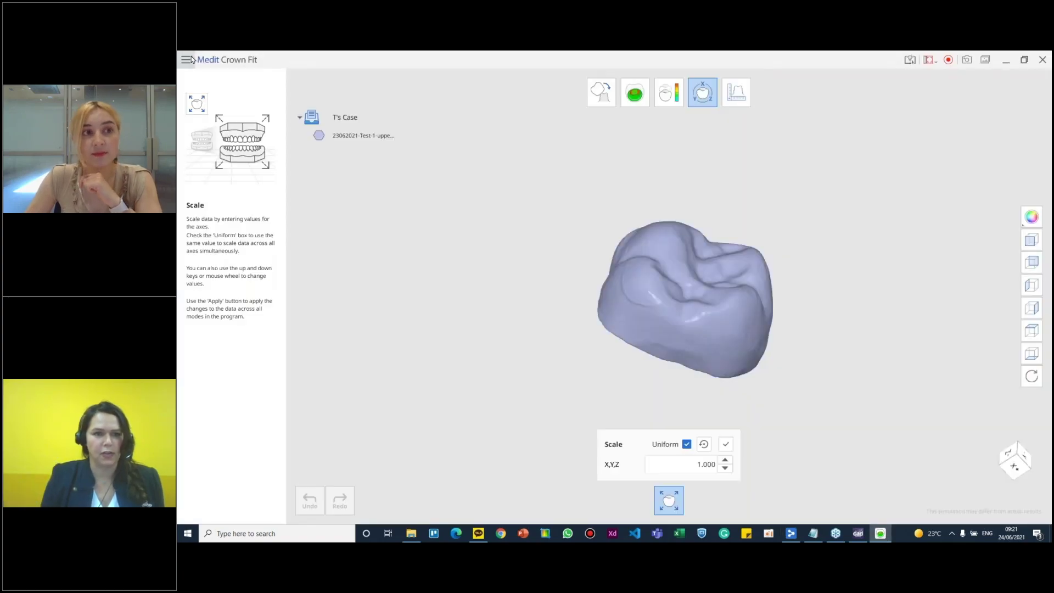
Look up the Help, Tutorial Page and Help Center entries in the program's main menu, and return to the scaling view
{"action": "left_click", "coordinate": [190, 59]}
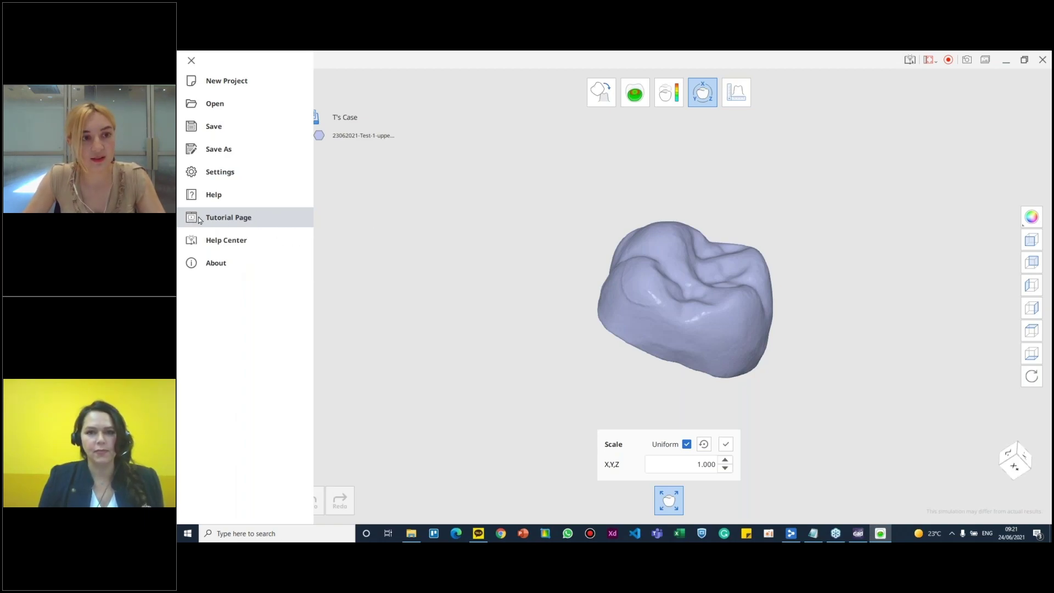
{"action": "left_click", "coordinate": [190, 61]}
{"action": "left_click", "coordinate": [188, 62]}
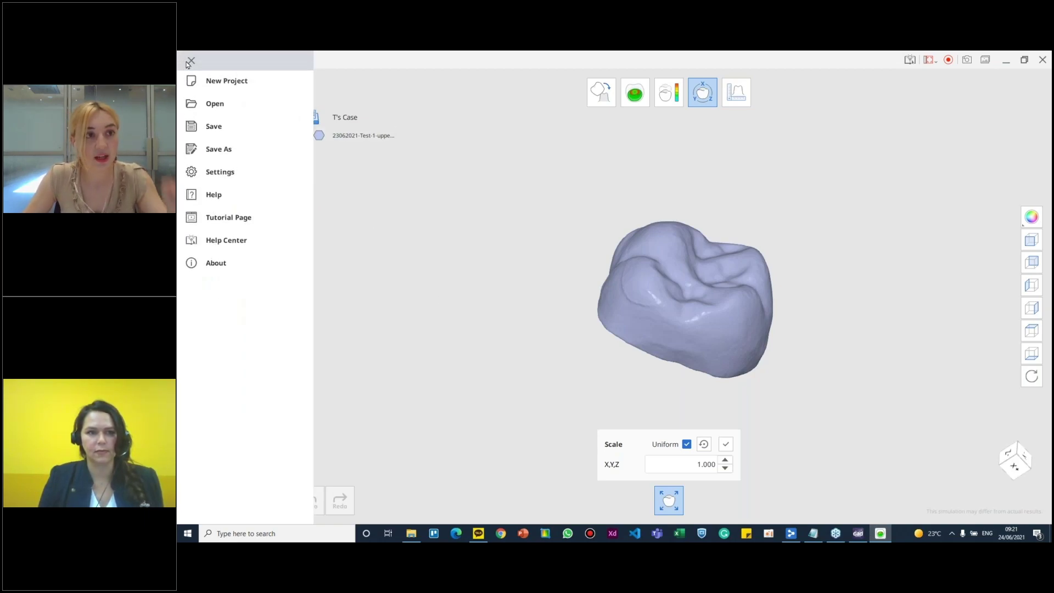
{"action": "left_click", "coordinate": [189, 62]}
{"action": "left_click", "coordinate": [189, 64]}
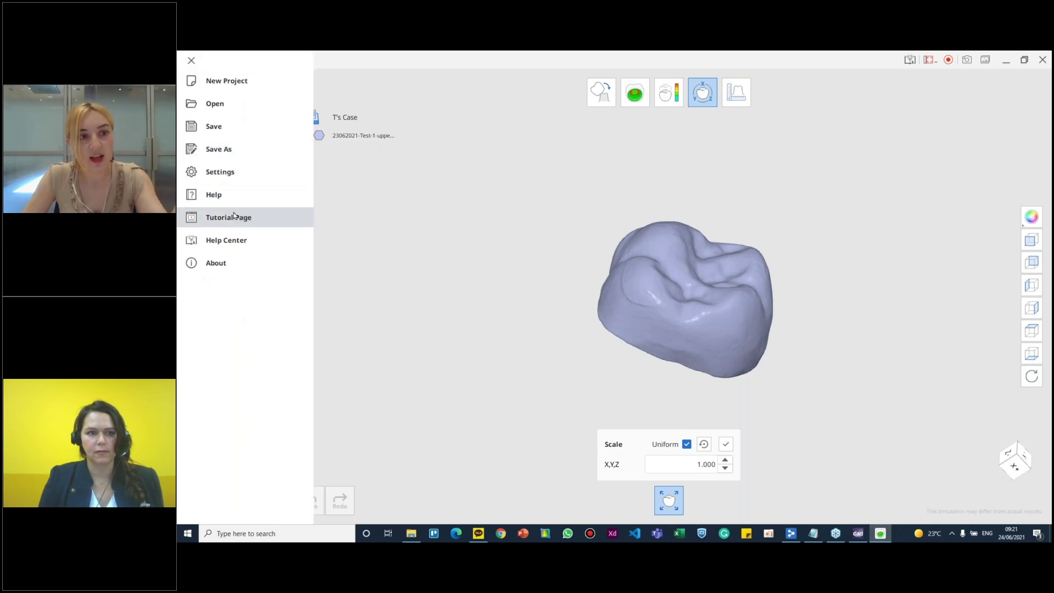
{"action": "left_click", "coordinate": [473, 223]}
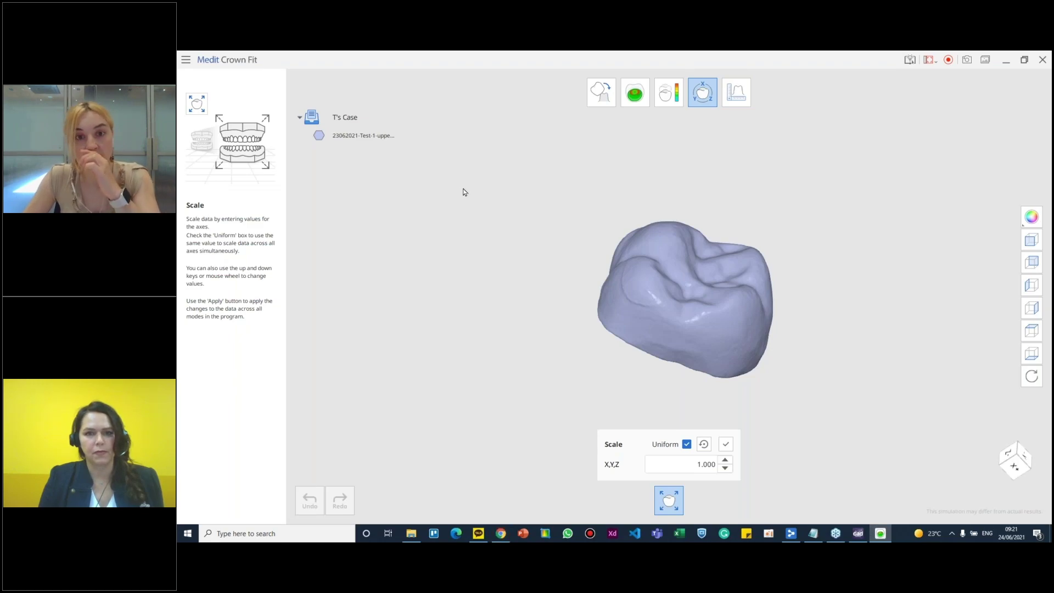
Switch to the Chrome browser and look through the Crown Fit web page, from its overview to the walk-through video and Welcome Package download
{"action": "left_click", "coordinate": [502, 534]}
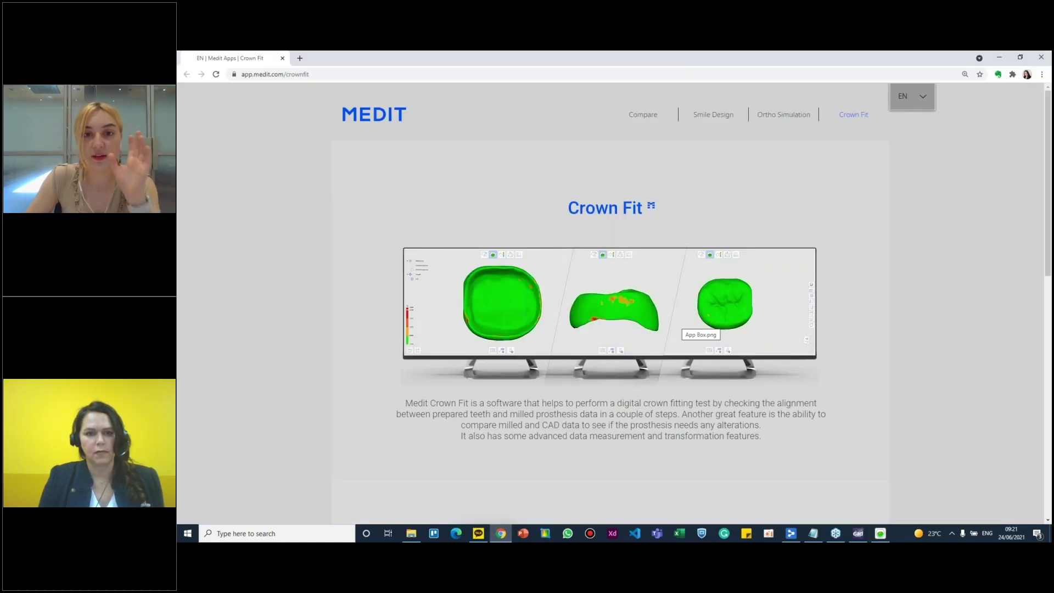
{"action": "scroll", "coordinate": [792, 281], "scroll_direction": "down", "scroll_amount": 10}
{"action": "scroll", "coordinate": [792, 281], "scroll_direction": "up", "scroll_amount": 5}
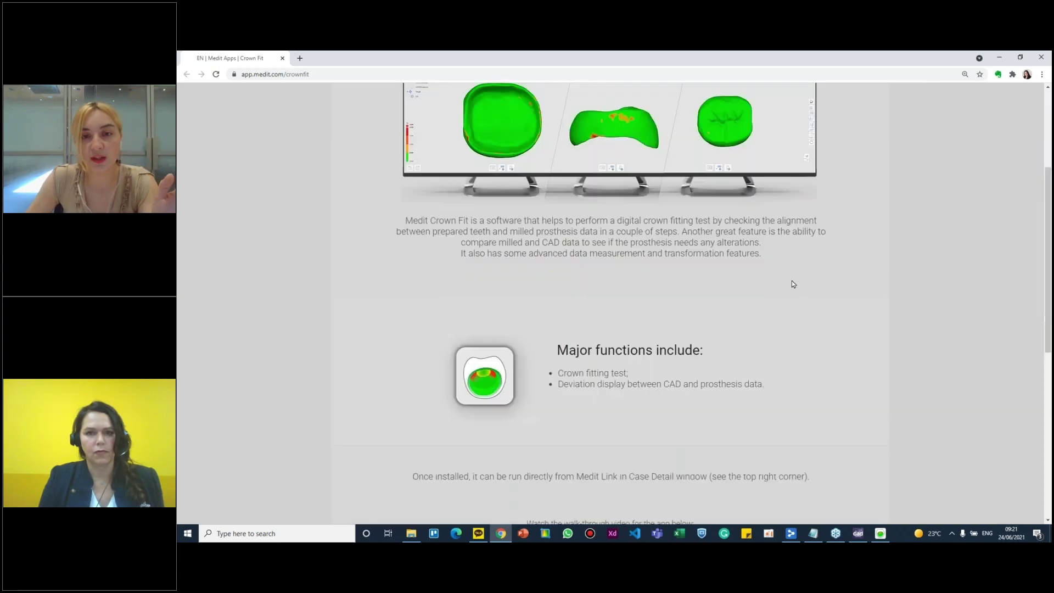
{"action": "scroll", "coordinate": [792, 286], "scroll_direction": "down", "scroll_amount": 5}
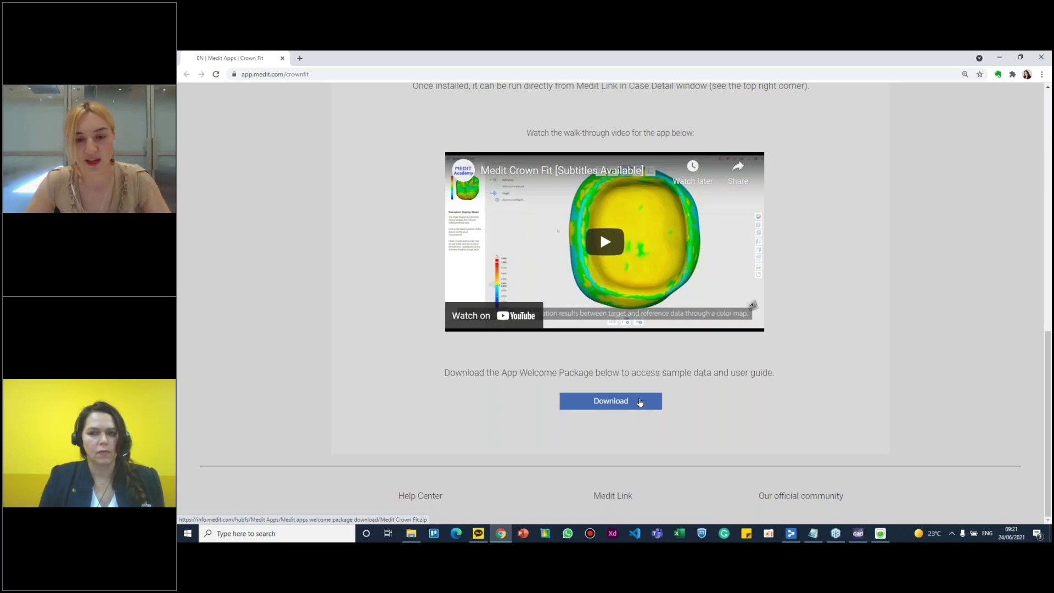
{"action": "scroll", "coordinate": [824, 324], "scroll_direction": "up", "scroll_amount": 8}
{"action": "scroll", "coordinate": [820, 328], "scroll_direction": "up", "scroll_amount": 1}
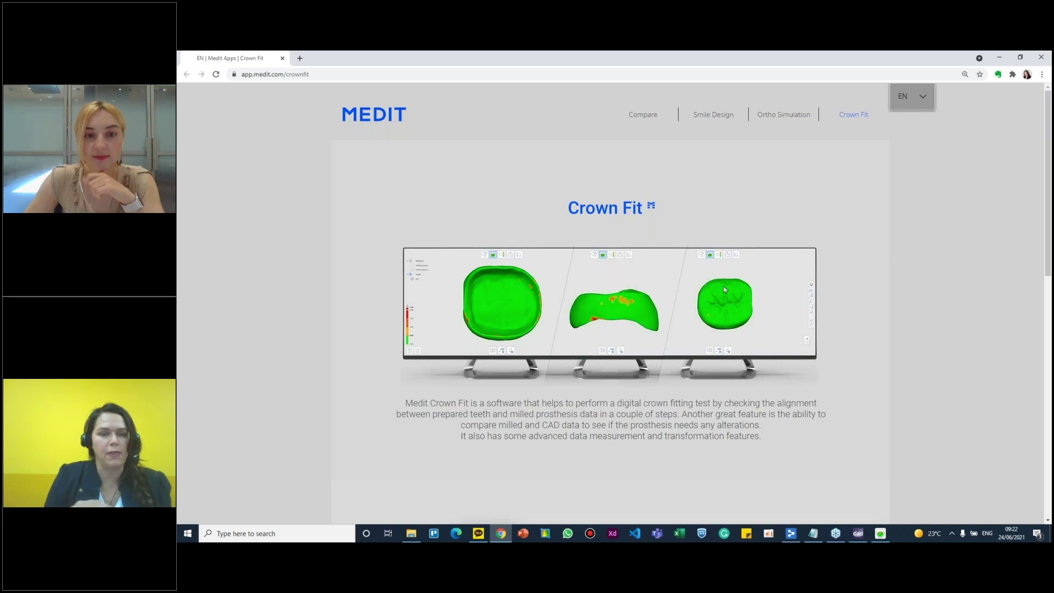
{"action": "scroll", "coordinate": [725, 290], "scroll_direction": "down", "scroll_amount": 10}
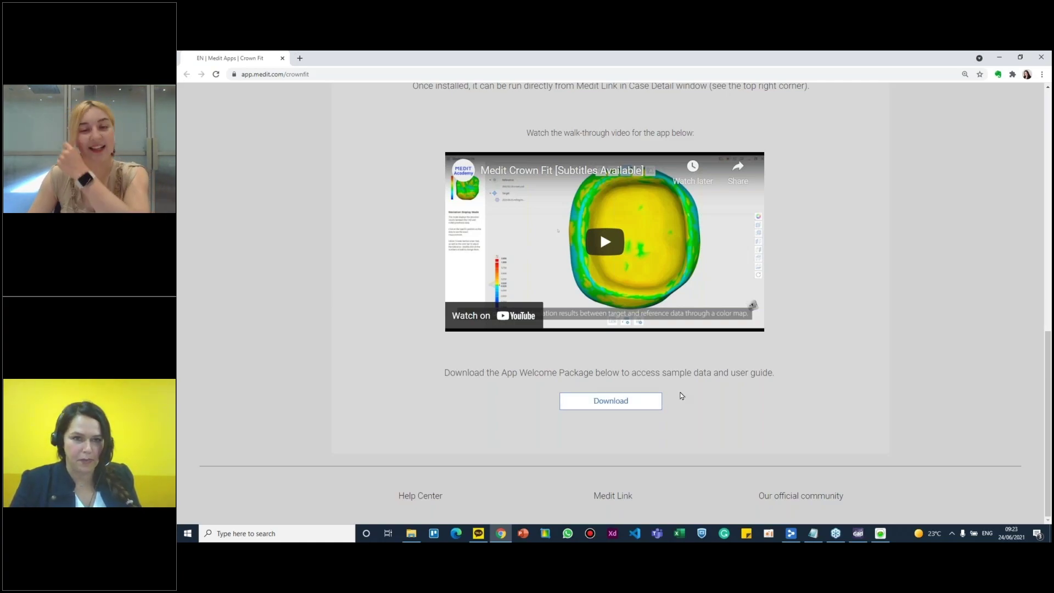
Switch to Medit Link and look through the available apps in the App Box, down to Medit Crown Fit
{"action": "left_click", "coordinate": [790, 534]}
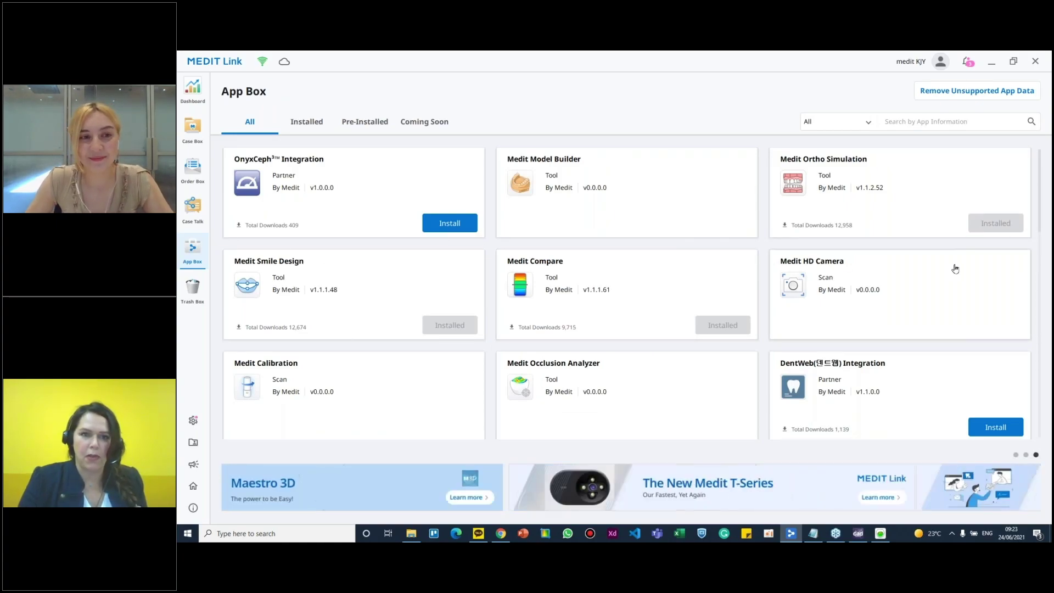
{"action": "scroll", "coordinate": [834, 246], "scroll_direction": "down", "scroll_amount": 2}
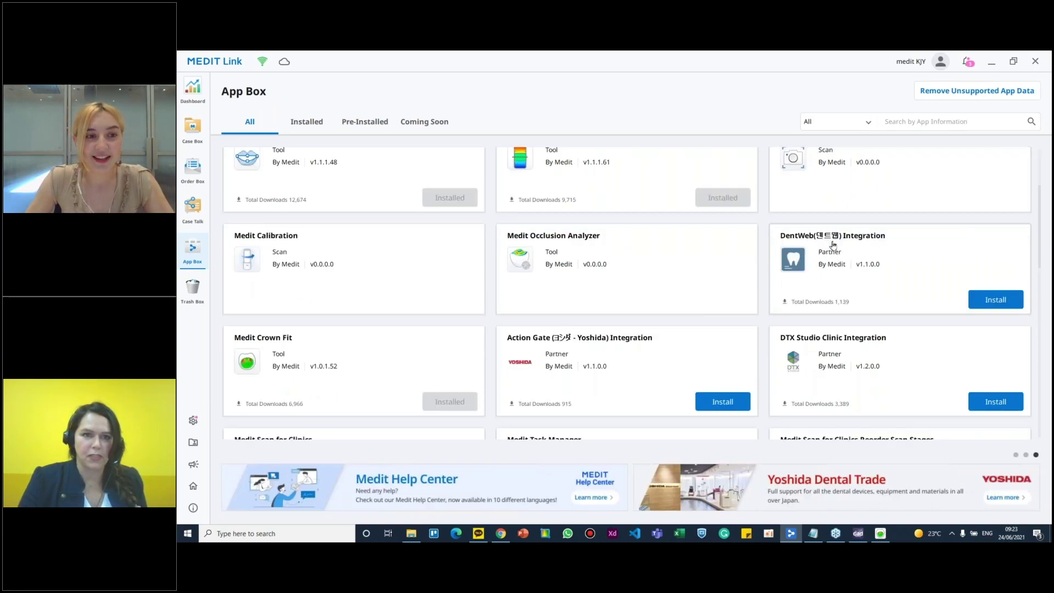
{"action": "scroll", "coordinate": [747, 214], "scroll_direction": "up", "scroll_amount": 2}
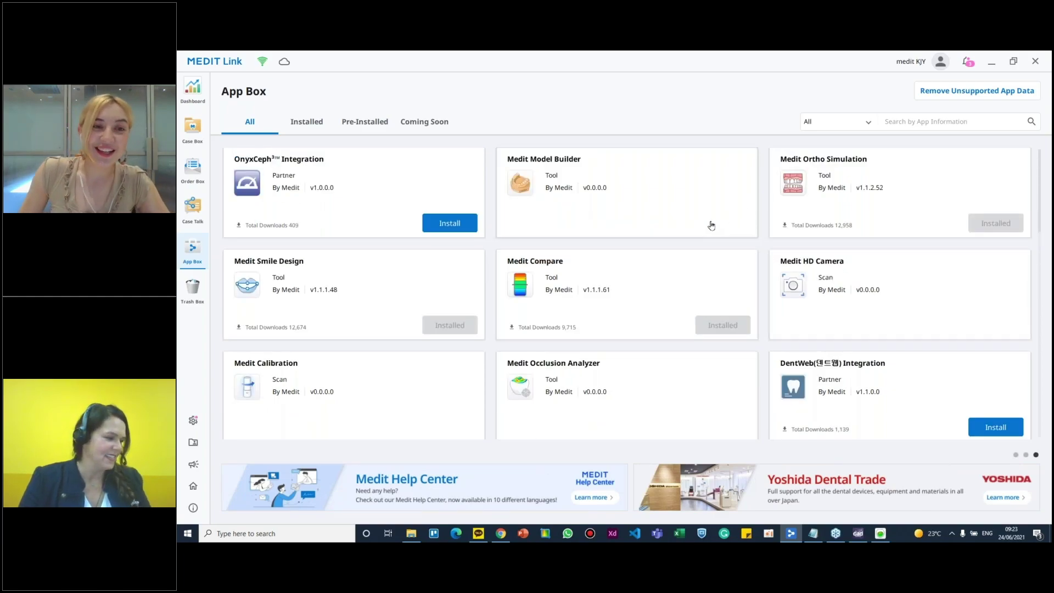
{"action": "scroll", "coordinate": [715, 229], "scroll_direction": "down", "scroll_amount": 2}
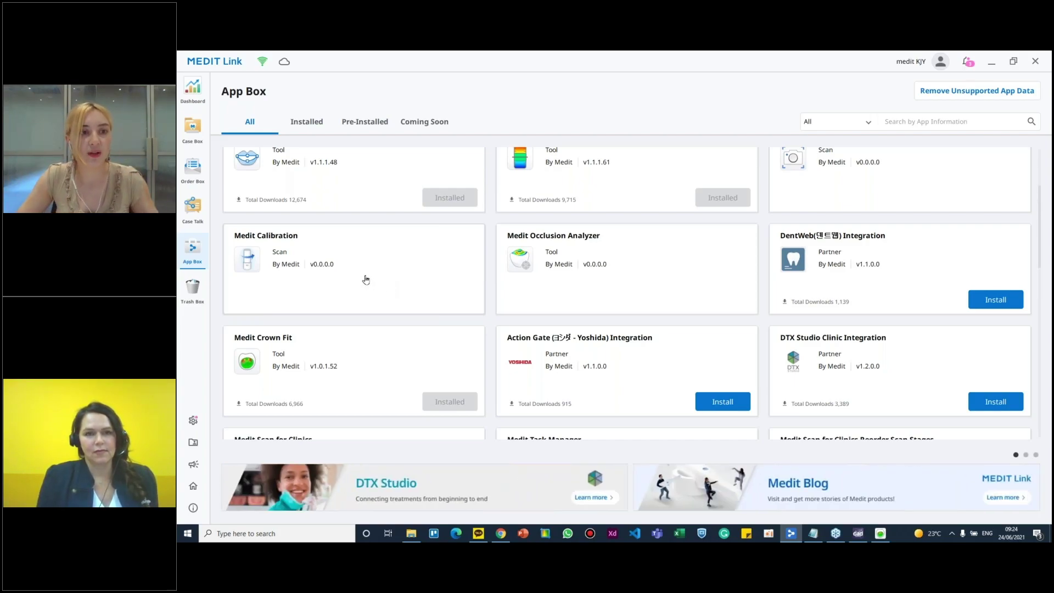
View the app descriptions of Medit Calibration and Medit Model Builder one after the other, and return to the App Box list
{"action": "left_click", "coordinate": [328, 265]}
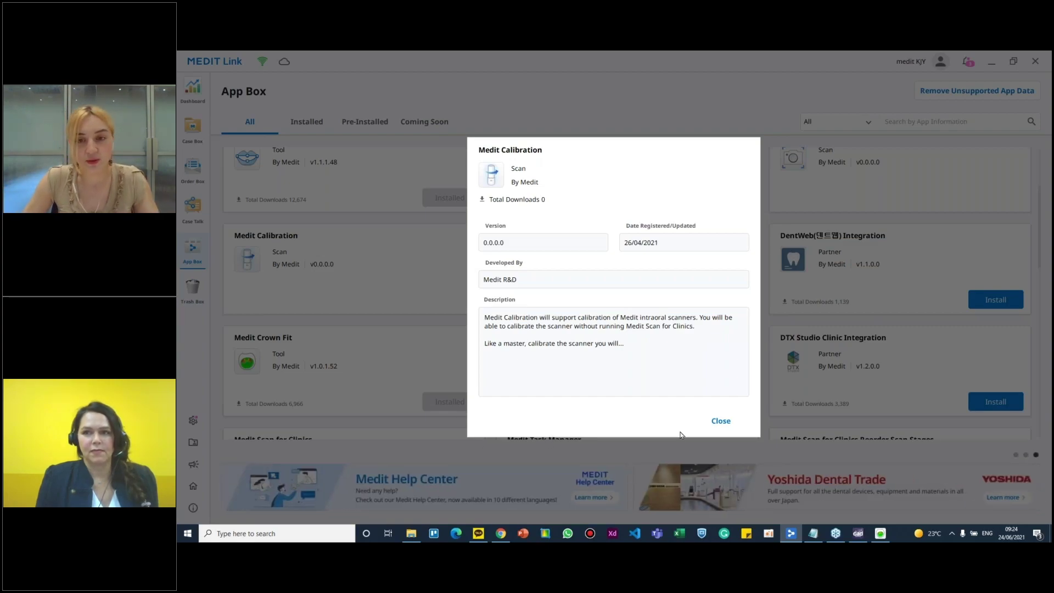
{"action": "left_click", "coordinate": [721, 421]}
{"action": "scroll", "coordinate": [657, 346], "scroll_direction": "up", "scroll_amount": 2}
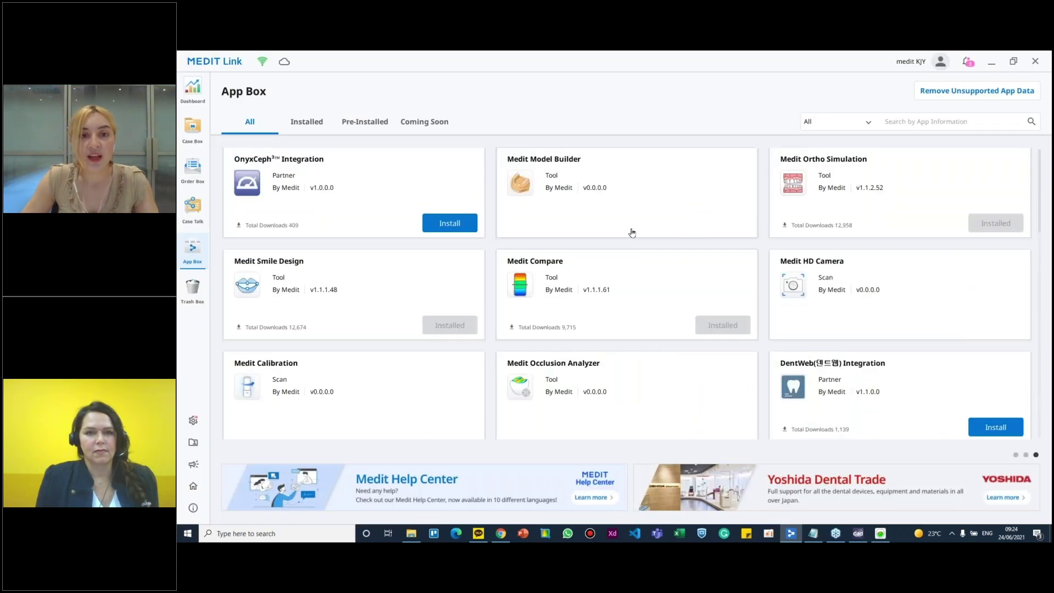
{"action": "left_click", "coordinate": [631, 196]}
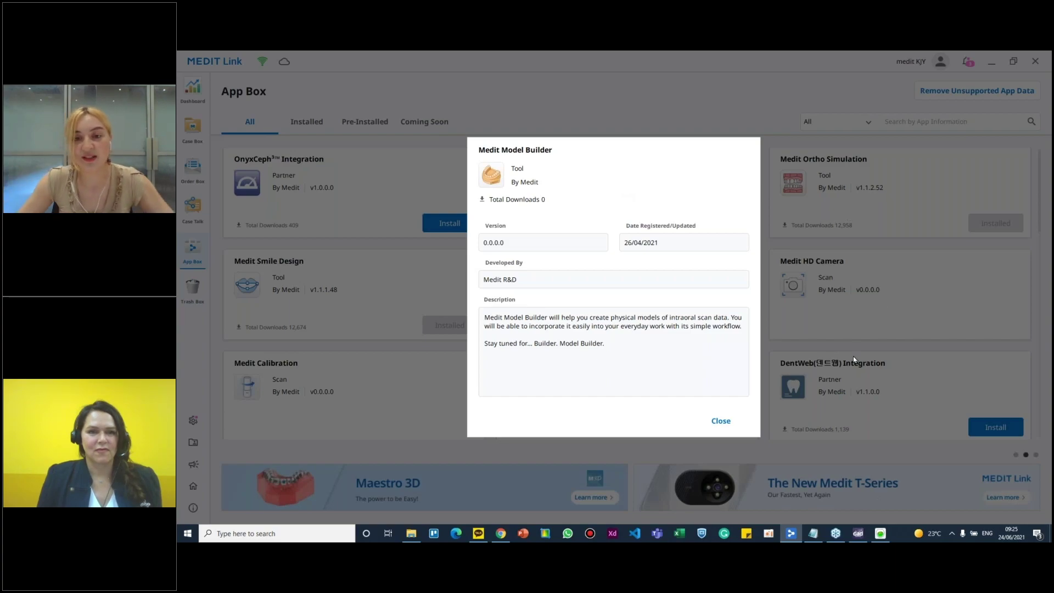
{"action": "left_click", "coordinate": [738, 423]}
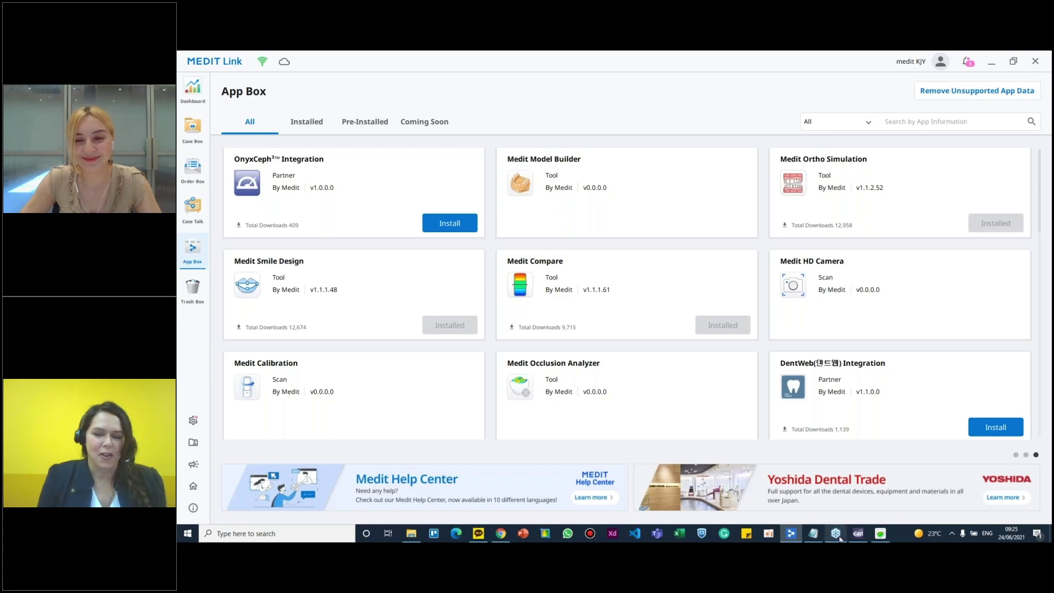
{"action": "mouse_move", "coordinate": [835, 539]}
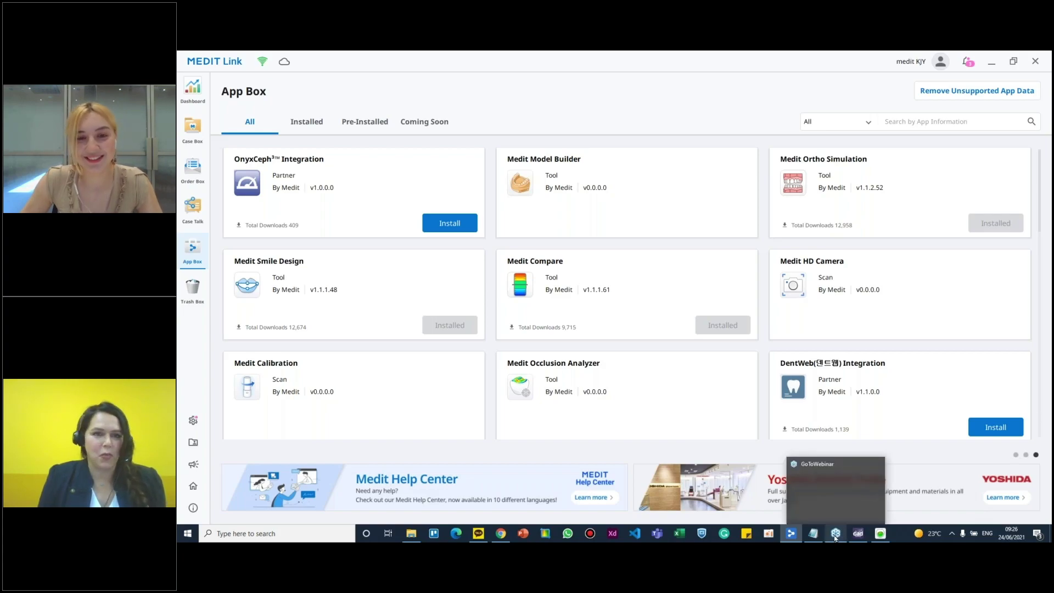